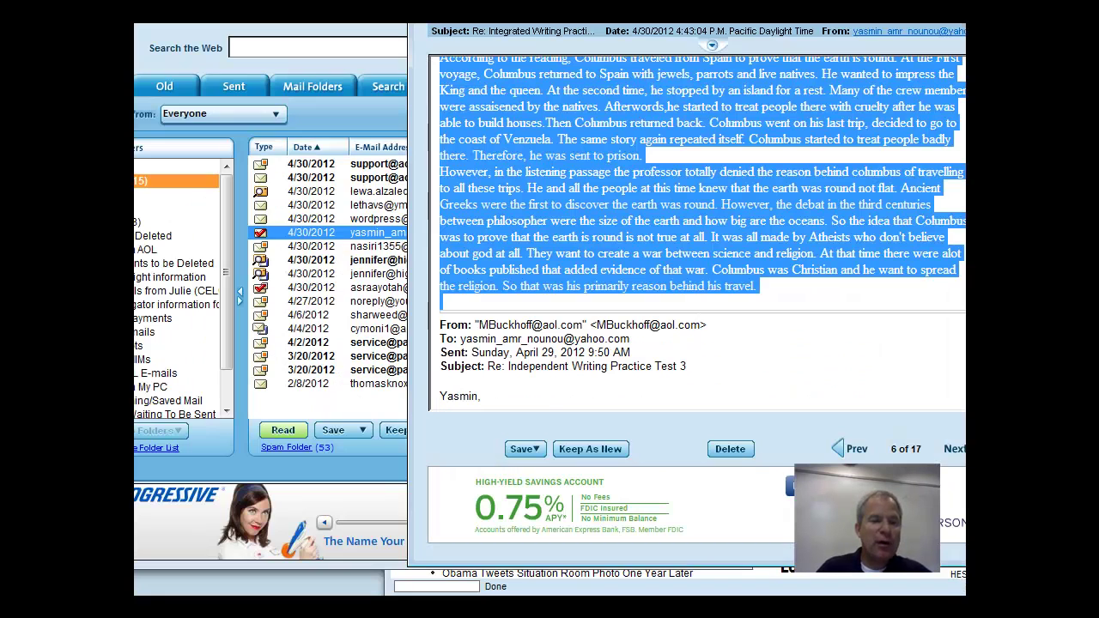
# Switch from the student's e-mail to the Untitled1 document in OpenOffice.org Writer.
pyautogui.click(450, 516)
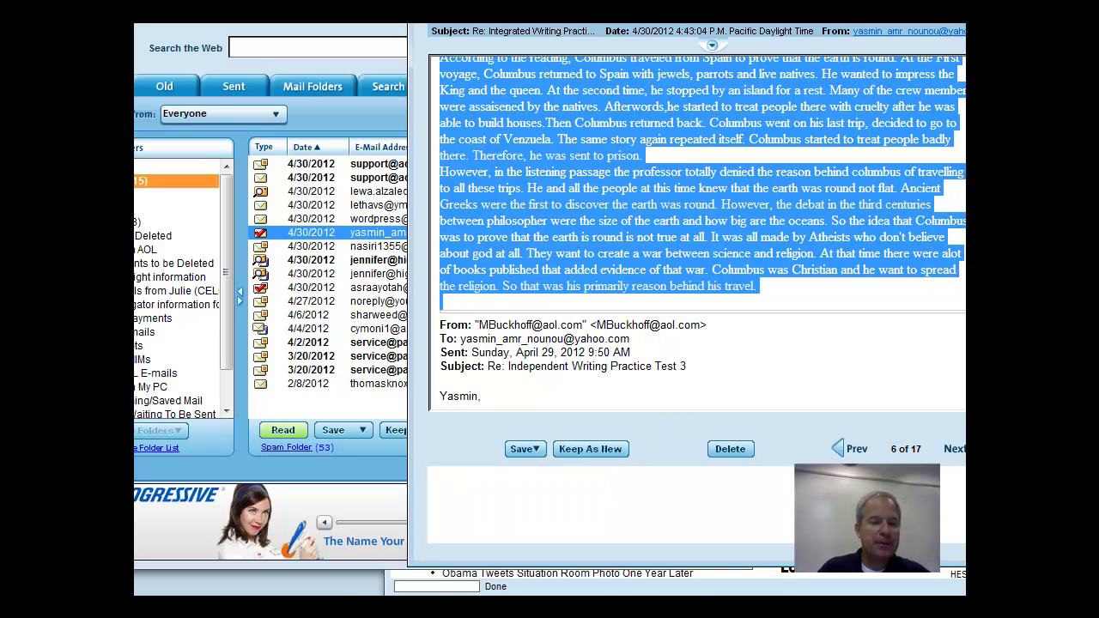
pyautogui.click(503, 608)
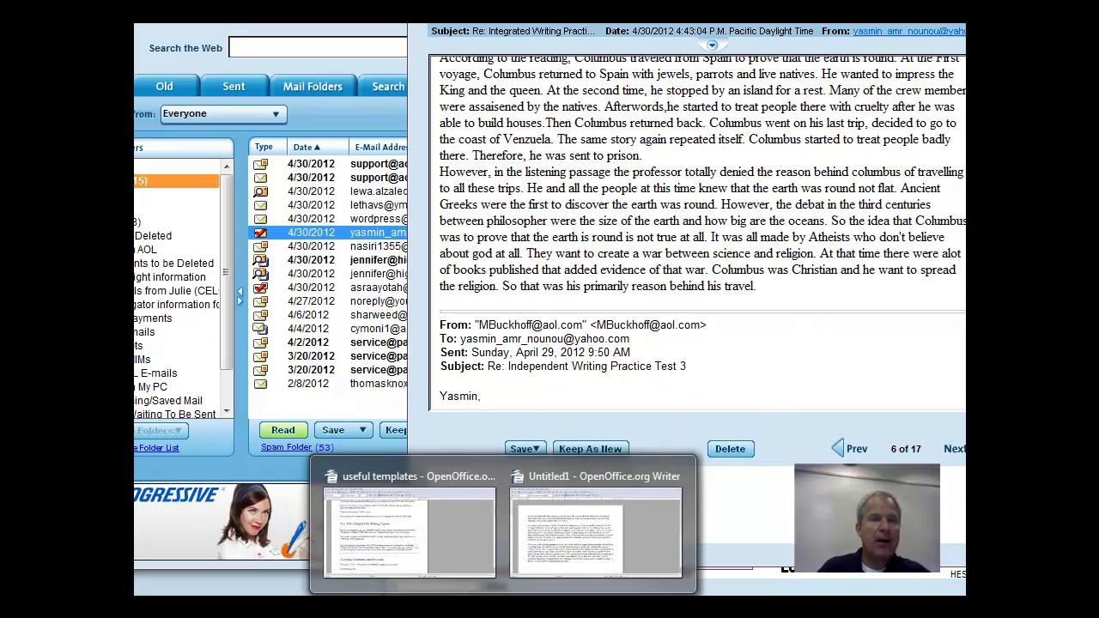
pyautogui.click(554, 553)
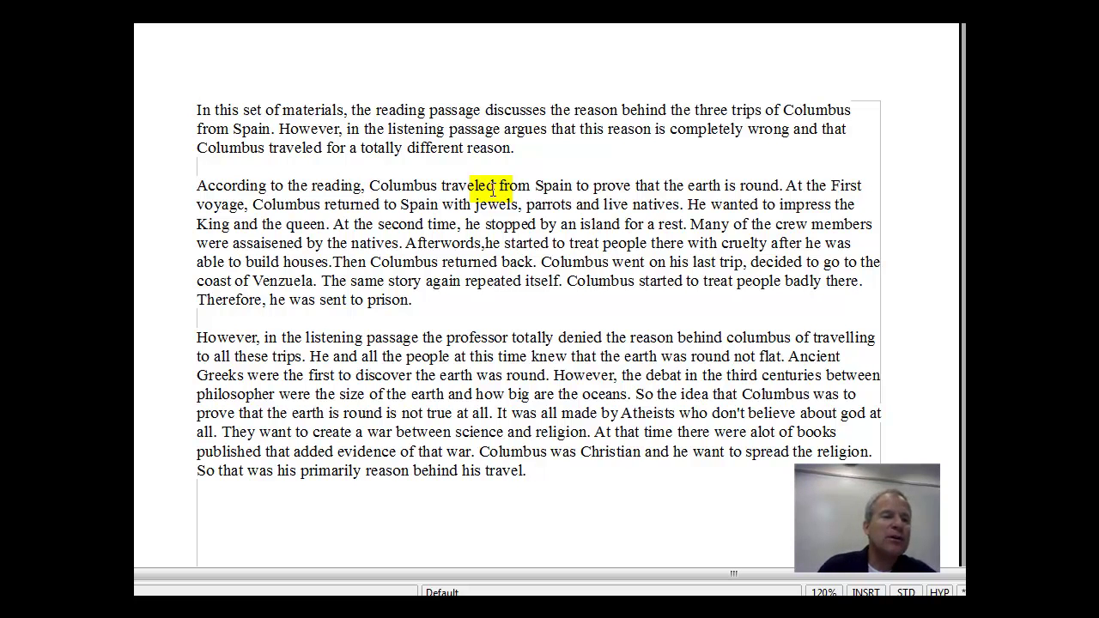
# Delete the word "of" between "three trips" and "Columbus" in the opening sentence.
pyautogui.click(189, 109)
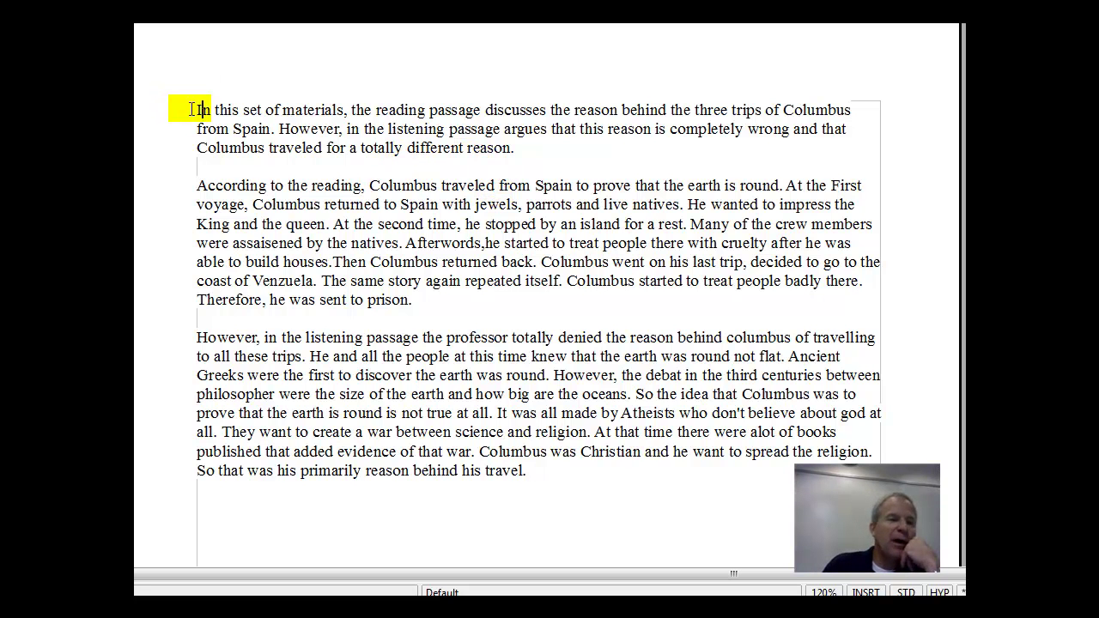
pyautogui.press('Right')
pyautogui.press('Right')
pyautogui.press('Right')
pyautogui.press('Right')
pyautogui.press('Right')
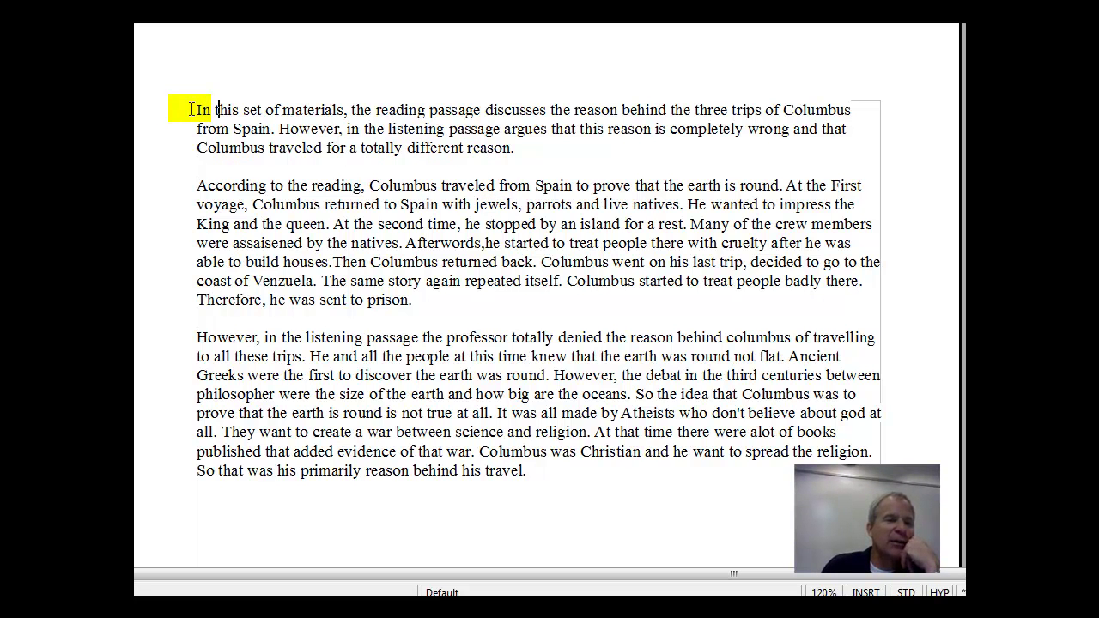
pyautogui.press('Right')
pyautogui.press('Right')
pyautogui.press('Right')
pyautogui.press('Right')
pyautogui.press('Right')
pyautogui.press('Right')
pyautogui.press('Right')
pyautogui.press('Right')
pyautogui.press('Right')
pyautogui.press('Right')
pyautogui.press('Right')
pyautogui.press('Right')
pyautogui.press('Right')
pyautogui.press('Right')
pyautogui.press('Right')
pyautogui.press('Right')
pyautogui.press('Right')
pyautogui.press('Right')
pyautogui.press('Right')
pyautogui.press('Right')
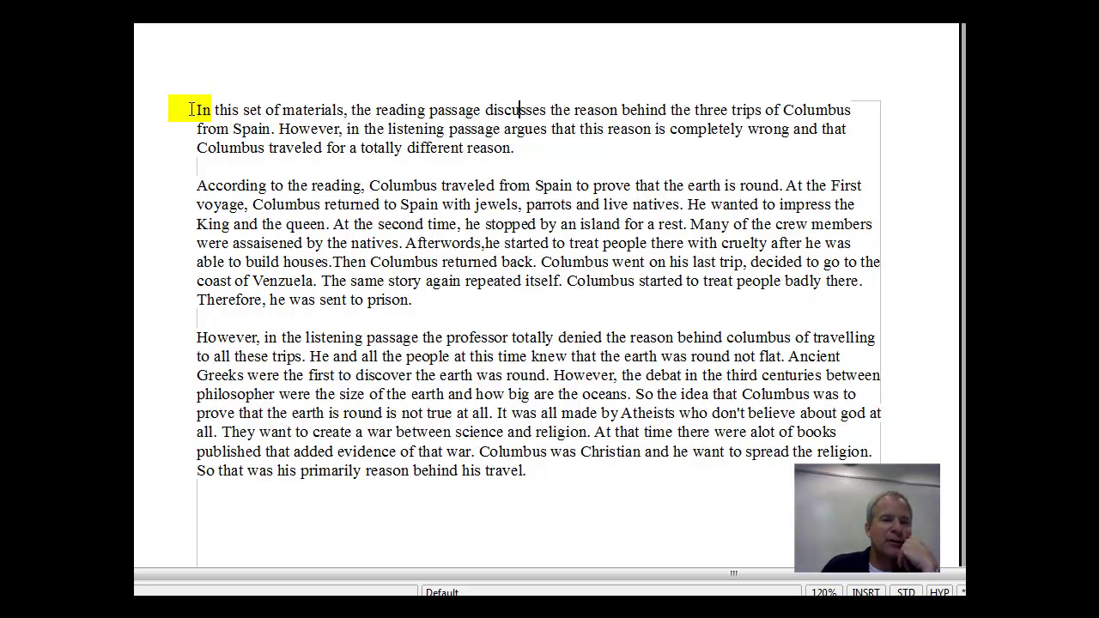
pyautogui.press('Right')
pyautogui.press('Right')
pyautogui.press('Right')
pyautogui.press('Right')
pyautogui.press('Right')
pyautogui.press('Right')
pyautogui.press('Right')
pyautogui.press('Right')
pyautogui.press('Right')
pyautogui.press('Right')
pyautogui.press('Right')
pyautogui.press('Right')
pyautogui.press('Right')
pyautogui.press('Right')
pyautogui.press('Right')
pyautogui.press('Right')
pyautogui.press('Right')
pyautogui.press('Right')
pyautogui.press('Right')
pyautogui.press('Right')
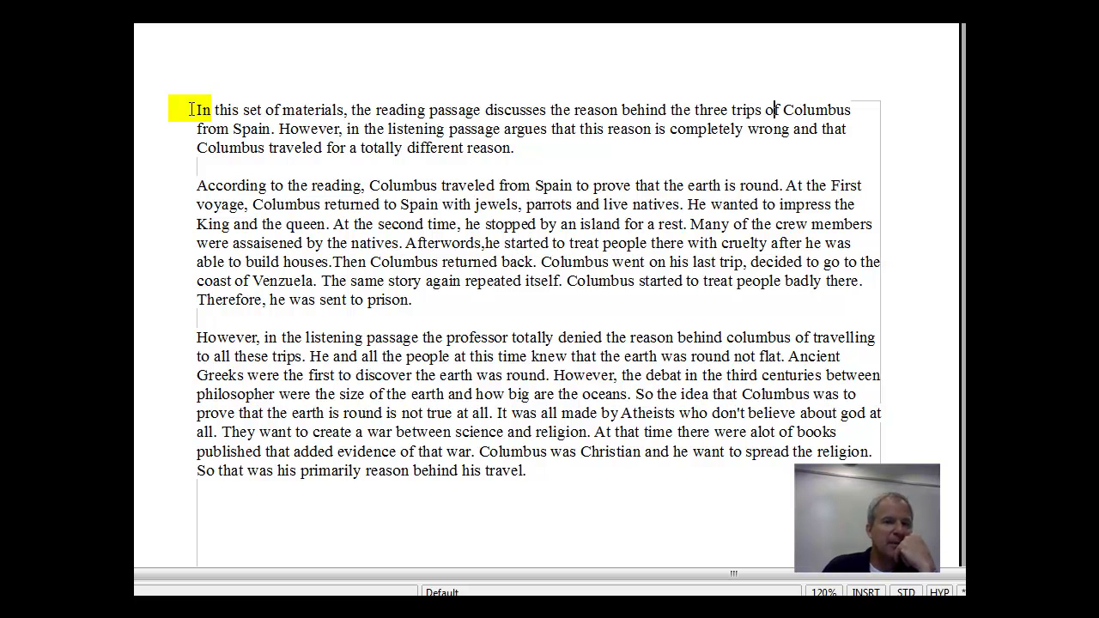
pyautogui.press('Left')
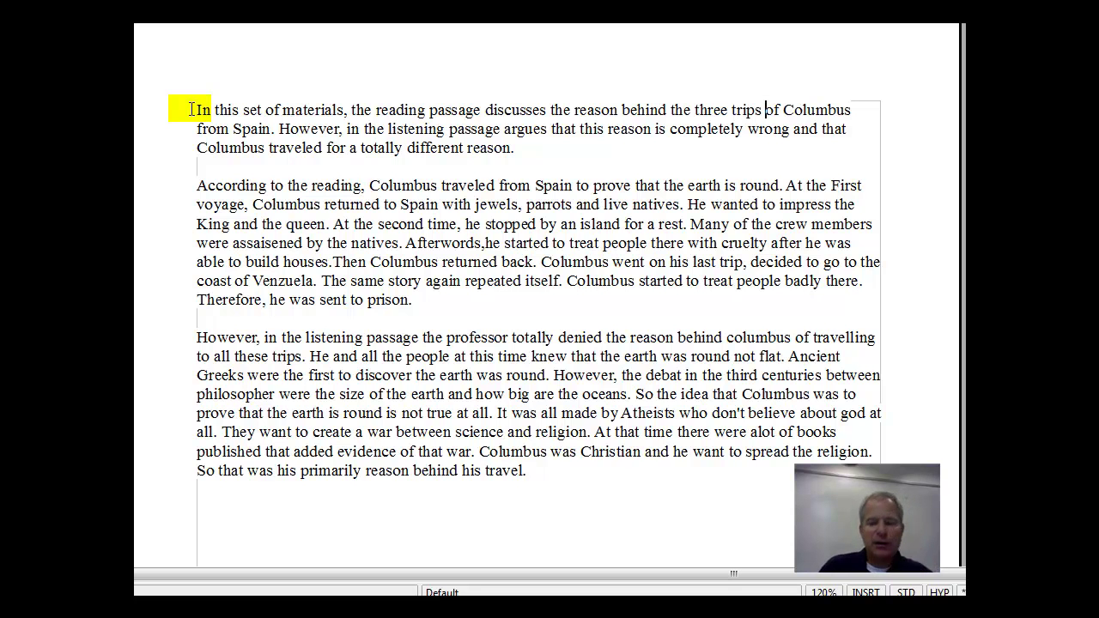
pyautogui.press('Delete')
pyautogui.press('Delete')
pyautogui.press('Delete')
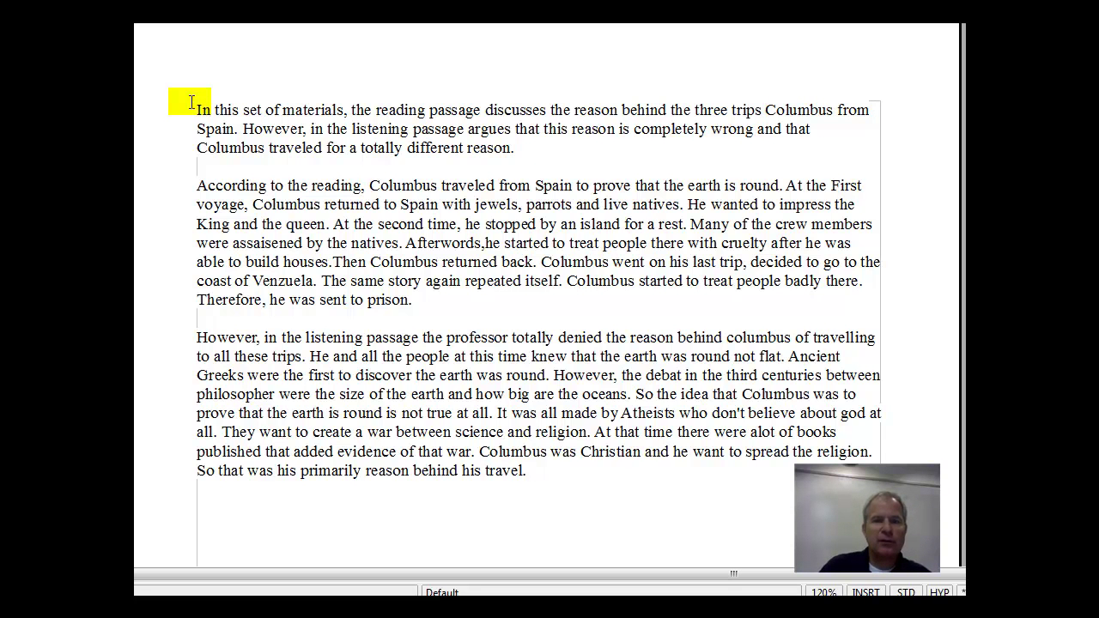
# Move "Columbus" in front of "three trips", replacing "the", and add an apostrophe so it reads "Columbus' three trips".
pyautogui.moveTo(764, 110); pyautogui.dragTo(835, 110)
pyautogui.hotkey('ctrl', 'c')
pyautogui.press('Delete')
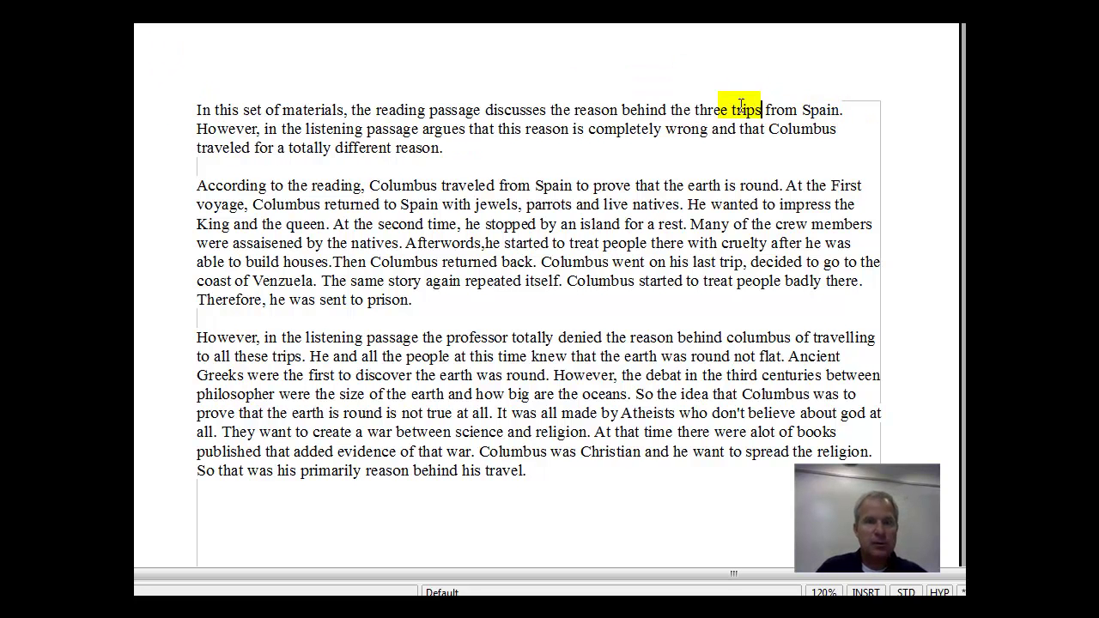
pyautogui.click(669, 109)
pyautogui.press('Delete')
pyautogui.press('Delete')
pyautogui.press('Delete')
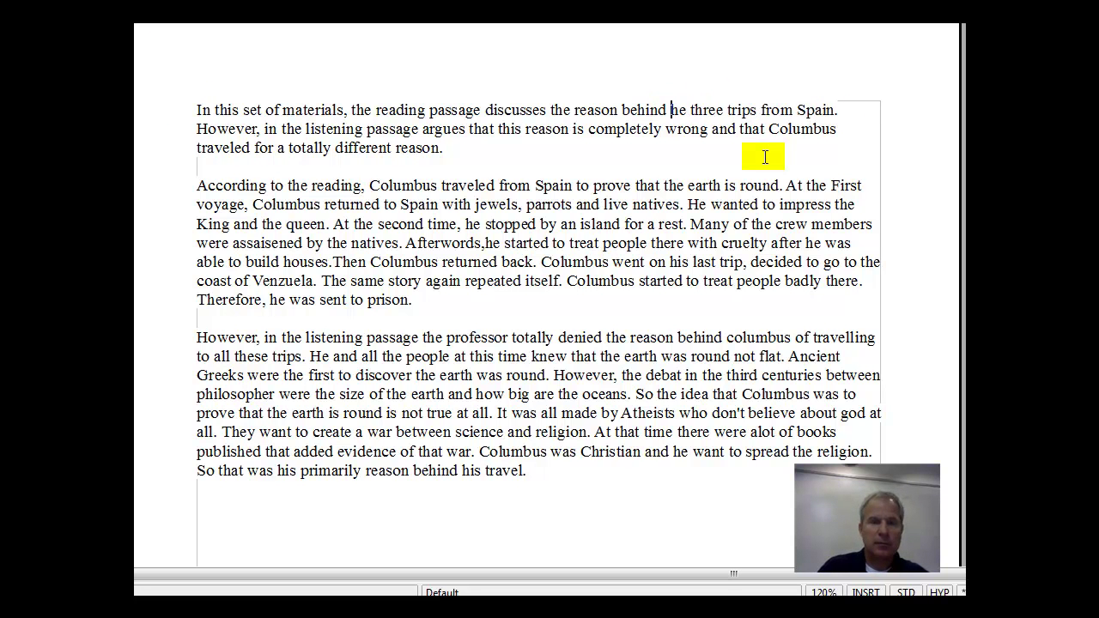
pyautogui.hotkey('ctrl', 'v')
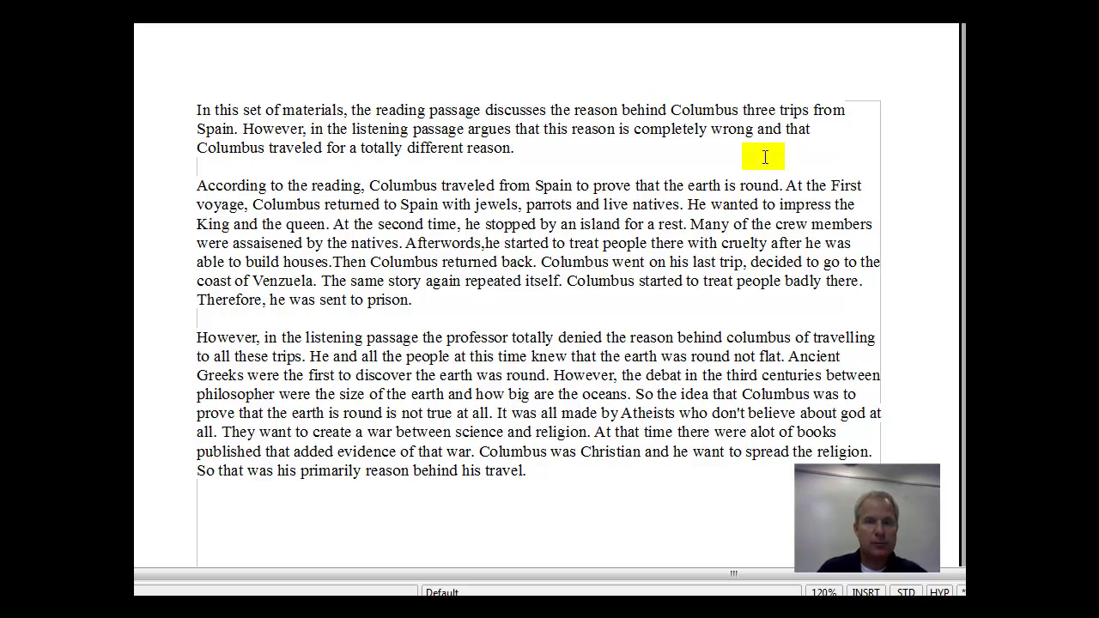
pyautogui.write("'")
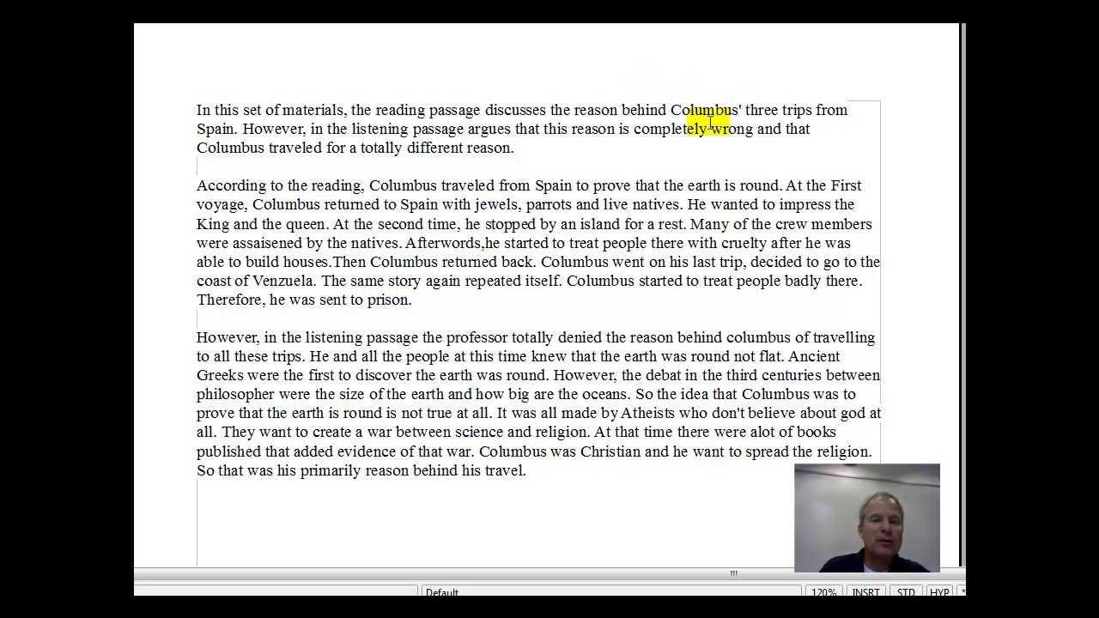
# Delete "in" after "However," in the second sentence so it reads "However, the listening passage argues".
pyautogui.click(239, 129)
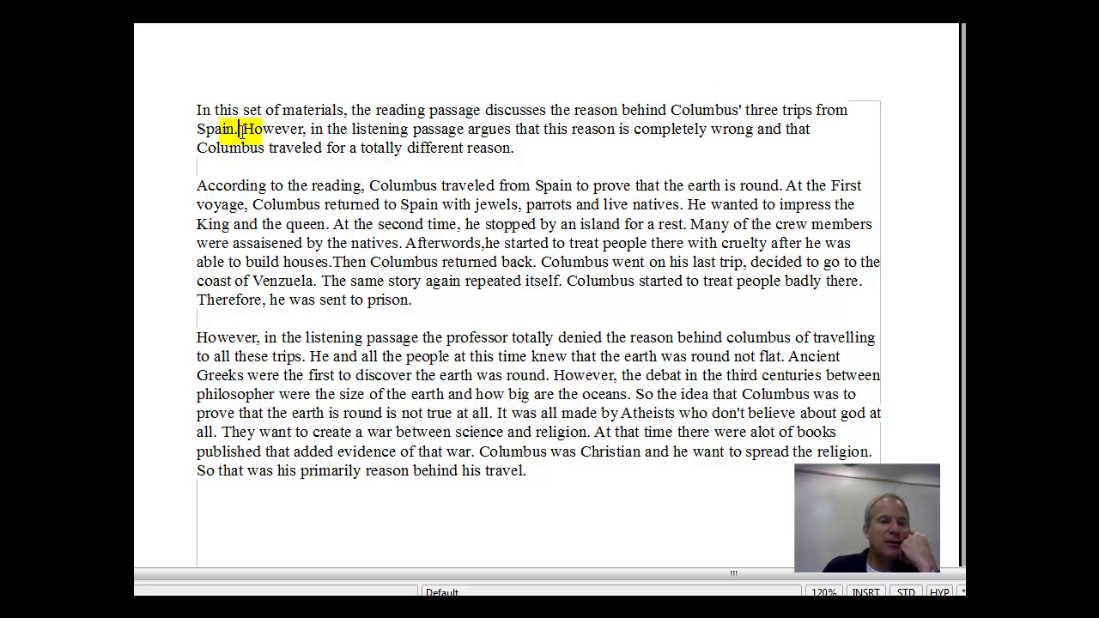
pyautogui.hotkey('ctrl', 'Right')
pyautogui.hotkey('ctrl', 'Right')
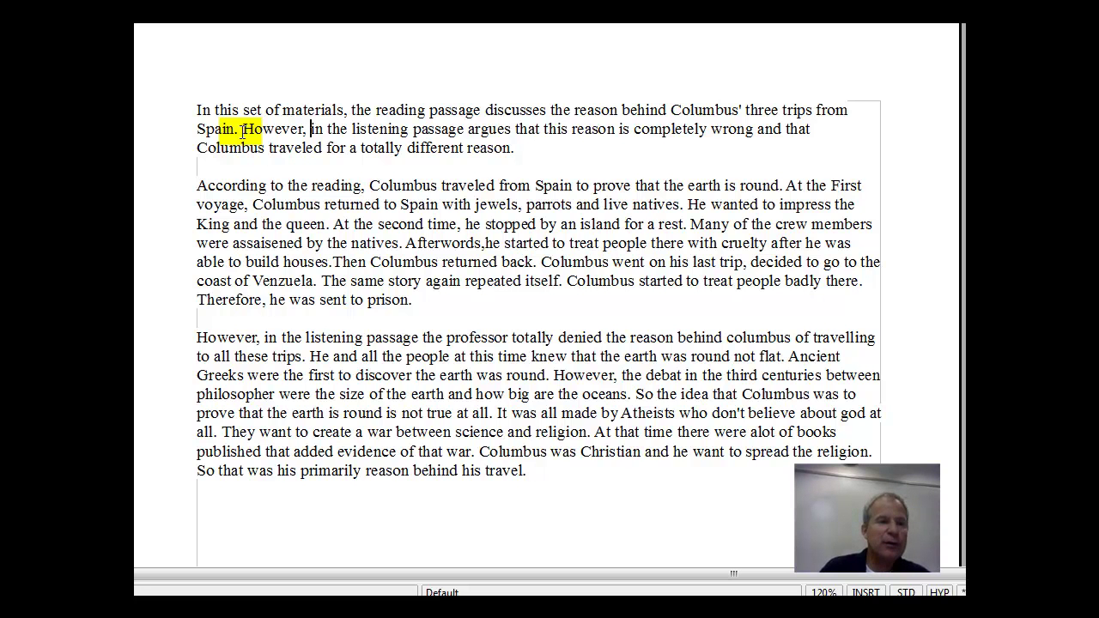
pyautogui.press('Delete')
pyautogui.press('Delete')
pyautogui.press('Delete')
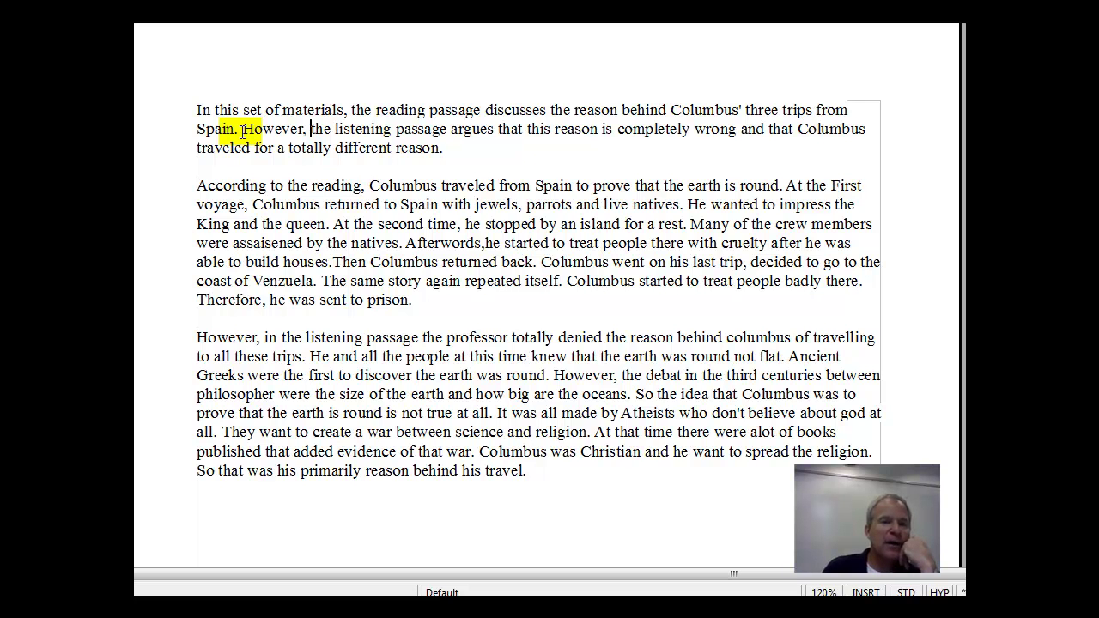
# Proofread the rest of the introductory paragraph and move the cursor to the start of the second paragraph.
pyautogui.press('Right')
pyautogui.press('Right')
pyautogui.press('Right')
pyautogui.press('Right')
pyautogui.press('Right')
pyautogui.press('Right')
pyautogui.press('Right')
pyautogui.press('Right')
pyautogui.press('Right')
pyautogui.press('Right')
pyautogui.press('Right')
pyautogui.press('Right')
pyautogui.press('Right')
pyautogui.press('Right')
pyautogui.press('Right')
pyautogui.press('Right')
pyautogui.press('Right')
pyautogui.press('Right')
pyautogui.press('Right')
pyautogui.press('Right')
pyautogui.press('Right')
pyautogui.press('Right')
pyautogui.press('Right')
pyautogui.press('Right')
pyautogui.press('Right')
pyautogui.press('Right')
pyautogui.press('Right')
pyautogui.press('Right')
pyautogui.press('Right')
pyautogui.press('Right')
pyautogui.press('Right')
pyautogui.press('Right')
pyautogui.press('Right')
pyautogui.press('Right')
pyautogui.press('Right')
pyautogui.press('Right')
pyautogui.press('Right')
pyautogui.press('Right')
pyautogui.press('Right')
pyautogui.press('Right')
pyautogui.press('Right')
pyautogui.press('Right')
pyautogui.press('Right')
pyautogui.press('Right')
pyautogui.press('Right')
pyautogui.press('Right')
pyautogui.press('Right')
pyautogui.press('Right')
pyautogui.press('Right')
pyautogui.press('Right')
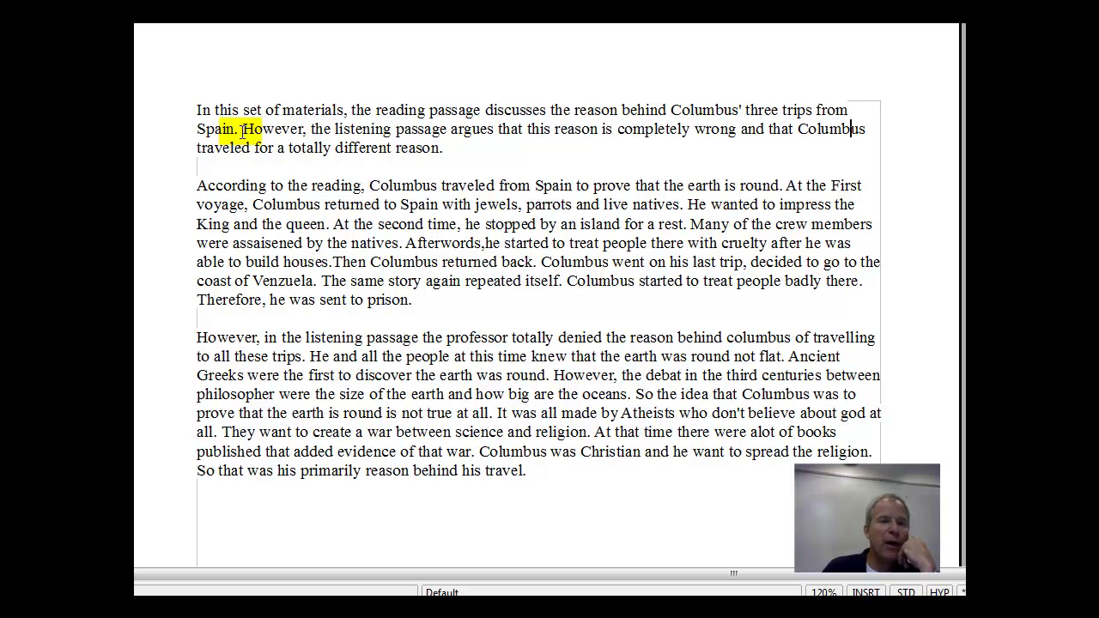
pyautogui.press('Down')
pyautogui.press('Up')
pyautogui.press('Up')
pyautogui.press('Down')
pyautogui.press('Down')
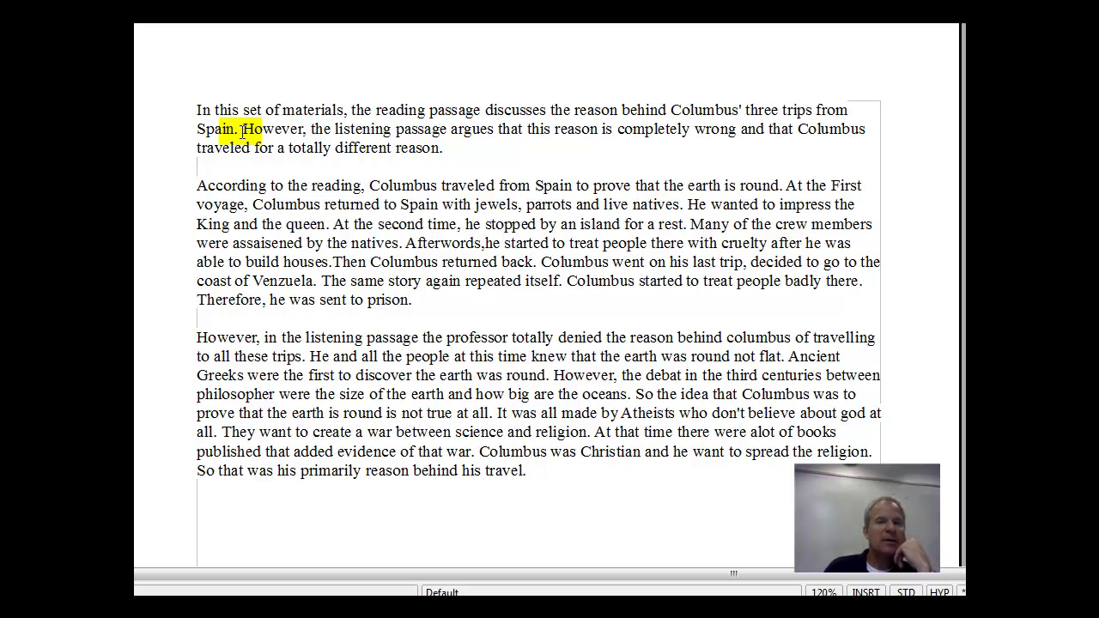
pyautogui.press('Down')
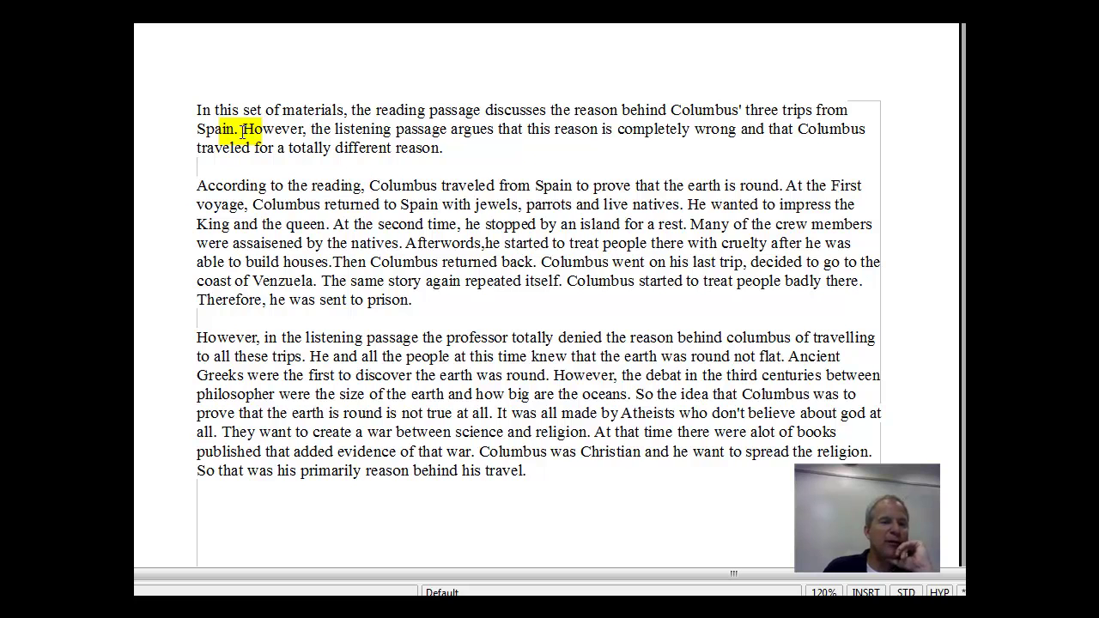
pyautogui.press('Right')
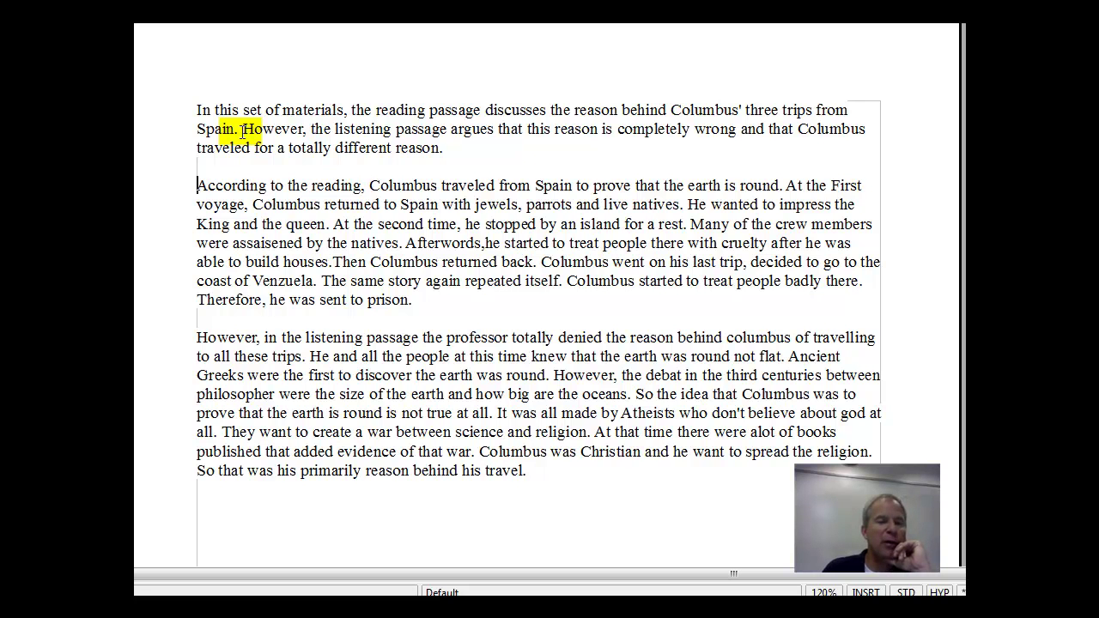
# Replace "At" with "After" at the start of the second paragraph's second sentence.
pyautogui.press('Right')
pyautogui.press('Right')
pyautogui.press('Right')
pyautogui.press('Right')
pyautogui.press('Right')
pyautogui.press('Right')
pyautogui.press('Right')
pyautogui.press('Right')
pyautogui.press('Right')
pyautogui.press('Right')
pyautogui.press('Right')
pyautogui.press('Right')
pyautogui.press('Right')
pyautogui.press('Right')
pyautogui.press('Right')
pyautogui.press('Right')
pyautogui.press('Right')
pyautogui.press('Right')
pyautogui.press('Right')
pyautogui.press('Right')
pyautogui.press('Right')
pyautogui.press('Right')
pyautogui.press('Right')
pyautogui.press('Right')
pyautogui.press('Right')
pyautogui.press('Right')
pyautogui.press('Right')
pyautogui.press('Right')
pyautogui.press('Right')
pyautogui.press('Right')
pyautogui.press('Right')
pyautogui.press('Right')
pyautogui.press('Right')
pyautogui.press('Right')
pyautogui.press('Right')
pyautogui.press('Right')
pyautogui.press('Right')
pyautogui.press('Right')
pyautogui.press('Right')
pyautogui.press('Right')
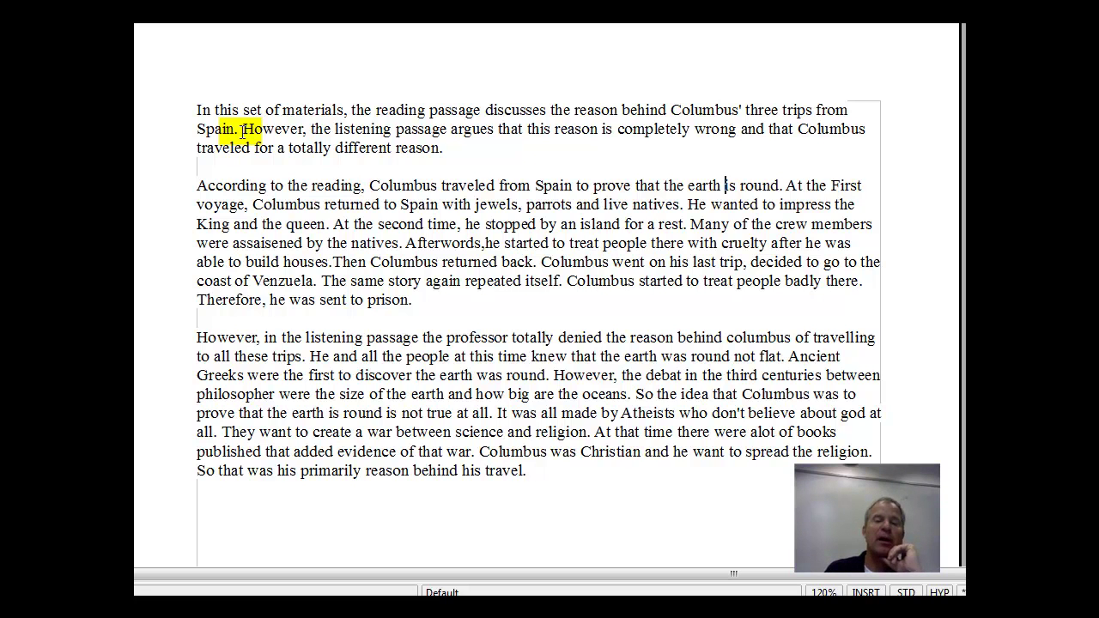
pyautogui.hotkey('ctrl', 'Right')
pyautogui.hotkey('ctrl', 'Right')
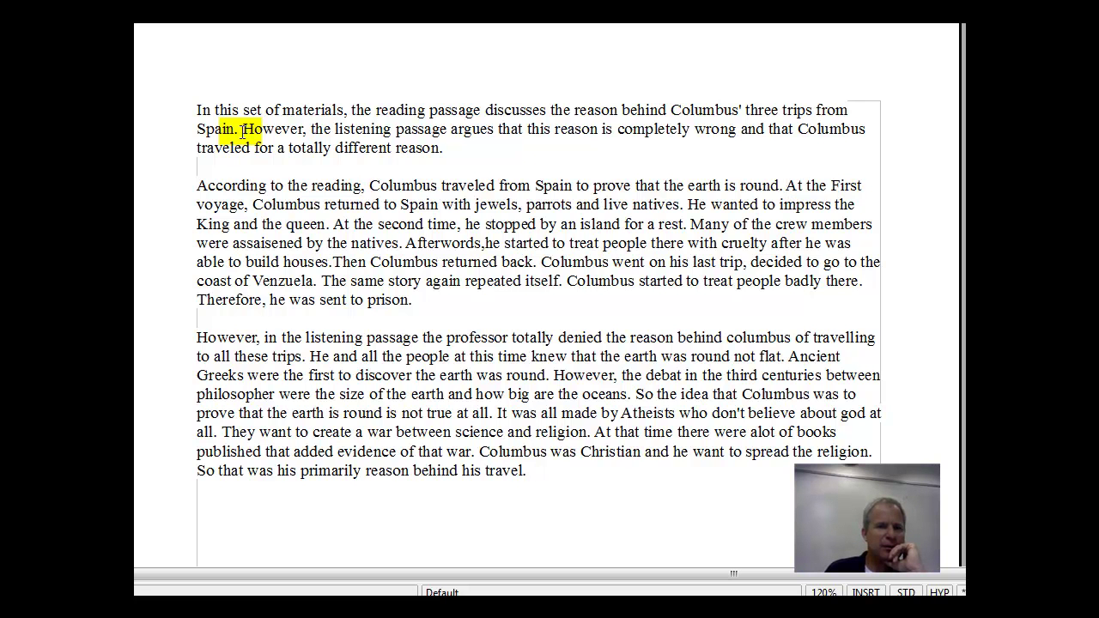
pyautogui.press('Delete')
pyautogui.press('Delete')
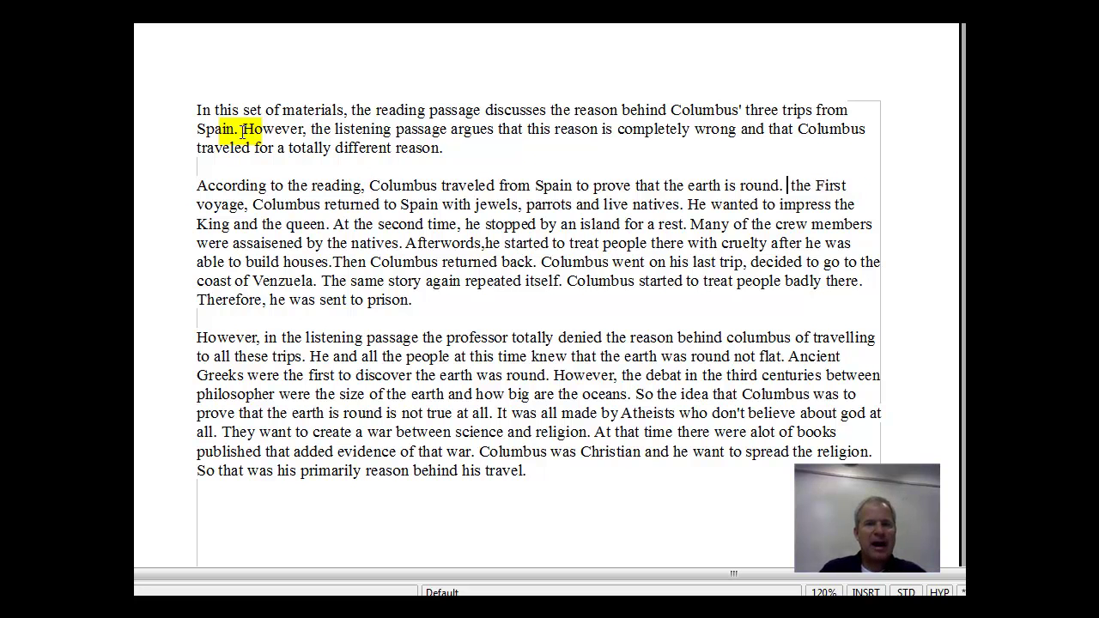
pyautogui.write('After')
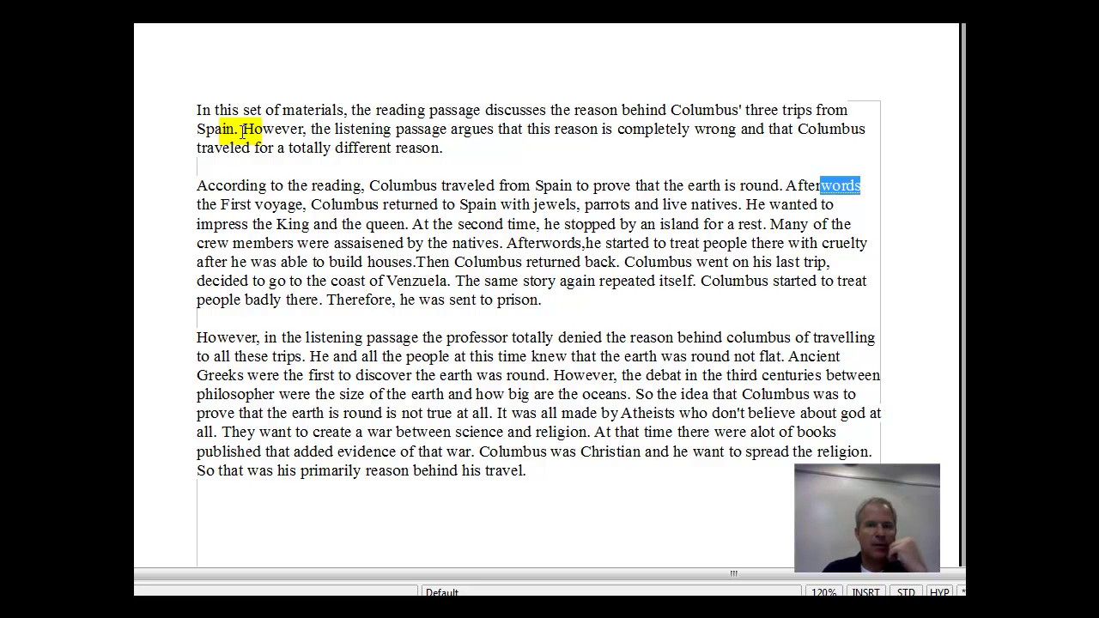
# Change "First" to lowercase "first" in the phrase "After the first voyage".
pyautogui.press('Right')
pyautogui.press('Right')
pyautogui.press('Right')
pyautogui.press('Right')
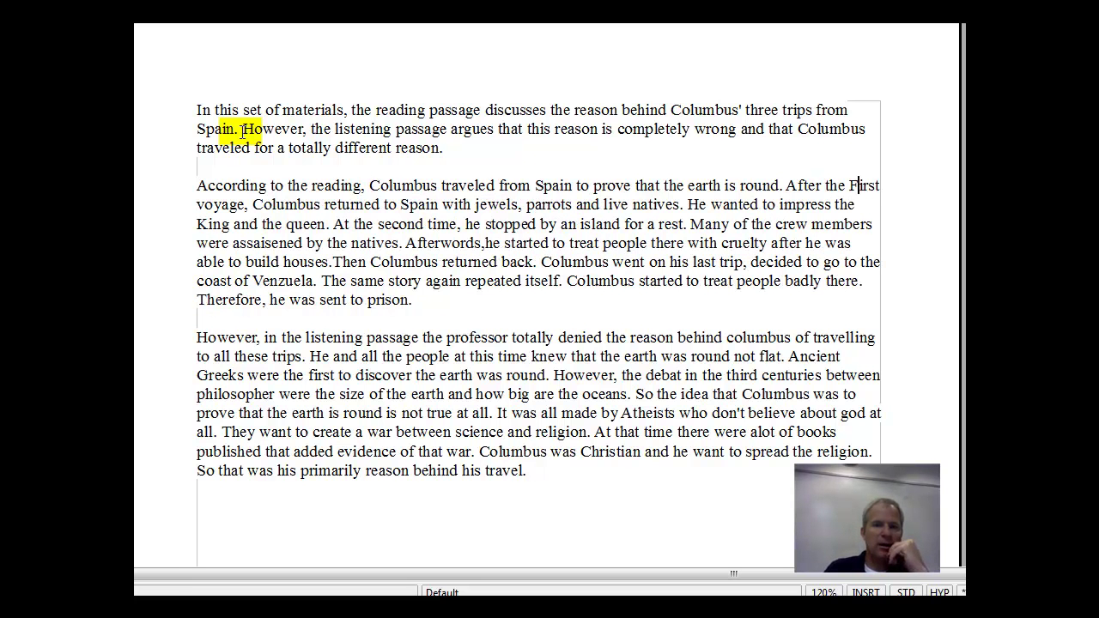
pyautogui.press('Delete')
pyautogui.write('f')
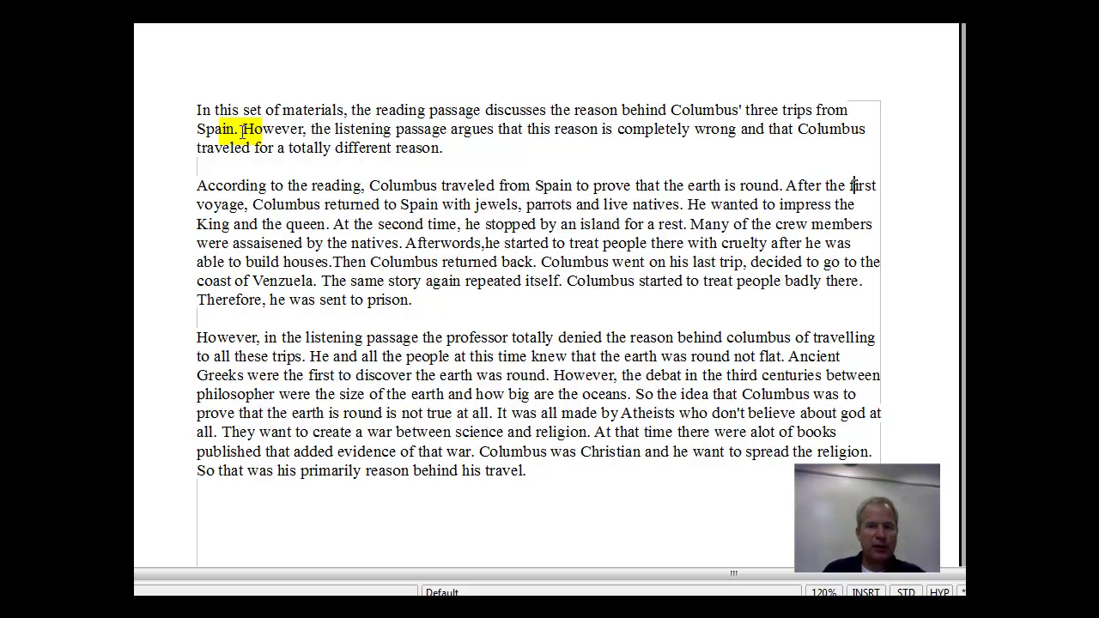
# Add a comma after "Columbus" and change "returned" to "returning" so it reads "Columbus, returning to Spain".
pyautogui.press('Left')
pyautogui.press('Left')
pyautogui.press('Left')
pyautogui.press('Left')
pyautogui.press('Left')
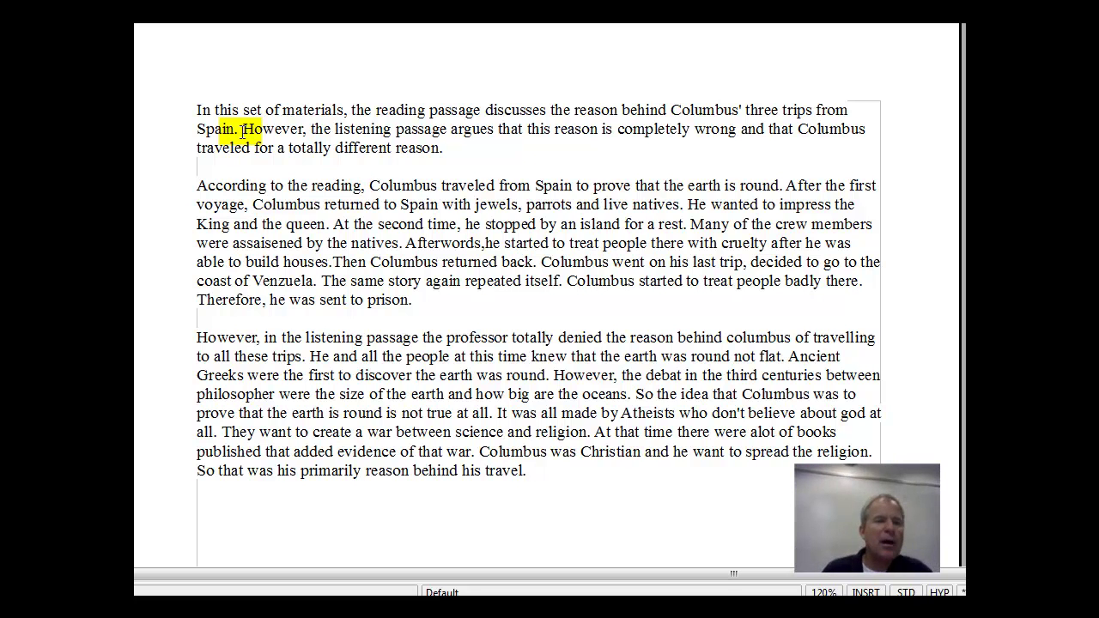
pyautogui.hotkey('ctrl', 'Right')
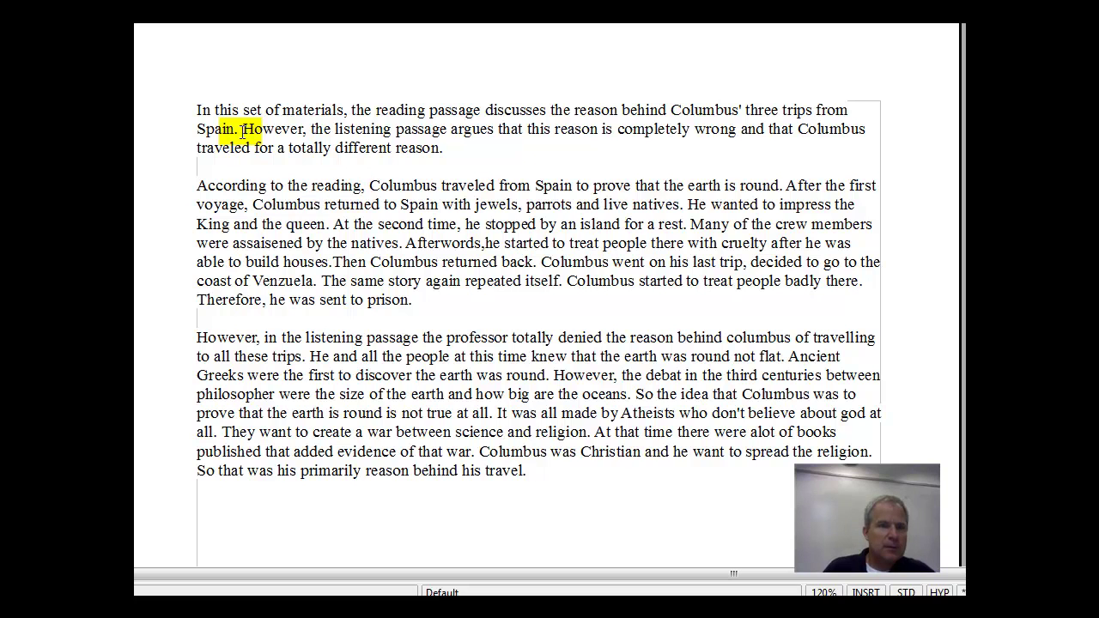
pyautogui.write(',')
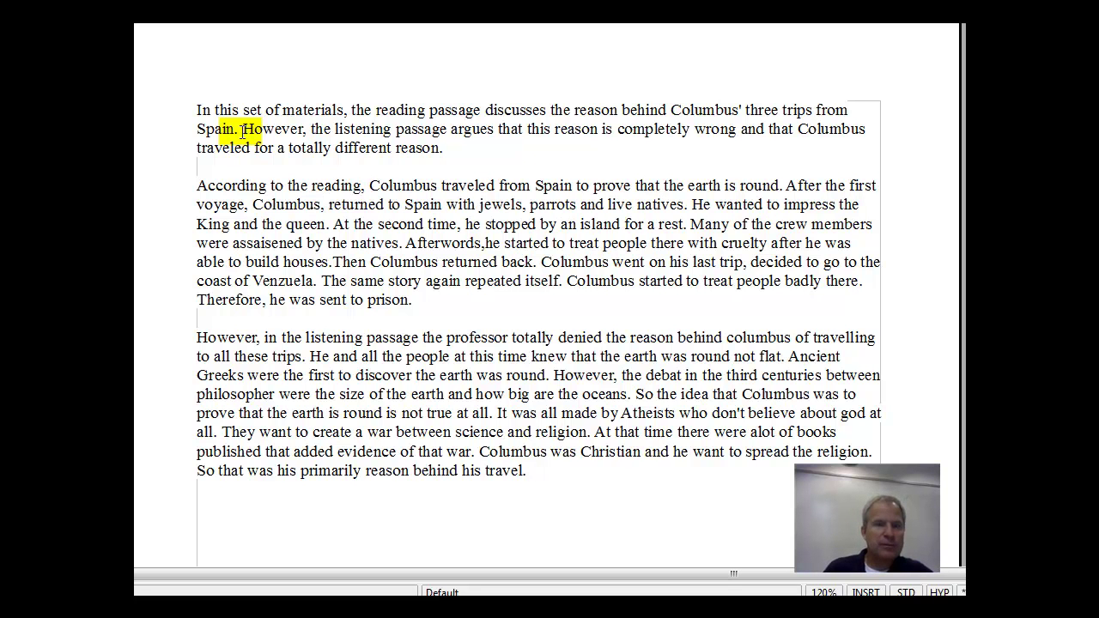
pyautogui.press('Right')
pyautogui.press('Right')
pyautogui.press('Right')
pyautogui.press('Right')
pyautogui.press('Right')
pyautogui.press('Right')
pyautogui.press('Delete')
pyautogui.press('Delete')
pyautogui.write('ing')
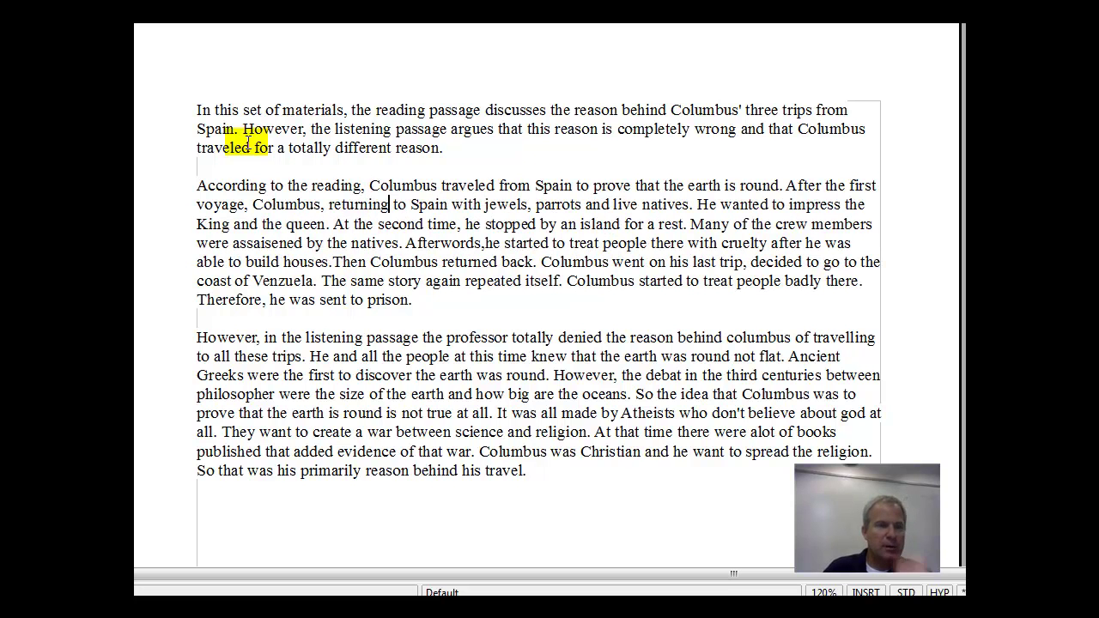
# Join the next sentence by replacing the period after "natives" with a comma and deleting "He" before "wanted".
pyautogui.press('Right')
pyautogui.press('Right')
pyautogui.press('Right')
pyautogui.press('Right')
pyautogui.press('Right')
pyautogui.press('Right')
pyautogui.press('Right')
pyautogui.press('Right')
pyautogui.press('Right')
pyautogui.press('Right')
pyautogui.press('Right')
pyautogui.press('Right')
pyautogui.press('Right')
pyautogui.press('Right')
pyautogui.press('Right')
pyautogui.press('Right')
pyautogui.press('Right')
pyautogui.press('Right')
pyautogui.press('Right')
pyautogui.press('Right')
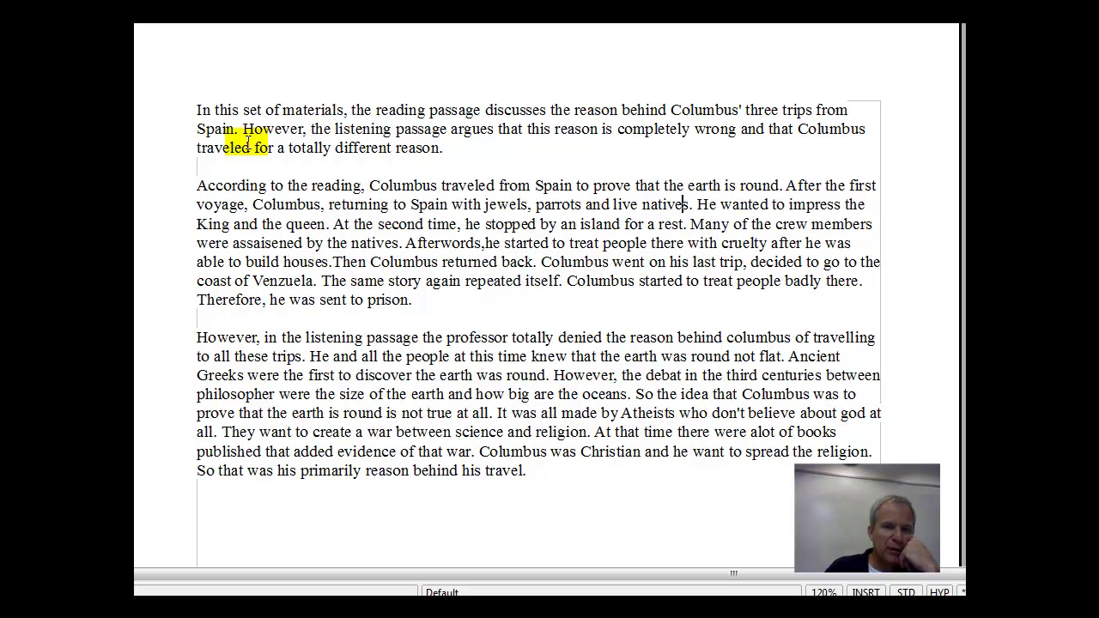
pyautogui.press('Delete')
pyautogui.press('Delete')
pyautogui.press('Delete')
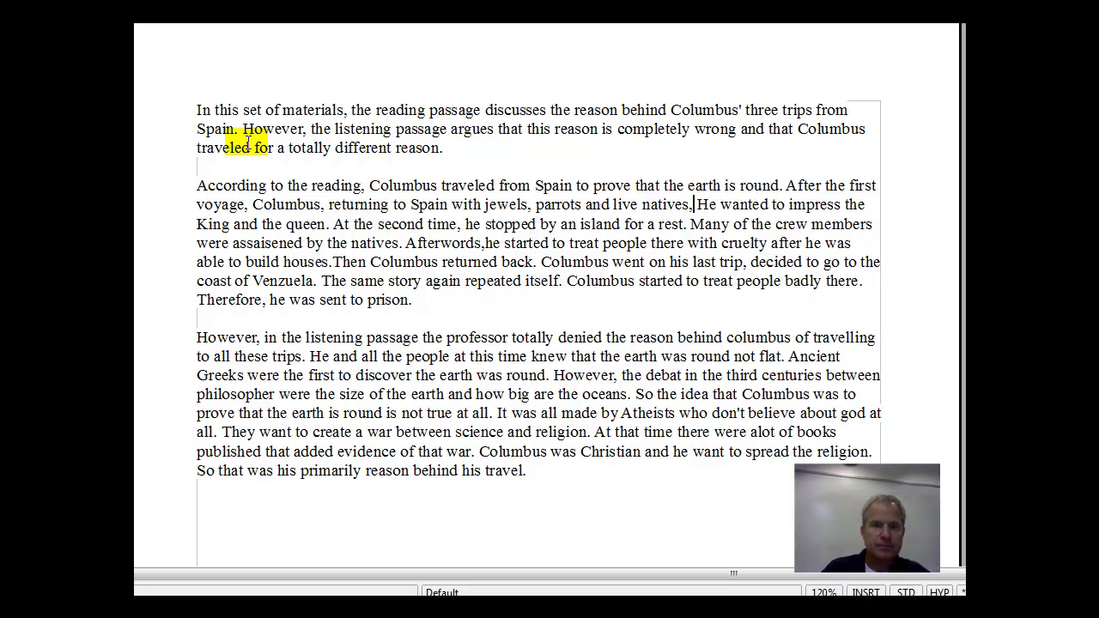
pyautogui.press('BackSpace')
pyautogui.write(',')
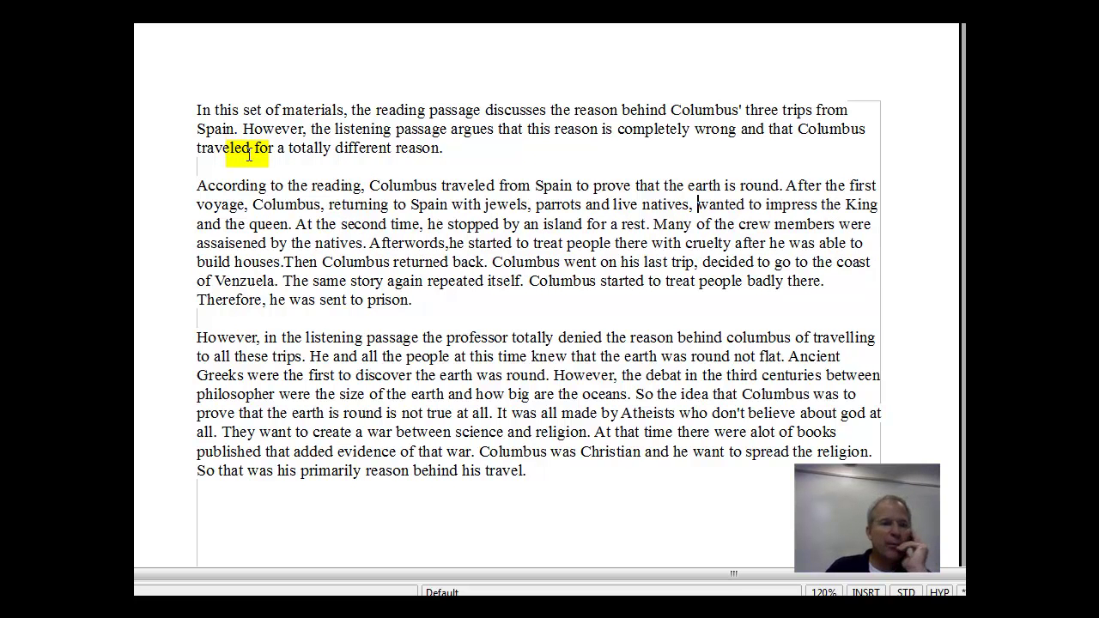
# Change "King" to lowercase "king" in the phrase "wanted to impress the king".
pyautogui.press('Right')
pyautogui.press('Right')
pyautogui.press('Right')
pyautogui.press('Right')
pyautogui.press('Right')
pyautogui.press('Right')
pyautogui.press('Right')
pyautogui.press('Right')
pyautogui.press('Right')
pyautogui.press('Right')
pyautogui.press('Right')
pyautogui.press('Right')
pyautogui.press('Right')
pyautogui.press('Right')
pyautogui.press('Right')
pyautogui.press('Right')
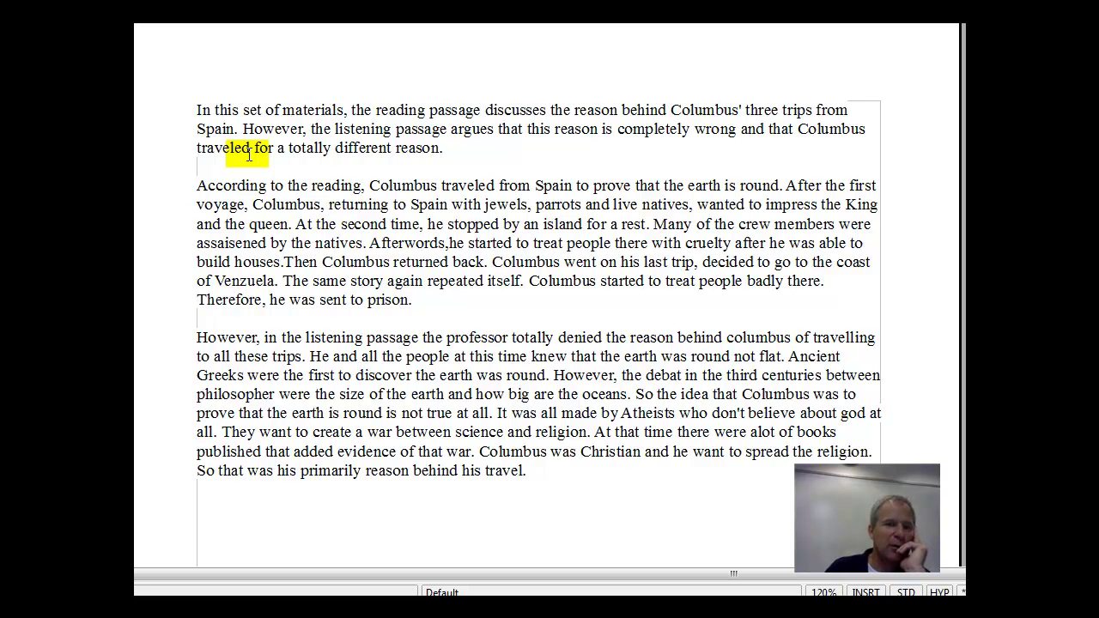
pyautogui.press('Left')
pyautogui.press('Delete')
pyautogui.write('k')
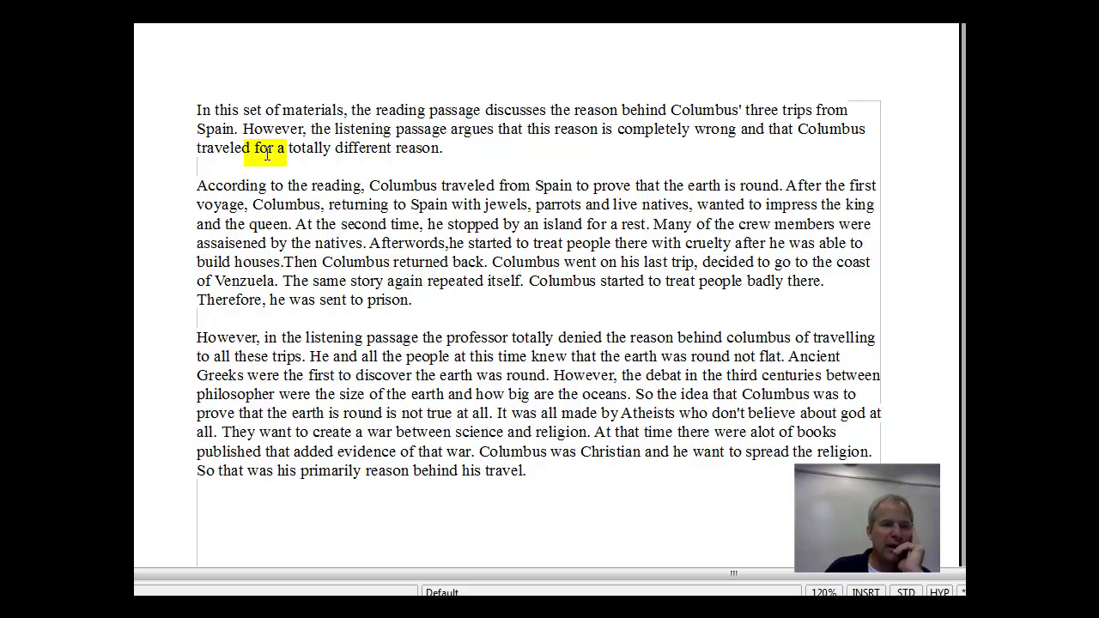
# Replace "At" with "During his" at the start of the sentence about the island stop.
pyautogui.press('Down')
pyautogui.press('Home')
pyautogui.press('Right')
pyautogui.press('Right')
pyautogui.press('Right')
pyautogui.press('Right')
pyautogui.press('Right')
pyautogui.press('Right')
pyautogui.press('Right')
pyautogui.press('Right')
pyautogui.press('Right')
pyautogui.press('Right')
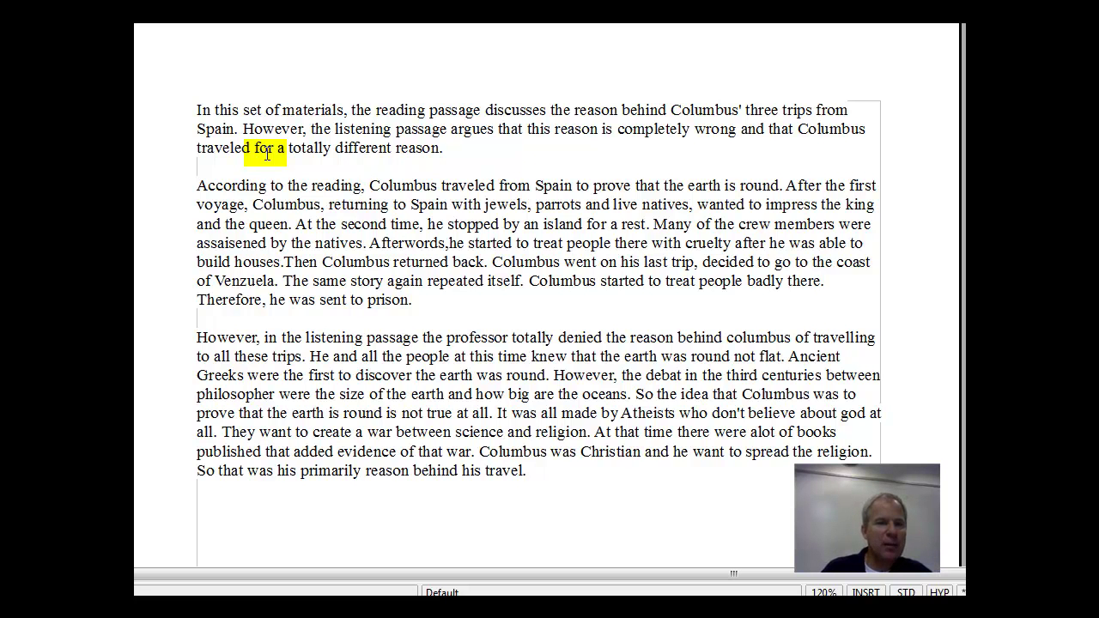
pyautogui.press('Delete')
pyautogui.press('Delete')
pyautogui.write('Dur')
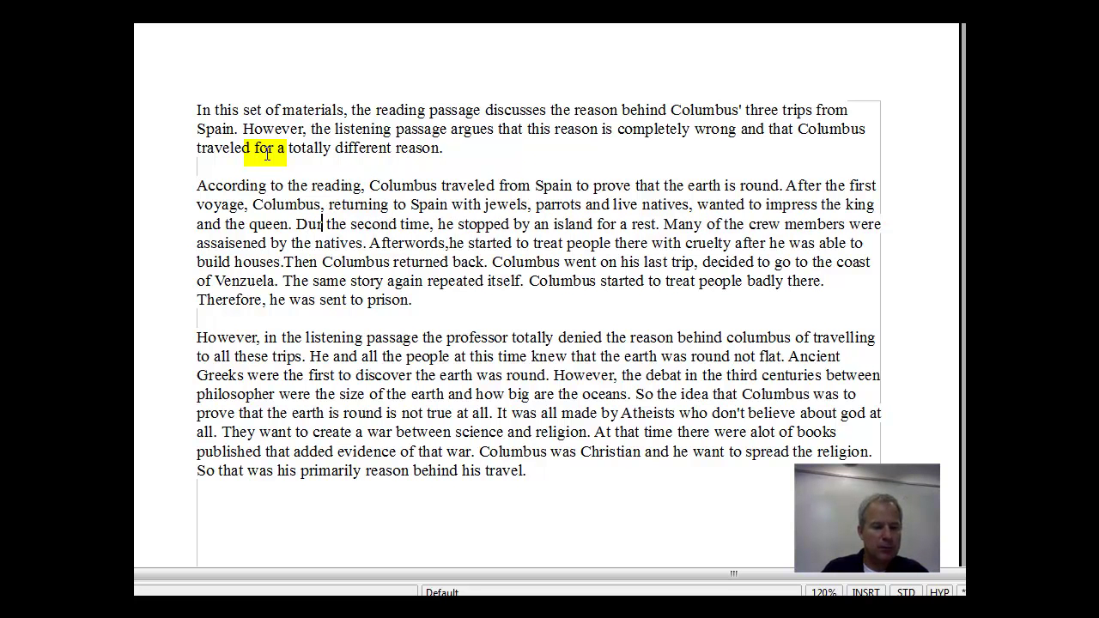
pyautogui.write('ing his')
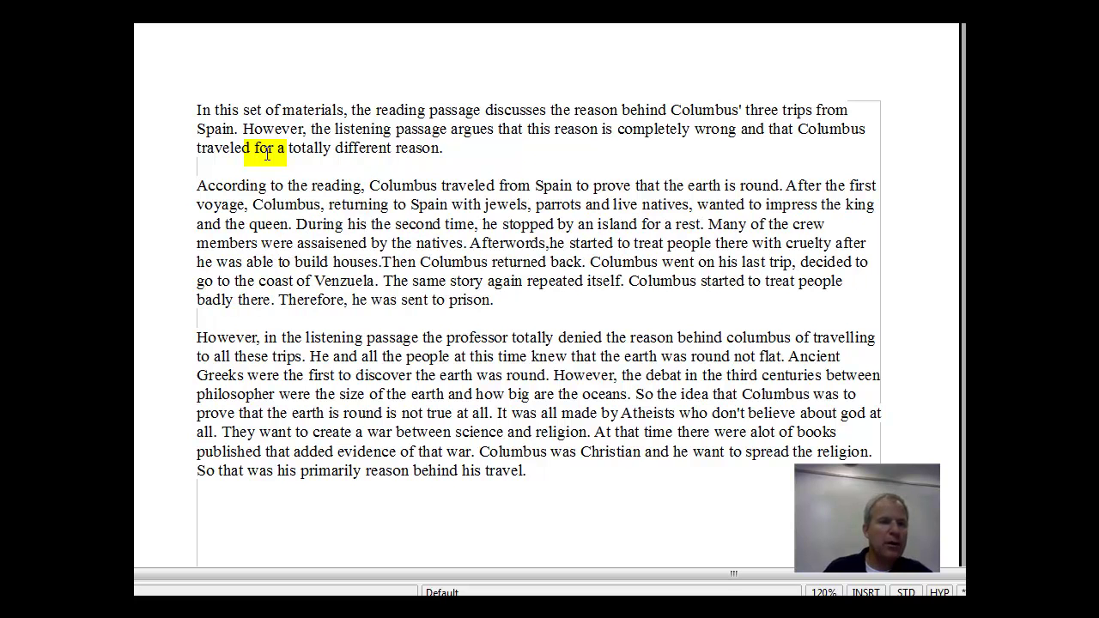
# Replace "the second time" after "During his" with "second trip" so the opening reads "During his second trip,".
pyautogui.press('Delete')
pyautogui.press('Delete')
pyautogui.press('Delete')
pyautogui.press('Delete')
pyautogui.press('Delete')
pyautogui.press('Delete')
pyautogui.press('Delete')
pyautogui.press('Delete')
pyautogui.press('Delete')
pyautogui.press('Delete')
pyautogui.press('Delete')
pyautogui.press('Delete')
pyautogui.press('Delete')
pyautogui.press('Delete')
pyautogui.press('Delete')
pyautogui.press('Delete')
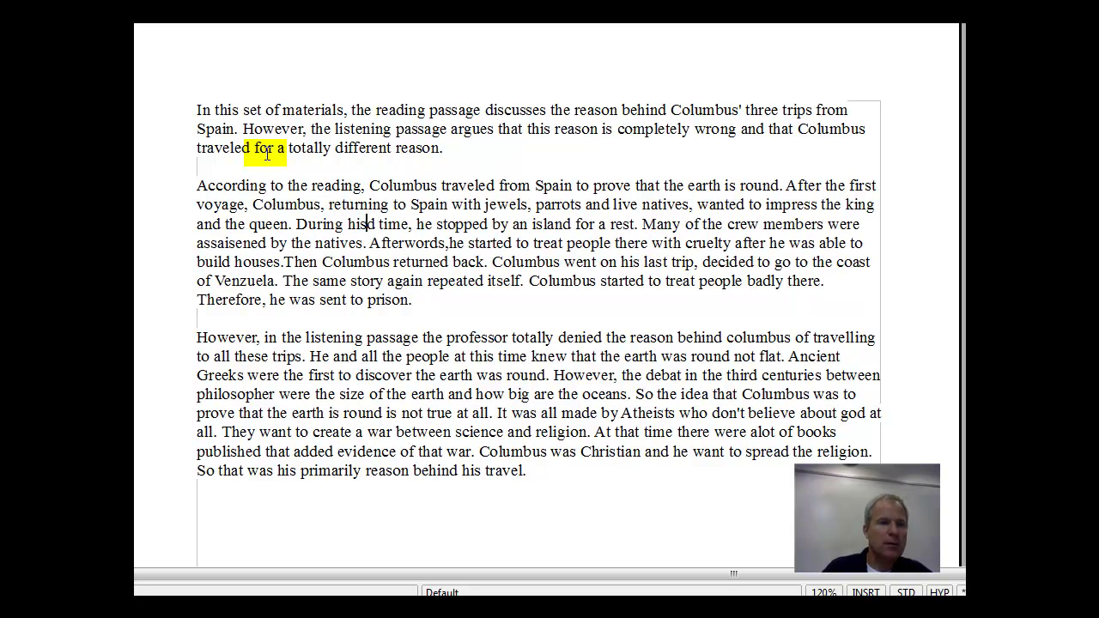
pyautogui.write('econd')
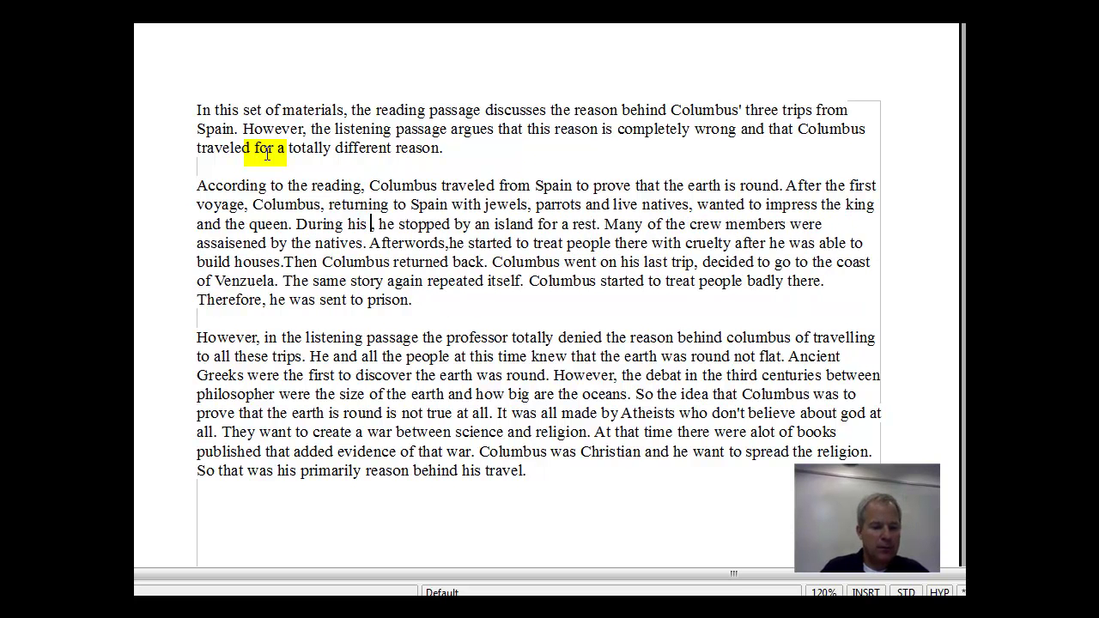
pyautogui.press('BackSpace')
pyautogui.press('BackSpace')
pyautogui.press('BackSpace')
pyautogui.press('BackSpace')
pyautogui.press('BackSpace')
pyautogui.write('second')
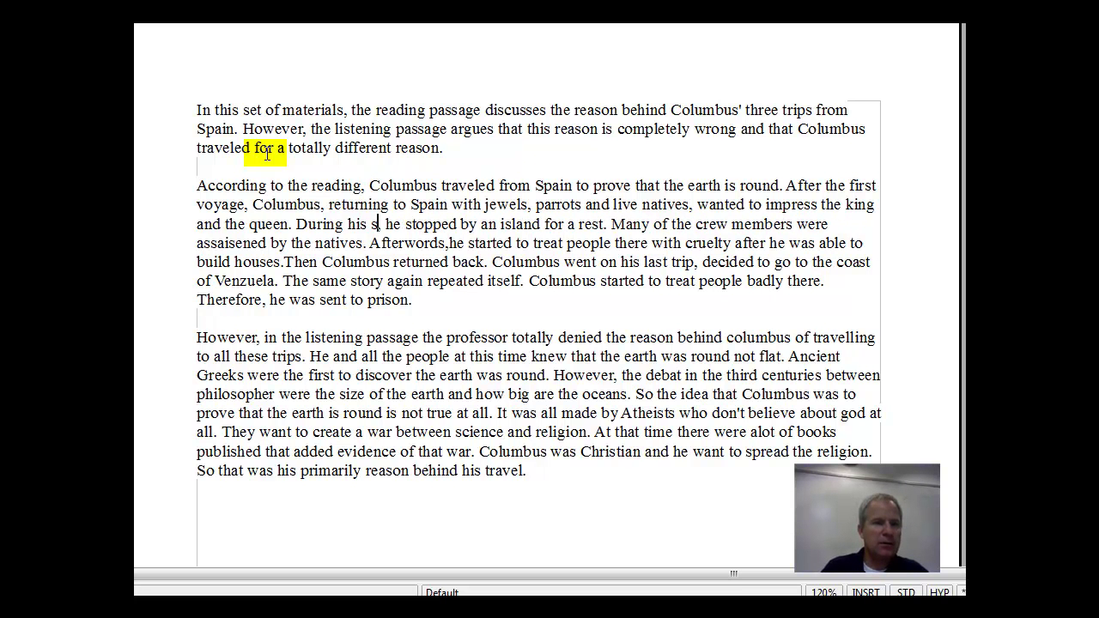
pyautogui.press('BackSpace')
pyautogui.press('BackSpace')
pyautogui.press('BackSpace')
pyautogui.write('ond trip,')
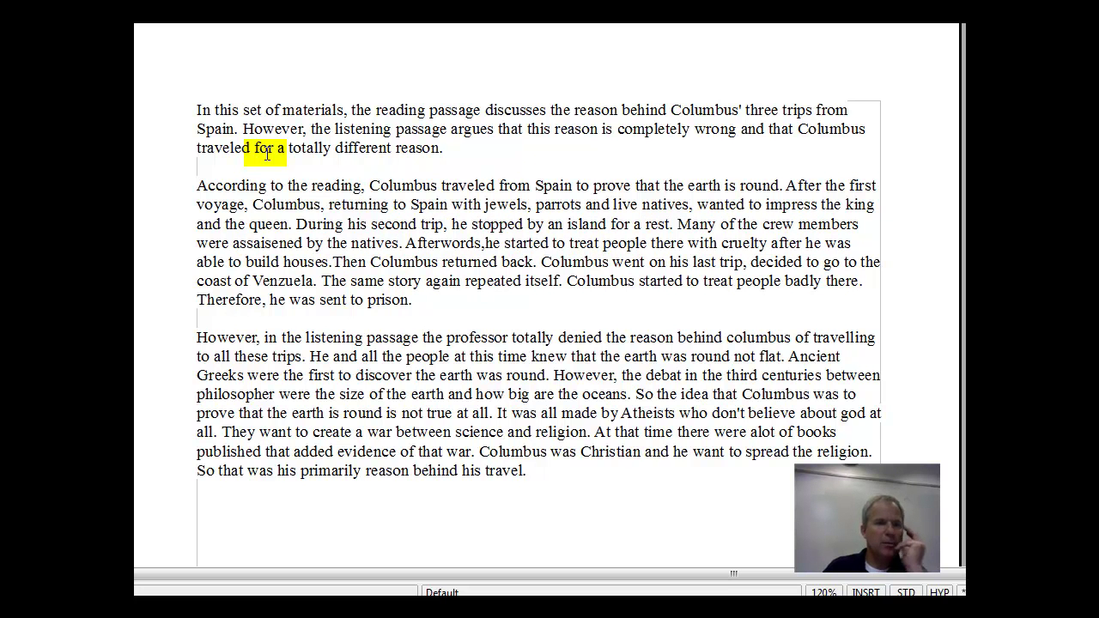
# Join the sentences after "for a rest" by replacing the period with "when" and changing "Many" to lowercase "many".
pyautogui.press('Right')
pyautogui.press('Right')
pyautogui.press('Right')
pyautogui.press('Right')
pyautogui.press('Right')
pyautogui.press('Right')
pyautogui.press('Right')
pyautogui.press('Right')
pyautogui.press('Right')
pyautogui.press('Right')
pyautogui.press('Right')
pyautogui.press('Right')
pyautogui.press('Right')
pyautogui.press('Right')
pyautogui.press('Right')
pyautogui.press('Right')
pyautogui.press('Right')
pyautogui.press('Right')
pyautogui.press('Right')
pyautogui.press('Right')
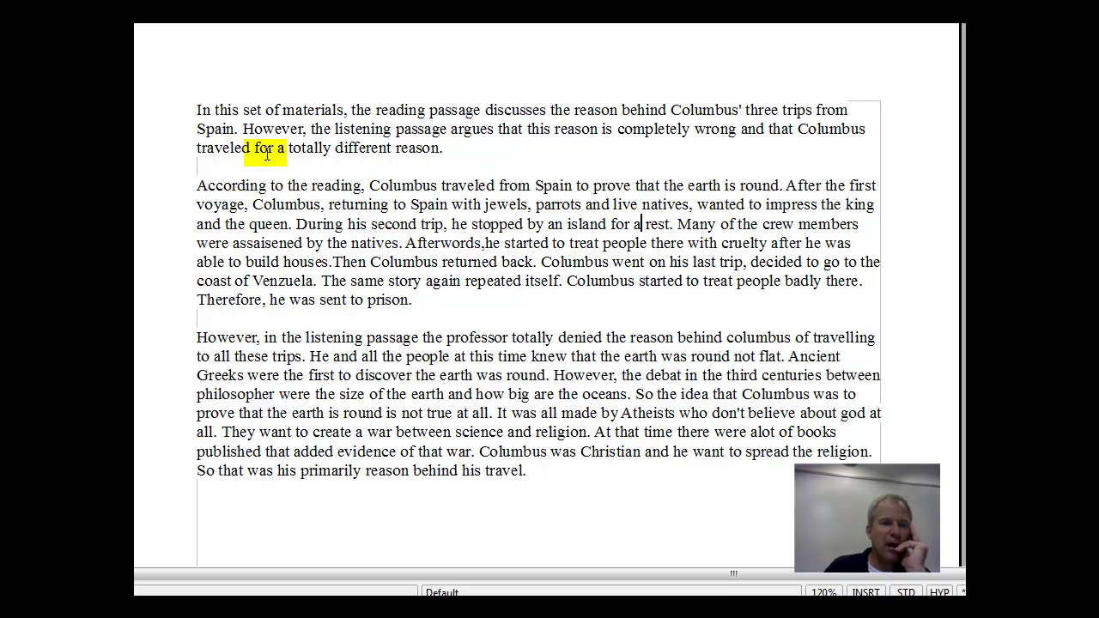
pyautogui.press('Right')
pyautogui.press('Right')
pyautogui.press('Right')
pyautogui.press('Right')
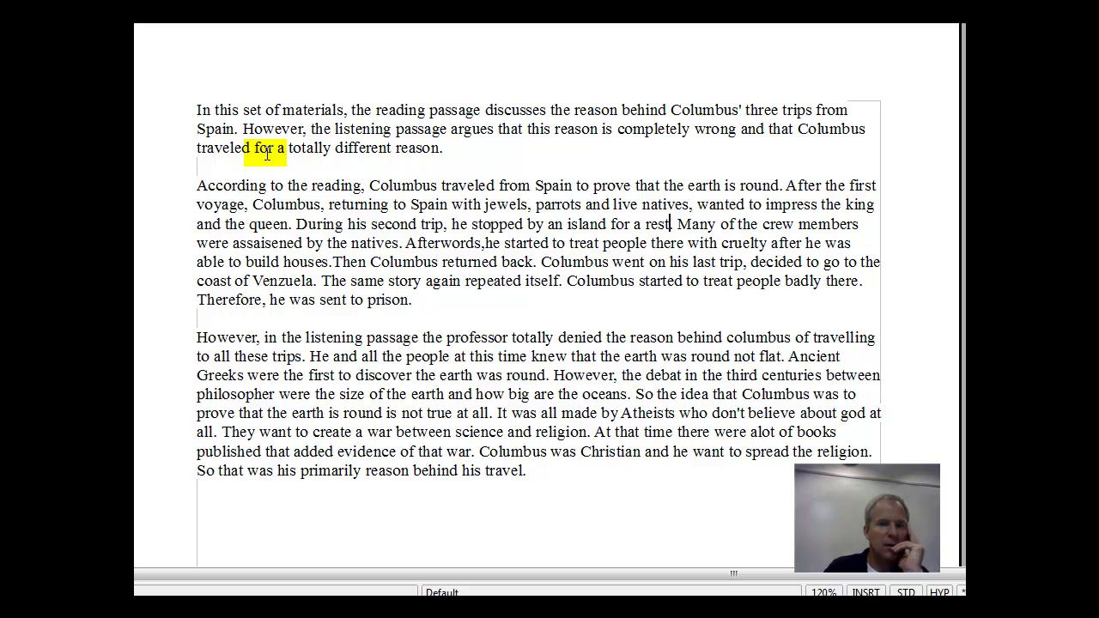
pyautogui.press('Delete')
pyautogui.press('Delete')
pyautogui.write('when')
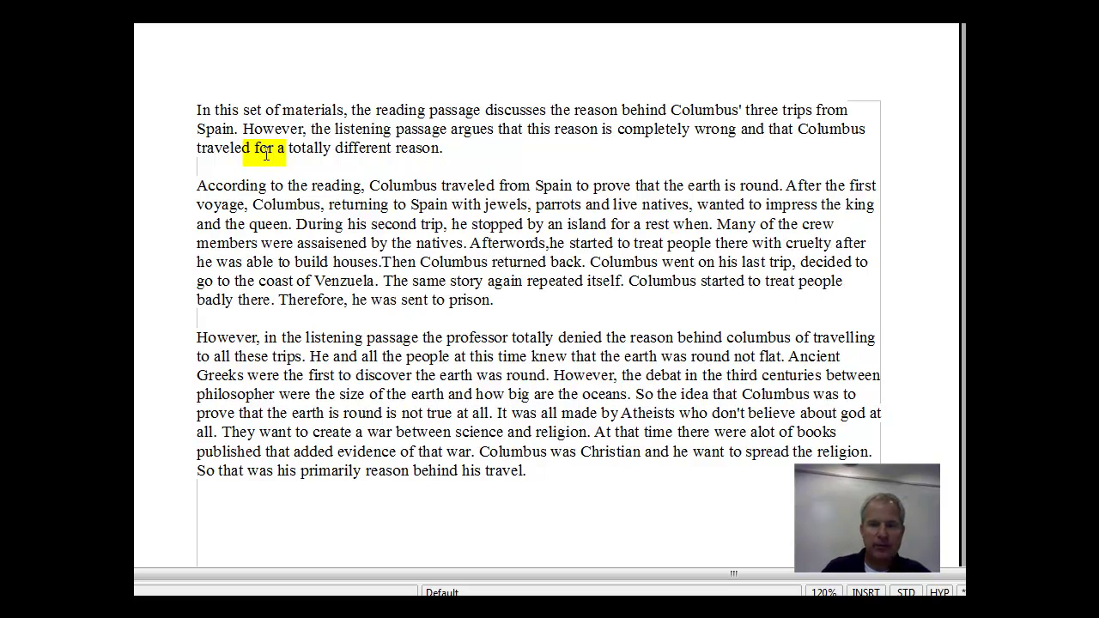
pyautogui.press('Delete')
pyautogui.write('m')
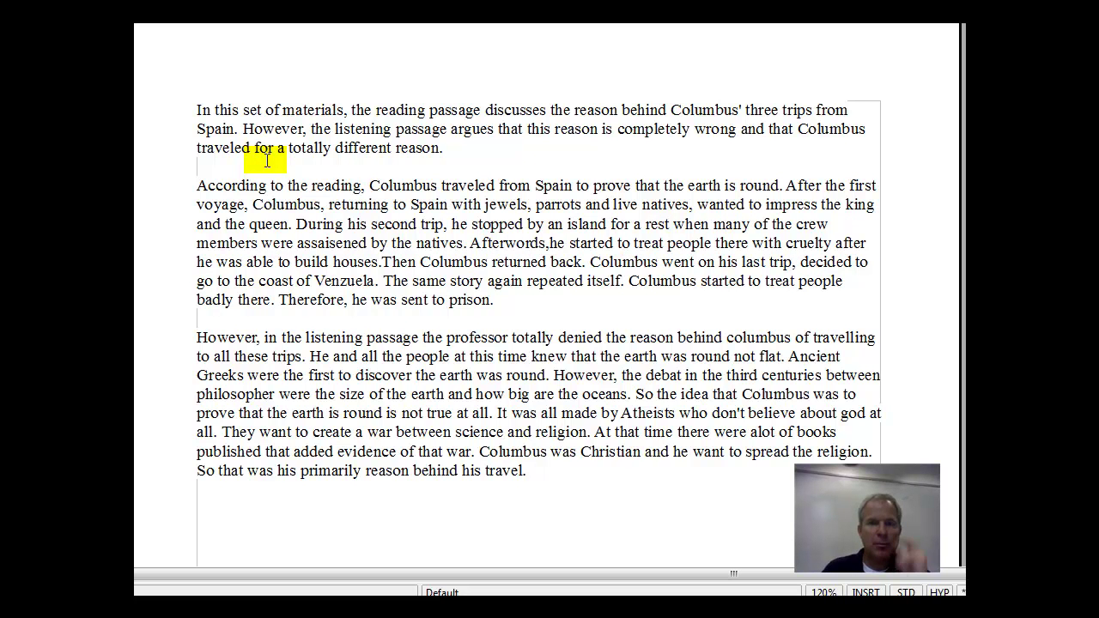
# Replace the misspelled word "assaisened" with "killed" in the clause about the crew members and the natives.
pyautogui.press('Right')
pyautogui.press('Right')
pyautogui.press('Right')
pyautogui.press('Right')
pyautogui.press('Right')
pyautogui.press('Right')
pyautogui.press('Right')
pyautogui.press('Right')
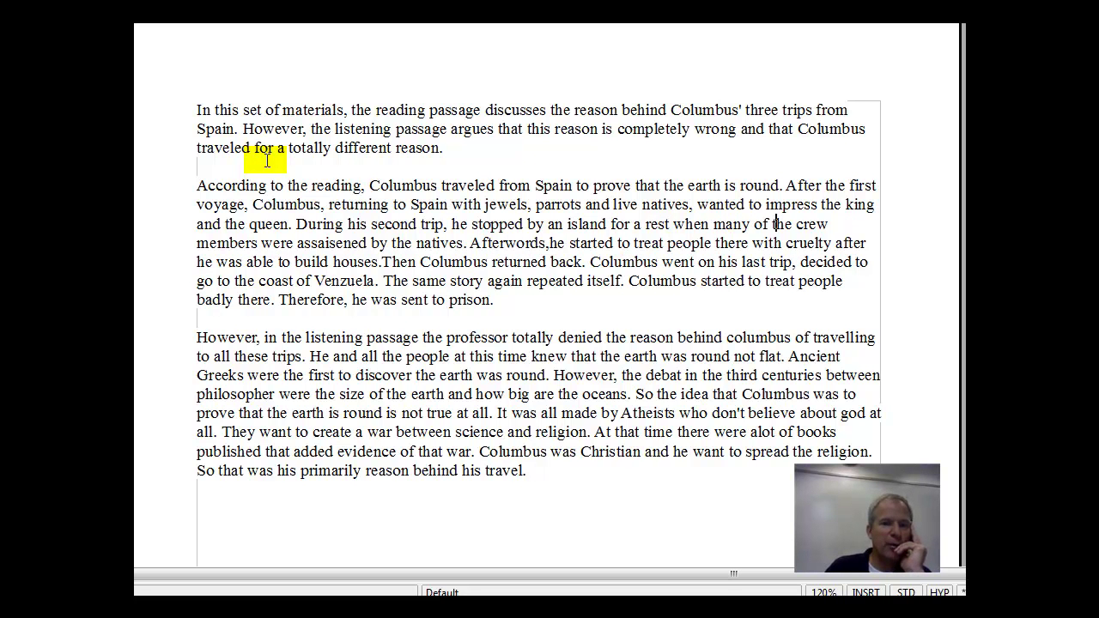
pyautogui.press('Down')
pyautogui.press('Home')
pyautogui.hotkey('ctrl', 'Right')
pyautogui.hotkey('ctrl', 'Right')
pyautogui.press('Right')
pyautogui.press('Right')
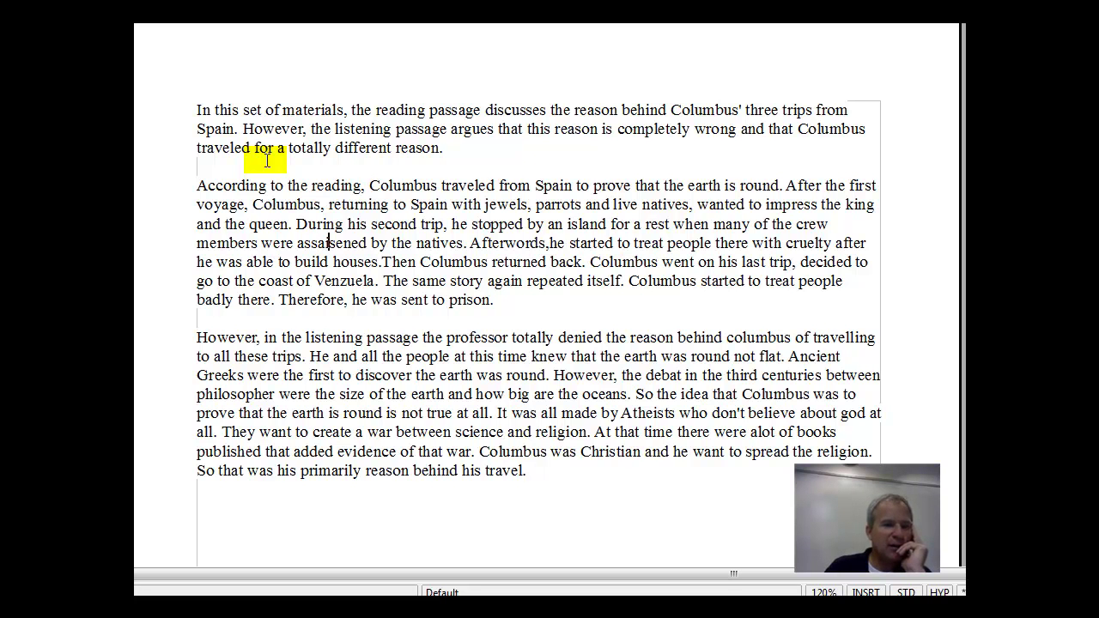
pyautogui.press('BackSpace')
pyautogui.press('BackSpace')
pyautogui.press('Delete')
pyautogui.press('Delete')
pyautogui.press('Delete')
pyautogui.press('Delete')
pyautogui.press('Delete')
pyautogui.press('Delete')
pyautogui.press('Delete')
pyautogui.press('Delete')
pyautogui.press('Delete')
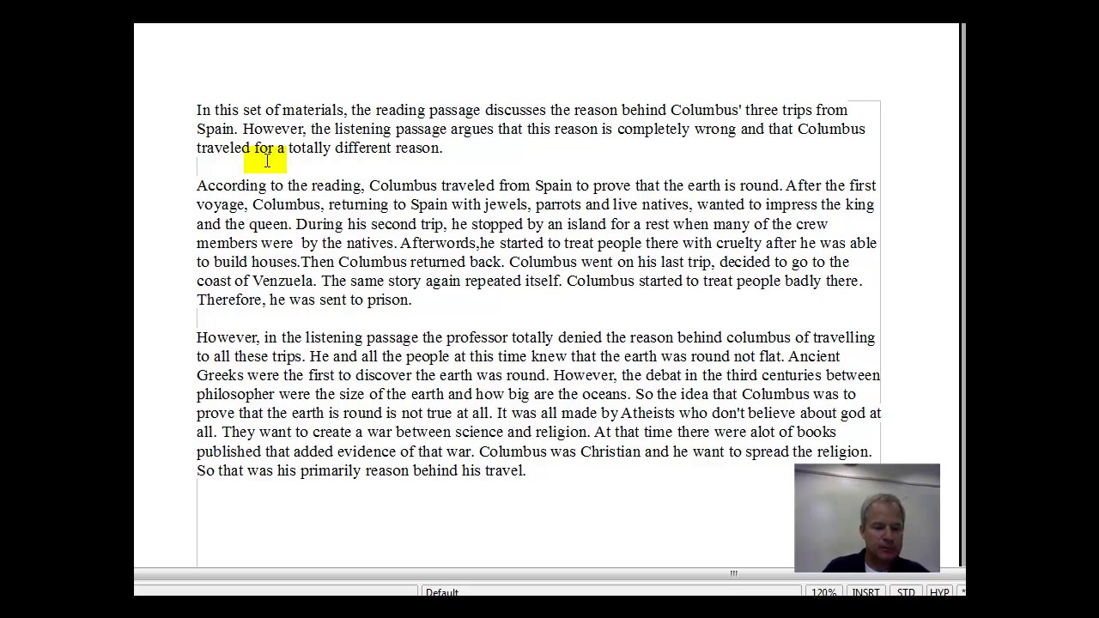
pyautogui.write('killed')
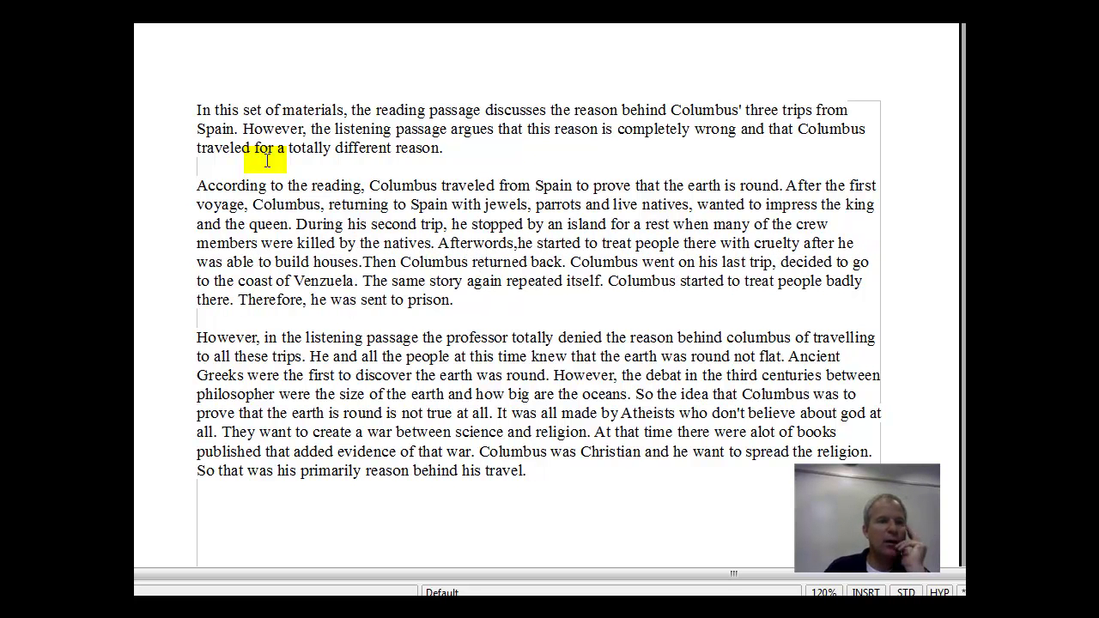
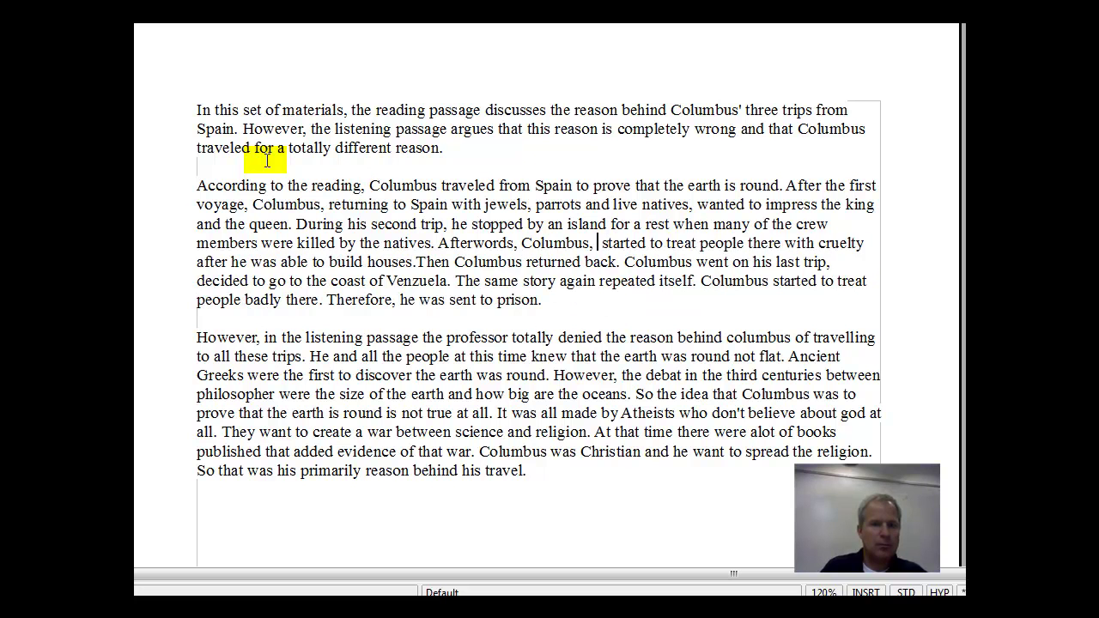
# Insert "the reading passage states," after "Afterwords, Columbus," and before "started to treat people".
pyautogui.write('ng pas')
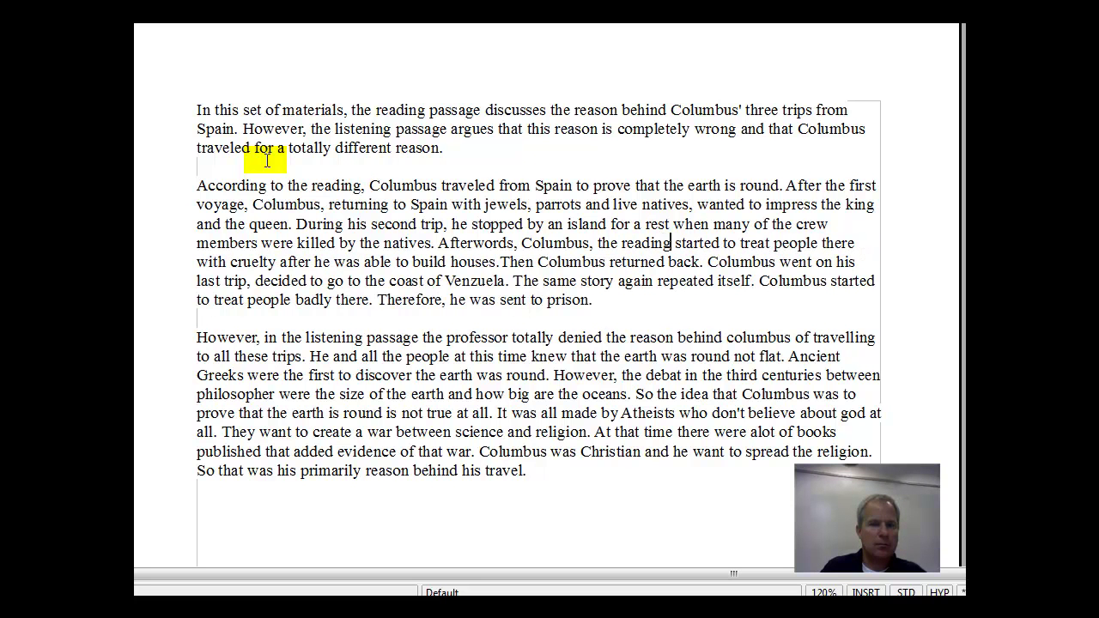
pyautogui.write('sage state')
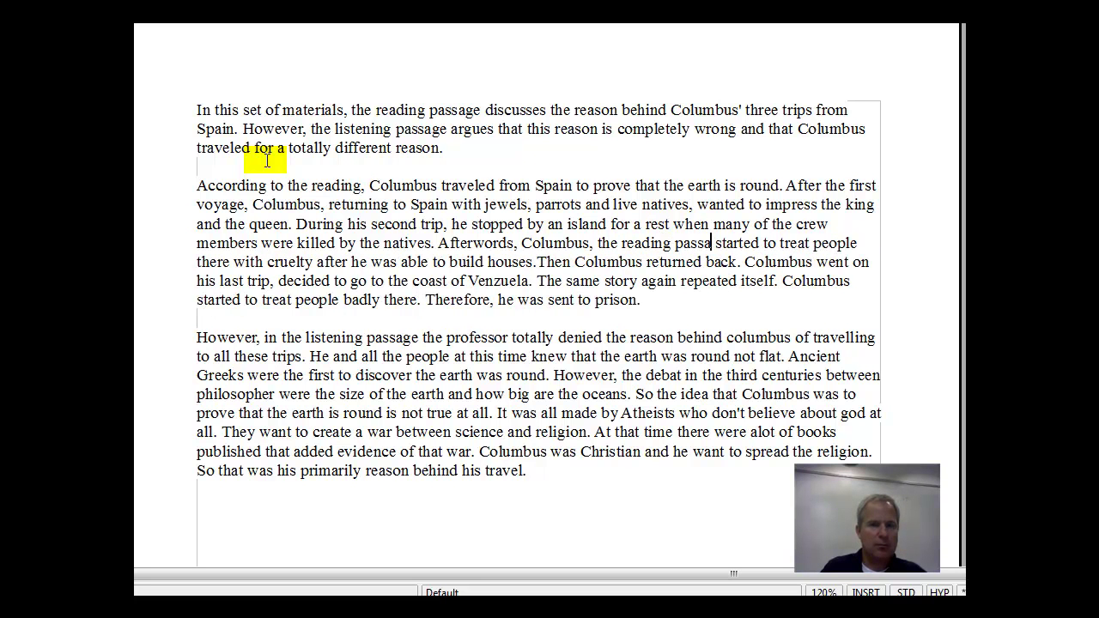
pyautogui.write('s,')
# Replace the period after "Then Columbus returned back" with "and then" to connect it to the sentence about the last trip.
pyautogui.click(267, 160)
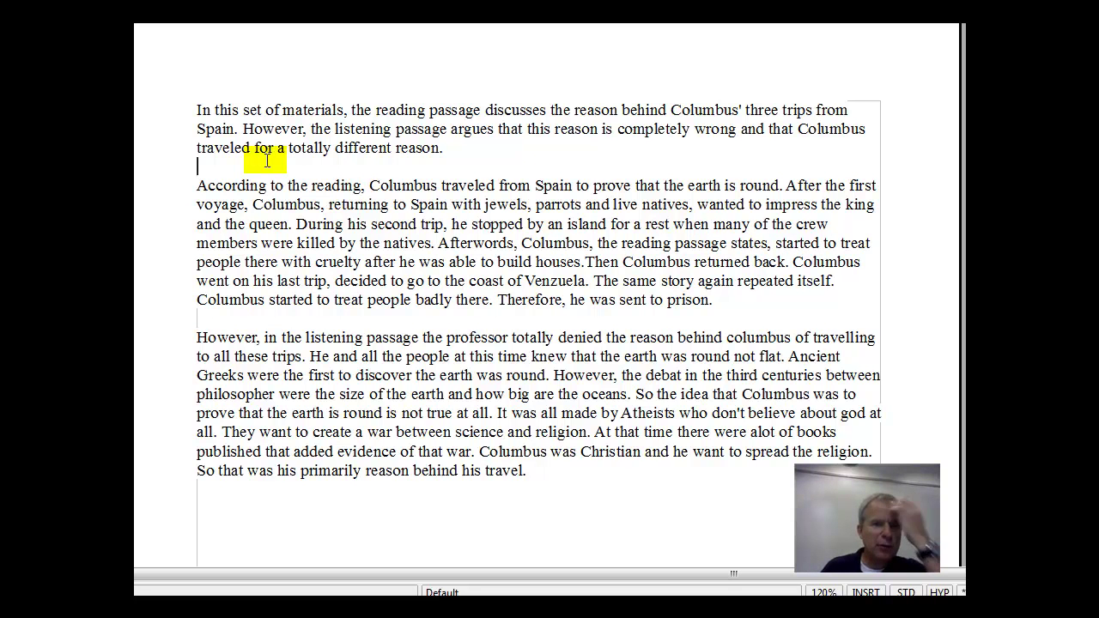
pyautogui.press('Down')
pyautogui.press('Down')
pyautogui.press('Down')
pyautogui.press('Down')
pyautogui.press('Right')
pyautogui.press('Right')
pyautogui.press('Right')
pyautogui.press('Right')
pyautogui.press('Right')
pyautogui.press('Right')
pyautogui.press('Right')
pyautogui.press('Right')
pyautogui.press('Right')
pyautogui.press('Right')
pyautogui.press('Right')
pyautogui.press('Right')
pyautogui.press('Right')
pyautogui.press('Right')
pyautogui.press('Right')
pyautogui.press('Right')
pyautogui.press('Right')
pyautogui.press('Right')
pyautogui.press('Right')
pyautogui.press('Right')
pyautogui.press('Right')
pyautogui.press('Right')
pyautogui.press('Right')
pyautogui.press('Right')
pyautogui.press('Right')
pyautogui.press('Right')
pyautogui.press('Right')
pyautogui.press('Right')
pyautogui.press('Right')
pyautogui.press('Right')
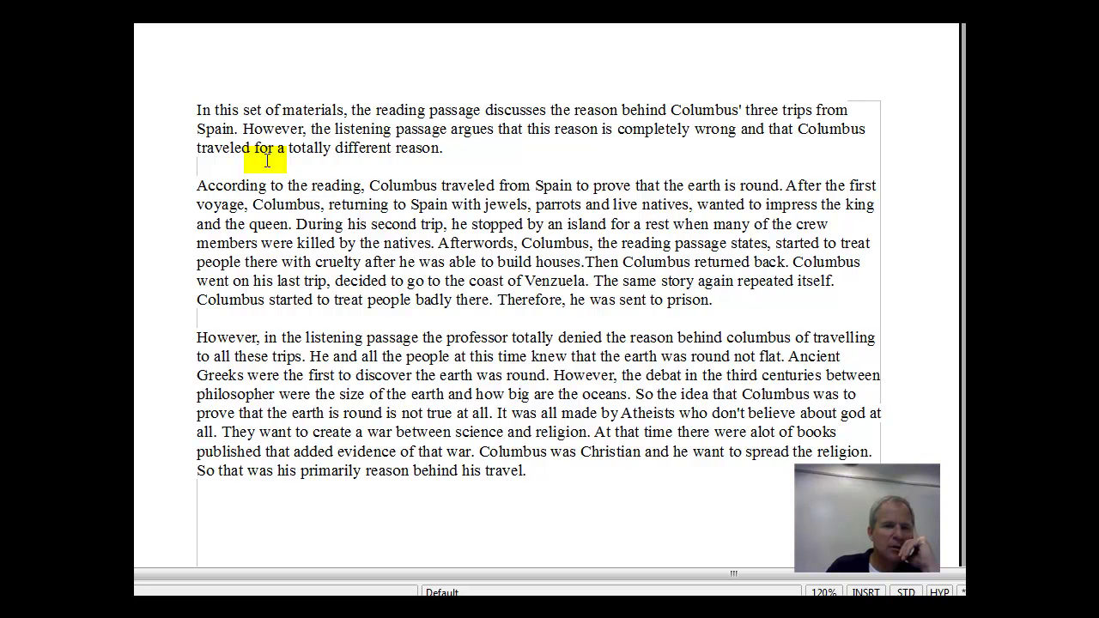
pyautogui.press('Right')
pyautogui.press('Right')
pyautogui.press('Right')
pyautogui.press('Right')
pyautogui.press('Right')
pyautogui.press('Right')
pyautogui.press('Right')
pyautogui.press('Right')
pyautogui.press('Right')
pyautogui.press('Right')
pyautogui.press('Right')
pyautogui.press('Right')
pyautogui.press('Right')
pyautogui.press('Right')
pyautogui.press('Right')
pyautogui.press('Right')
pyautogui.press('Right')
pyautogui.press('Right')
pyautogui.press('Right')
pyautogui.press('Right')
pyautogui.press('Right')
pyautogui.press('Right')
pyautogui.press('Right')
pyautogui.press('Right')
pyautogui.press('Right')
pyautogui.press('Right')
pyautogui.press('Right')
pyautogui.press('Right')
pyautogui.press('Right')
pyautogui.press('Right')
pyautogui.press('Right')
pyautogui.press('Right')
pyautogui.press('Right')
pyautogui.press('Right')
pyautogui.press('Right')
pyautogui.press('Right')
pyautogui.press('Right')
pyautogui.press('Right')
pyautogui.press('Right')
pyautogui.press('Right')
pyautogui.press('Right')
pyautogui.press('Right')
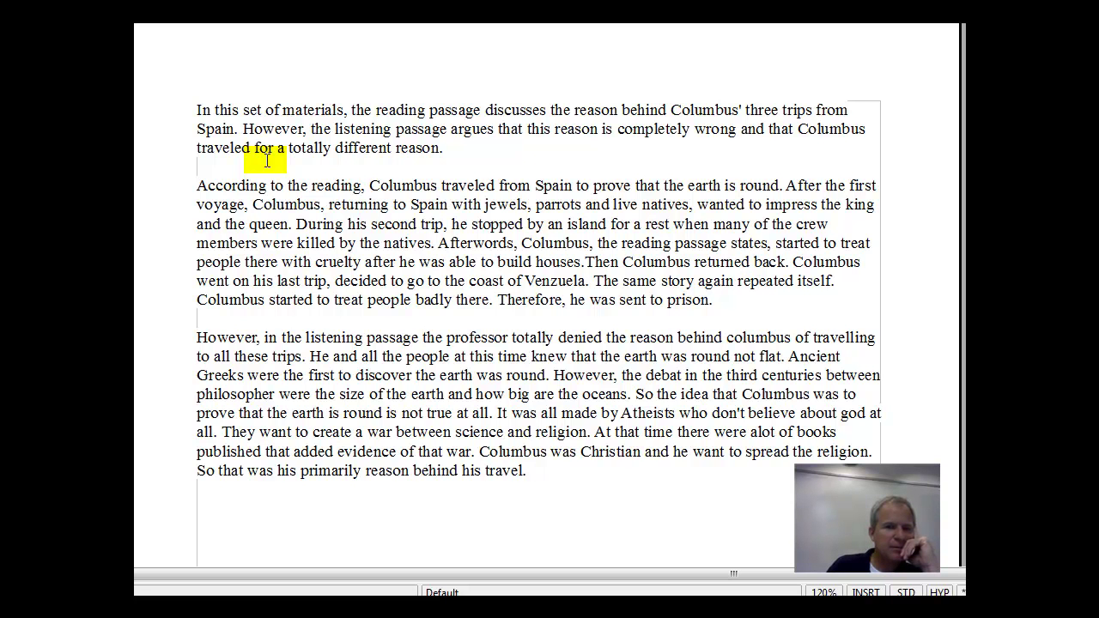
pyautogui.press('Right')
pyautogui.press('Right')
pyautogui.press('Right')
pyautogui.press('Right')
pyautogui.press('Right')
pyautogui.press('Left')
pyautogui.write('and')
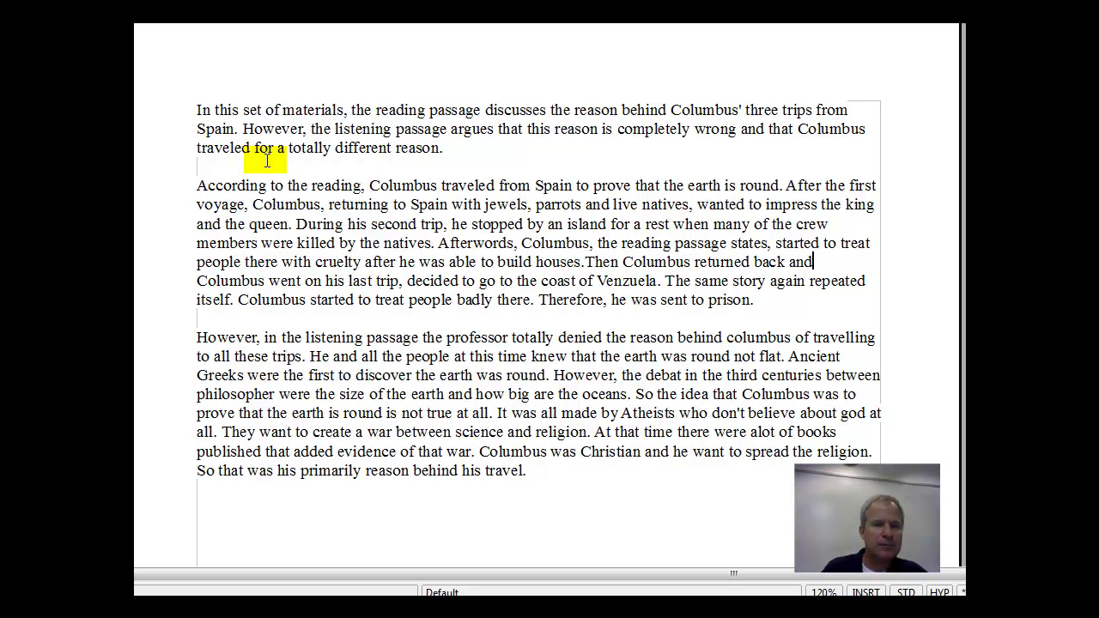
pyautogui.write(' then')
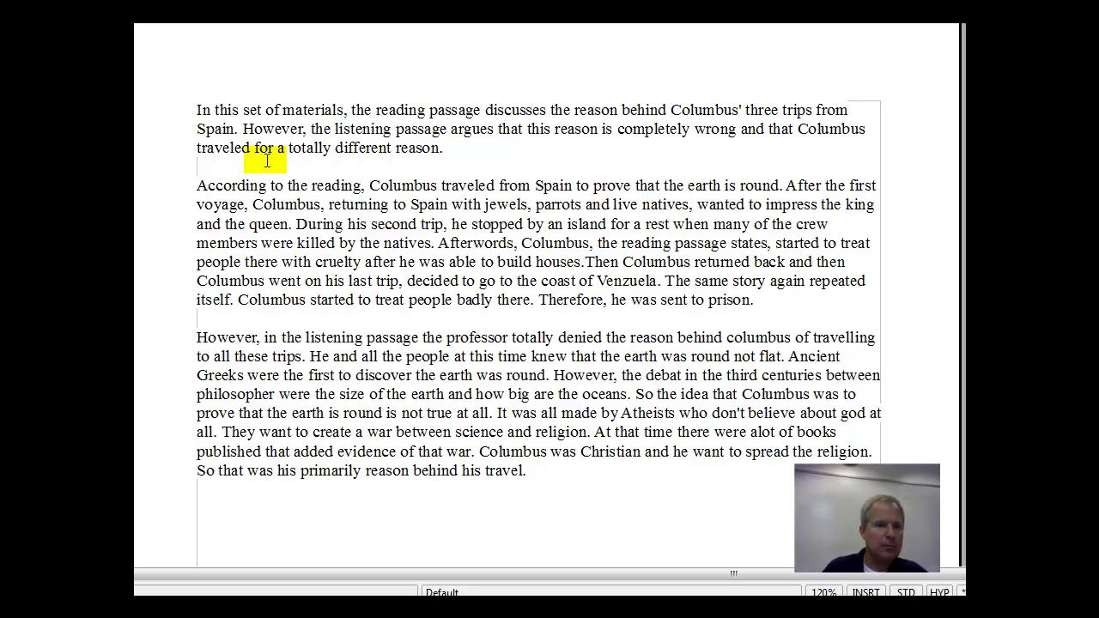
# Delete the repeated "Columbus" before "went on his last trip".
pyautogui.press('Delete')
pyautogui.press('Delete')
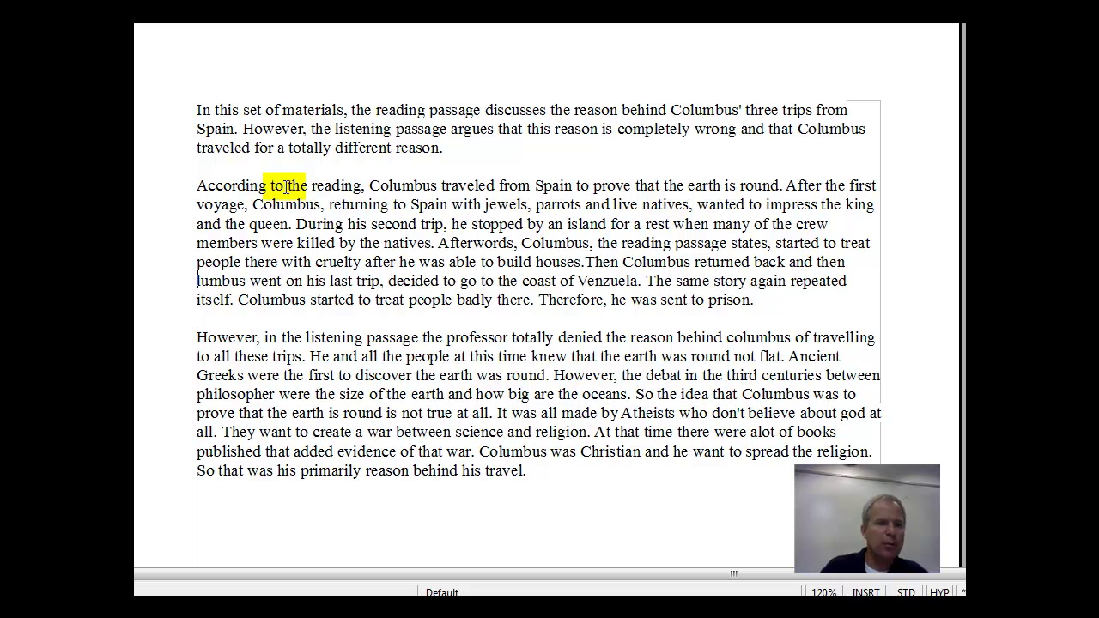
pyautogui.press('Delete')
pyautogui.press('Delete')
pyautogui.press('Delete')
pyautogui.press('Delete')
pyautogui.press('Delete')
pyautogui.press('Delete')
pyautogui.press('Delete')
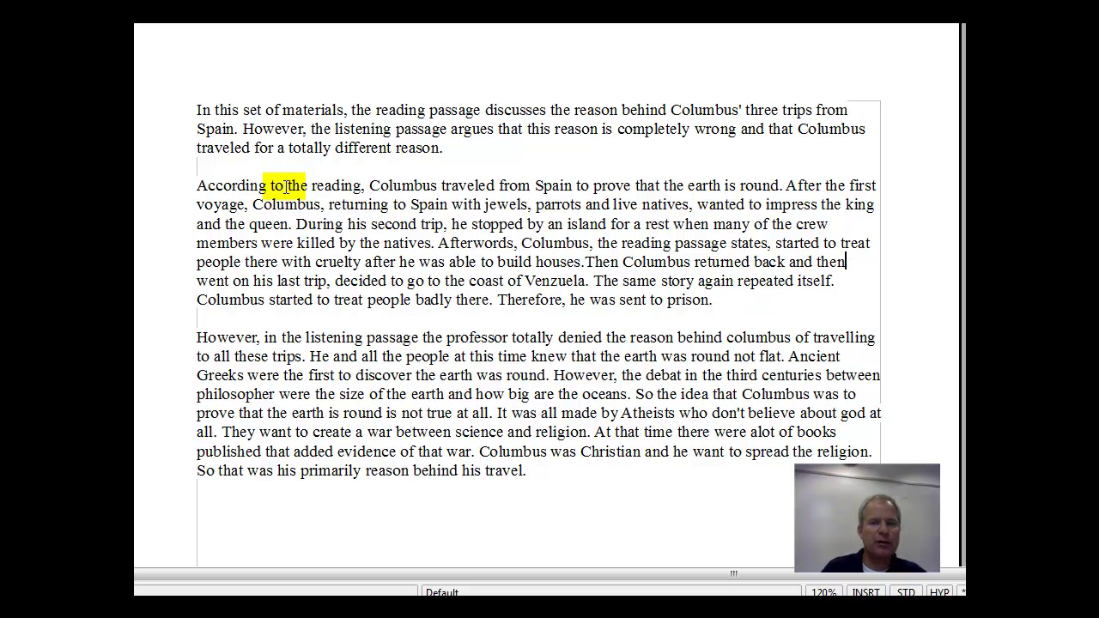
# Insert the missing space between "houses." and "Then Columbus" in the second paragraph.
pyautogui.press('Left')
pyautogui.press('Left')
pyautogui.press('Left')
pyautogui.press('Left')
pyautogui.press('Left')
pyautogui.press('Left')
pyautogui.press('Left')
pyautogui.press('Left')
pyautogui.press('Left')
pyautogui.press('Left')
pyautogui.press('Left')
pyautogui.press('Left')
pyautogui.press('Left')
pyautogui.press('Left')
pyautogui.press('Left')
pyautogui.press('Left')
pyautogui.press('Left')
pyautogui.press('Left')
pyautogui.press('Left')
pyautogui.press('Left')
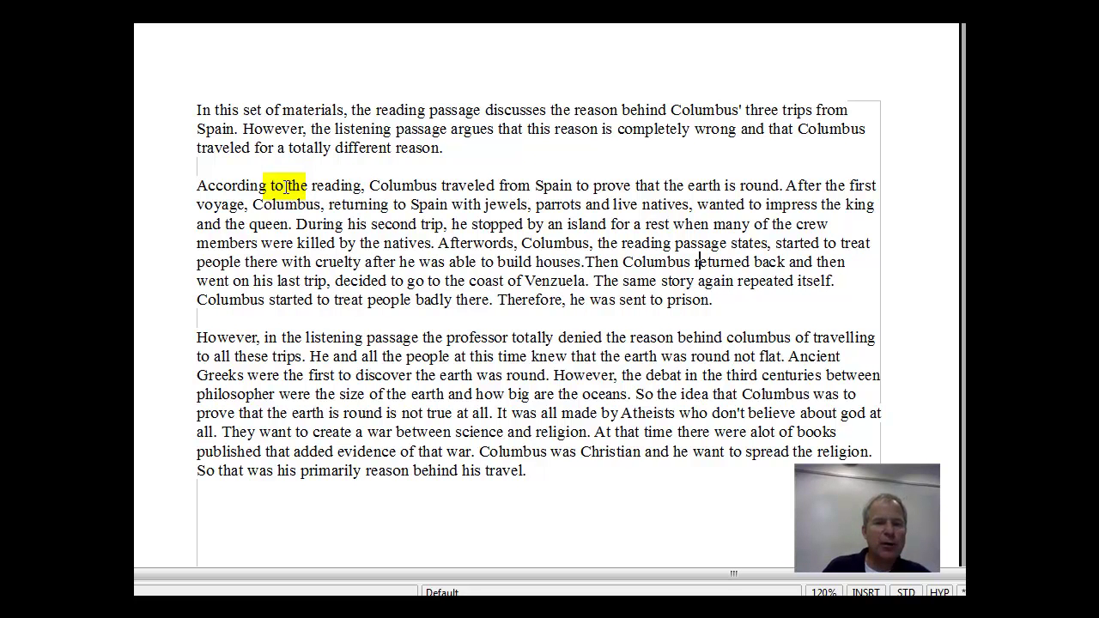
# Delete the word "then" after "returned back and" in the sentence about the last trip.
pyautogui.press('Right')
pyautogui.press('Right')
pyautogui.press('Right')
pyautogui.press('Right')
pyautogui.press('Right')
pyautogui.press('Right')
pyautogui.press('Right')
pyautogui.press('Right')
pyautogui.press('Right')
pyautogui.press('Right')
pyautogui.press('Right')
pyautogui.press('Right')
pyautogui.press('Right')
pyautogui.press('Right')
pyautogui.press('Right')
pyautogui.press('Right')
pyautogui.press('Right')
pyautogui.press('Right')
pyautogui.press('Right')
pyautogui.press('Right')
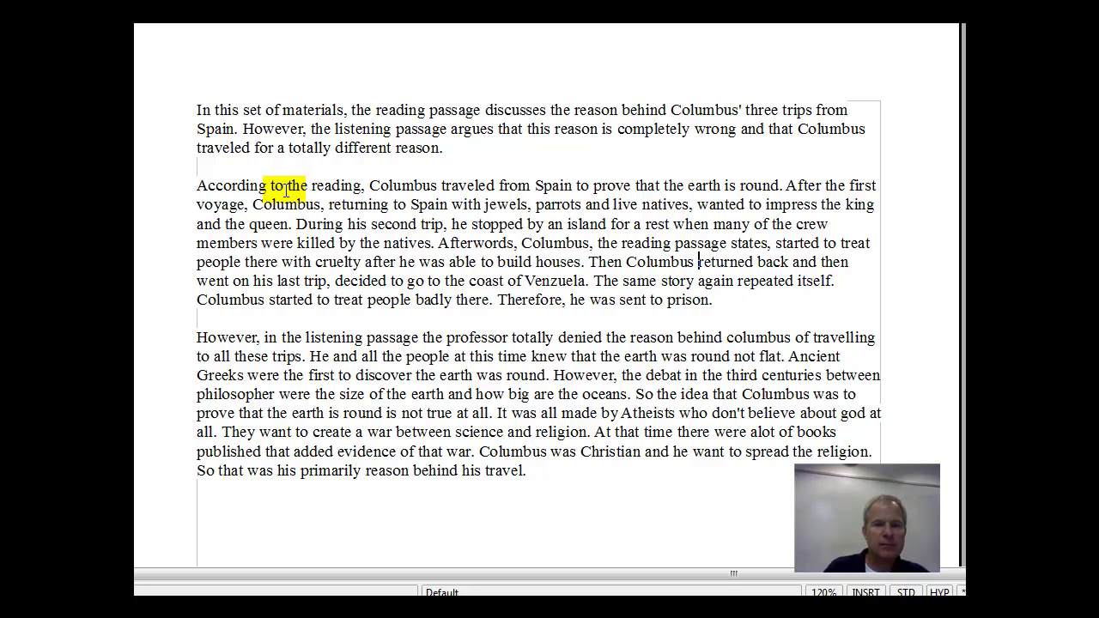
pyautogui.press('Delete')
pyautogui.press('Delete')
pyautogui.press('Delete')
pyautogui.press('Delete')
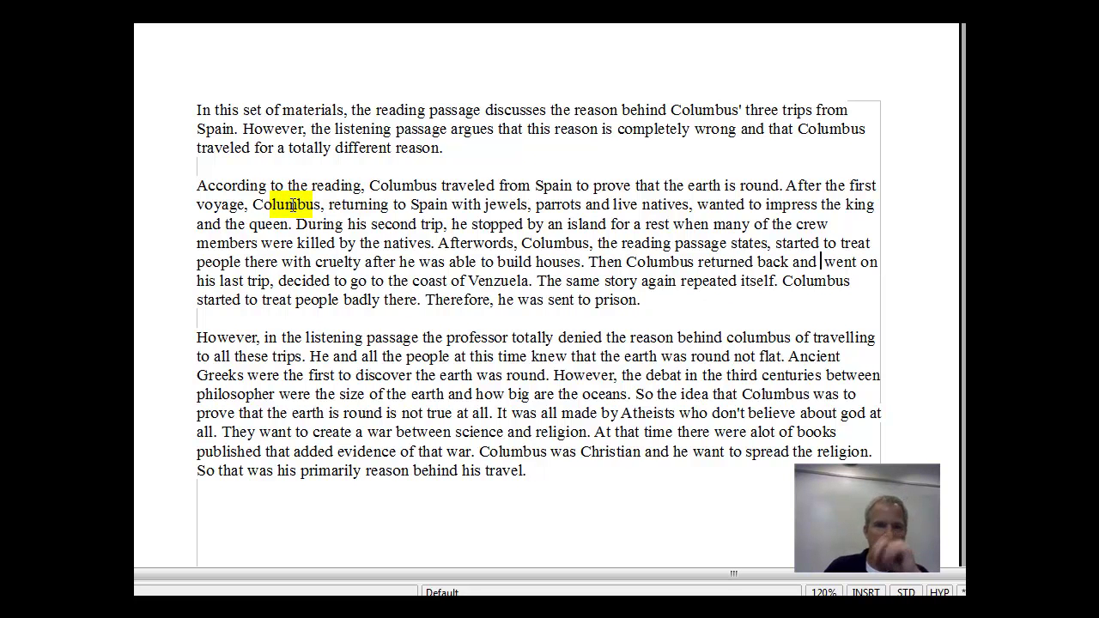
# Examine the verbs "returned" and "decided" in the sentence about Columbus' last trip.
pyautogui.press('Right')
pyautogui.press('Right')
pyautogui.press('Right')
pyautogui.press('Right')
pyautogui.press('Right')
pyautogui.press('Right')
pyautogui.press('Right')
pyautogui.press('Right')
pyautogui.press('Right')
pyautogui.press('Right')
pyautogui.press('Right')
pyautogui.press('Right')
pyautogui.press('Right')
pyautogui.press('Right')
pyautogui.press('Right')
pyautogui.press('Right')
pyautogui.press('Right')
pyautogui.press('Right')
pyautogui.press('Right')
pyautogui.press('Right')
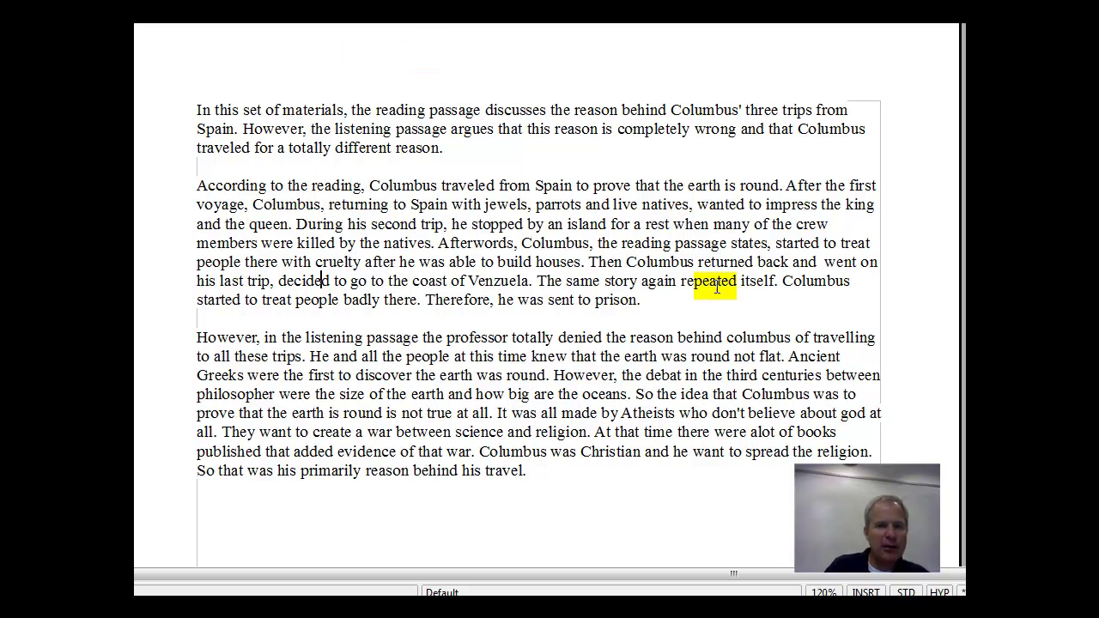
pyautogui.click(704, 262)
pyautogui.moveTo(703, 262); pyautogui.dragTo(753, 262)
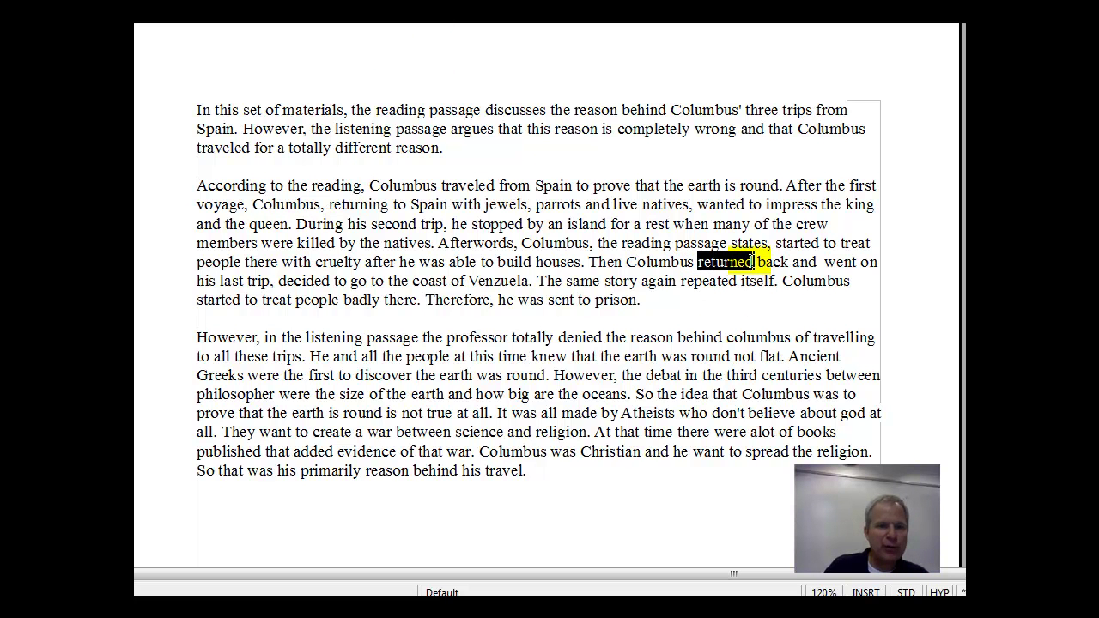
pyautogui.moveTo(279, 281); pyautogui.dragTo(332, 282)
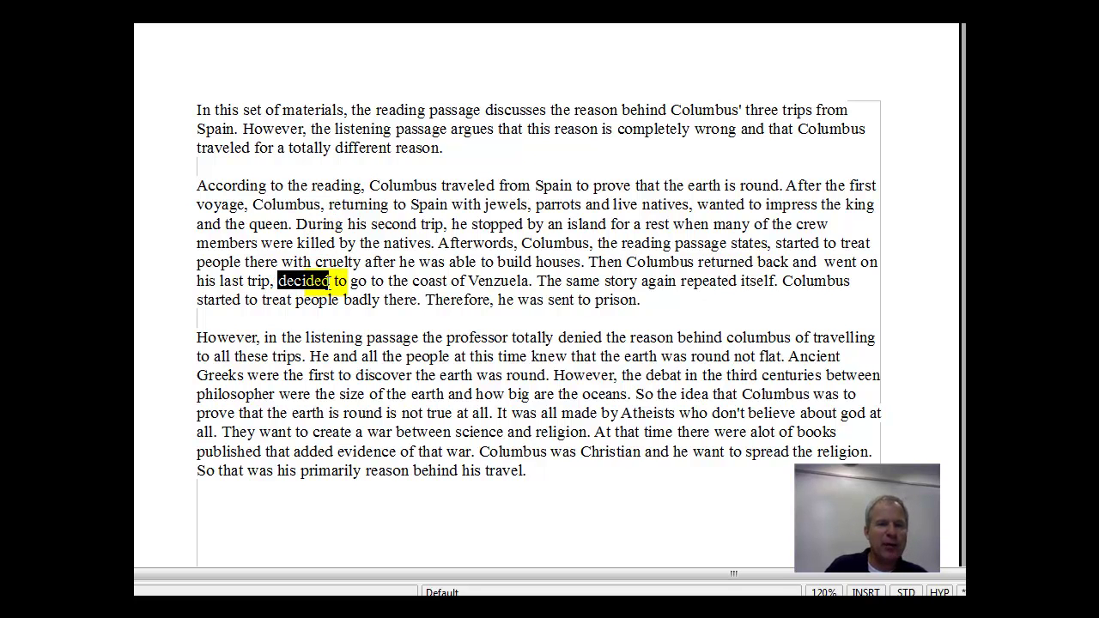
pyautogui.click(280, 291)
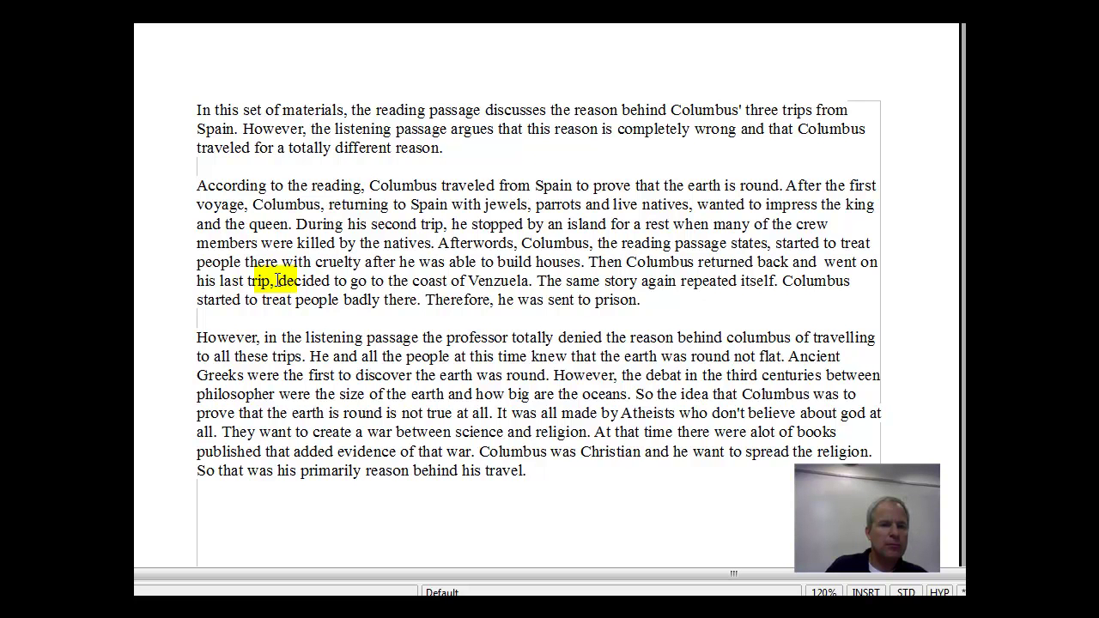
# Copy the phrase "decided to go to the coast of Venzuela" and remove it together with the comma after "his last trip".
pyautogui.moveTo(277, 281); pyautogui.dragTo(530, 281)
pyautogui.hotkey('ctrl', 'c')
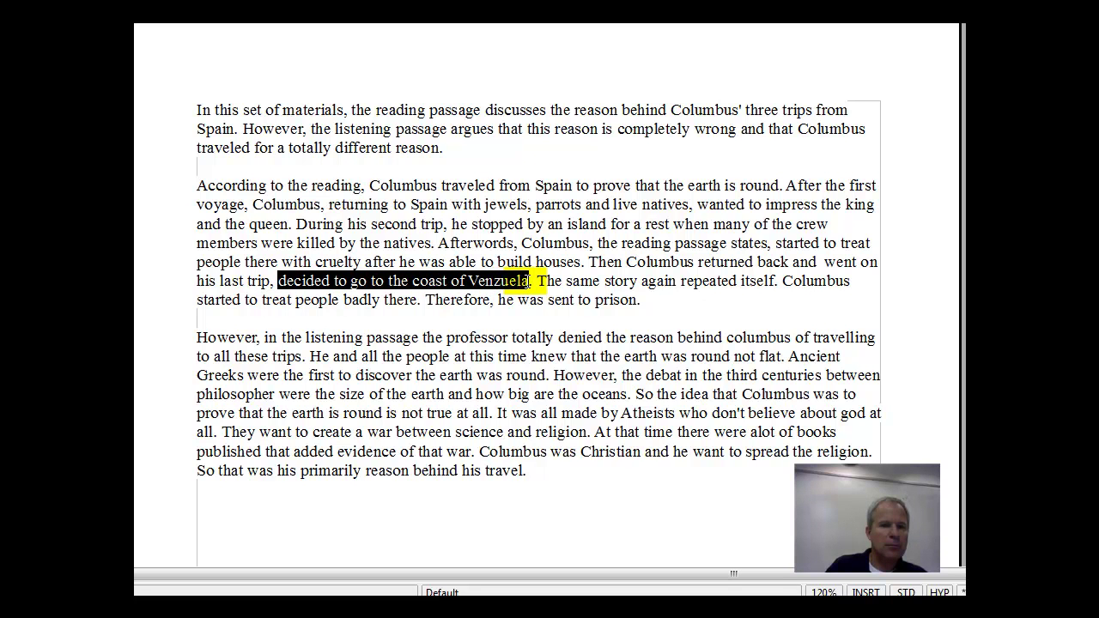
pyautogui.press('Delete')
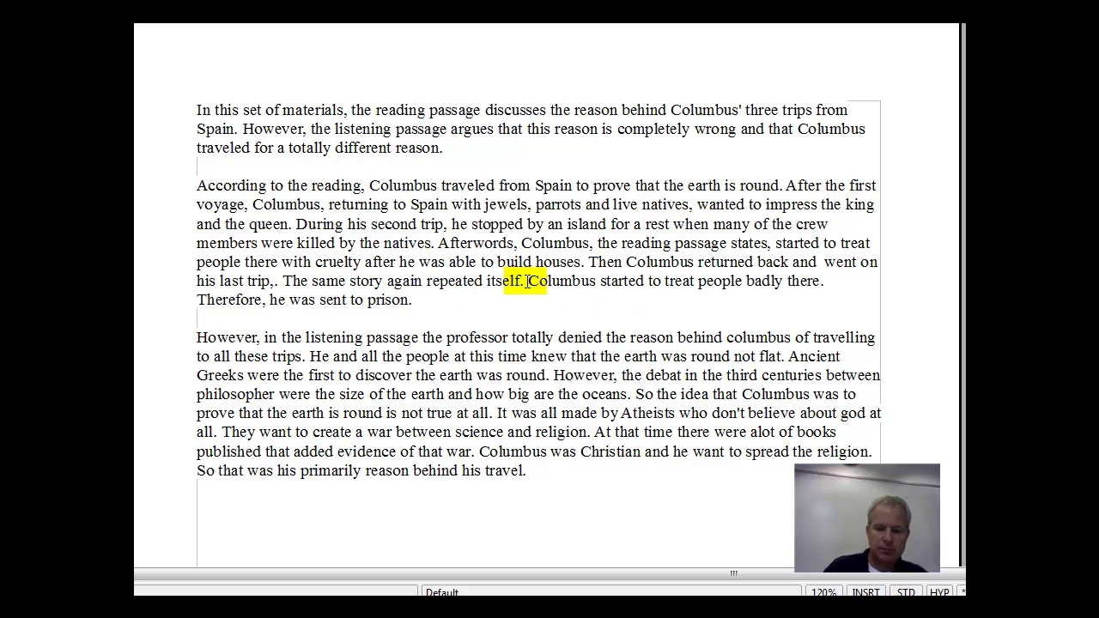
pyautogui.press('BackSpace')
# Paste the copied phrase about Venzuela between "returned back and" and "went on his last trip".
pyautogui.press('Left')
pyautogui.press('Left')
pyautogui.press('Home')
pyautogui.press('End')
pyautogui.press('Up')
pyautogui.press('Left')
pyautogui.press('Left')
pyautogui.press('Left')
pyautogui.press('Right')
pyautogui.press('Right')
pyautogui.press('Right')
pyautogui.press('Right')
pyautogui.press('Right')
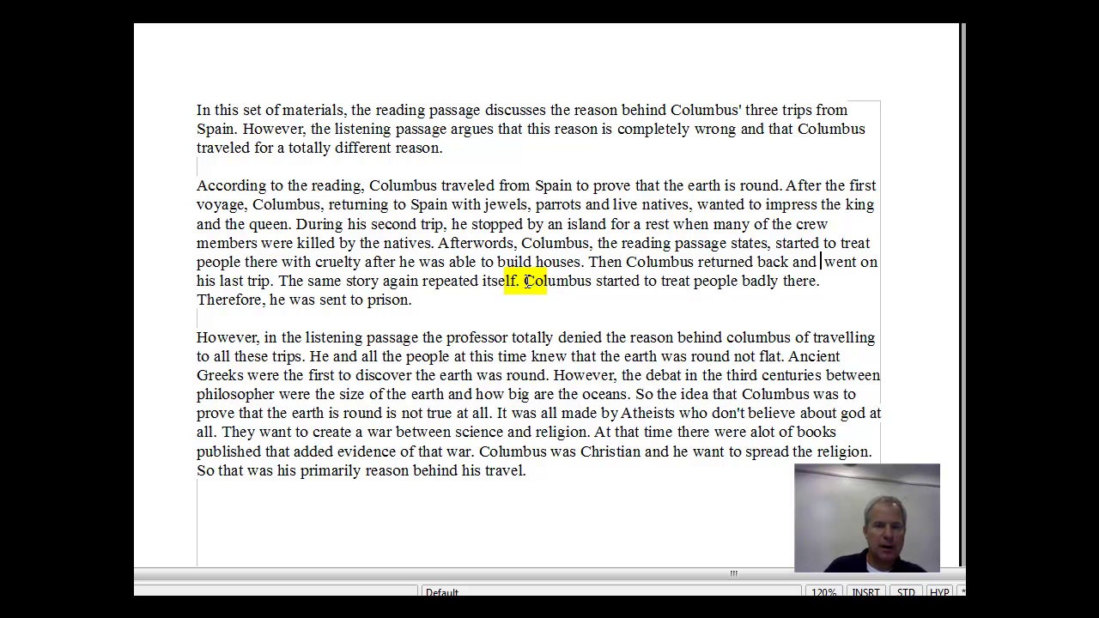
pyautogui.hotkey('ctrl', 'v')
# Change "decided" to "deciding" in the pasted phrase about the coast of Venzuela.
pyautogui.hotkey('ctrl', 'Left')
pyautogui.hotkey('ctrl', 'Left')
pyautogui.hotkey('ctrl', 'Left')
pyautogui.hotkey('ctrl', 'Left')
pyautogui.hotkey('ctrl', 'Left')
pyautogui.hotkey('ctrl', 'Left')
pyautogui.hotkey('ctrl', 'Left')
pyautogui.hotkey('ctrl', 'Left')
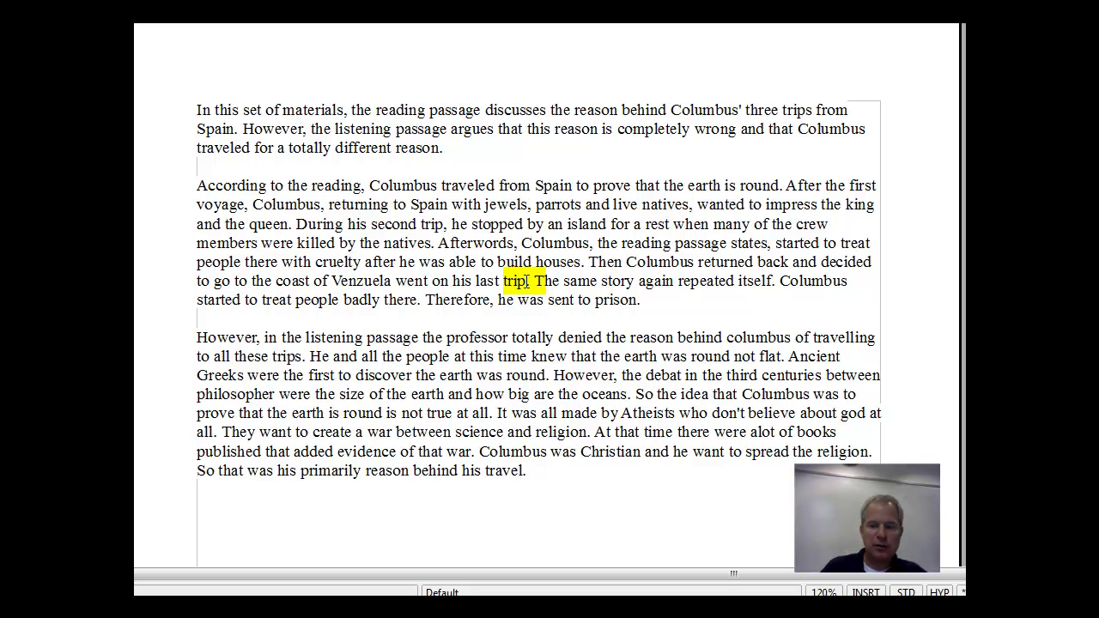
pyautogui.press('BackSpace')
pyautogui.press('BackSpace')
pyautogui.write('ing')
# Add a comma after "returned back" and another after the "and" preceding "deciding".
pyautogui.press('Left')
pyautogui.press('Left')
pyautogui.press('Left')
pyautogui.press('Left')
pyautogui.press('Left')
pyautogui.press('Left')
pyautogui.press('Left')
pyautogui.press('Left')
pyautogui.press('Left')
pyautogui.press('Left')
pyautogui.press('Left')
pyautogui.press('Left')
pyautogui.press('Left')
pyautogui.press('Left')
pyautogui.press('Left')
pyautogui.press('Left')
pyautogui.press('Right')
pyautogui.press('Right')
pyautogui.press('Right')
pyautogui.write(',')
pyautogui.press('Right')
pyautogui.press('Right')
pyautogui.press('Right')
pyautogui.press('Right')
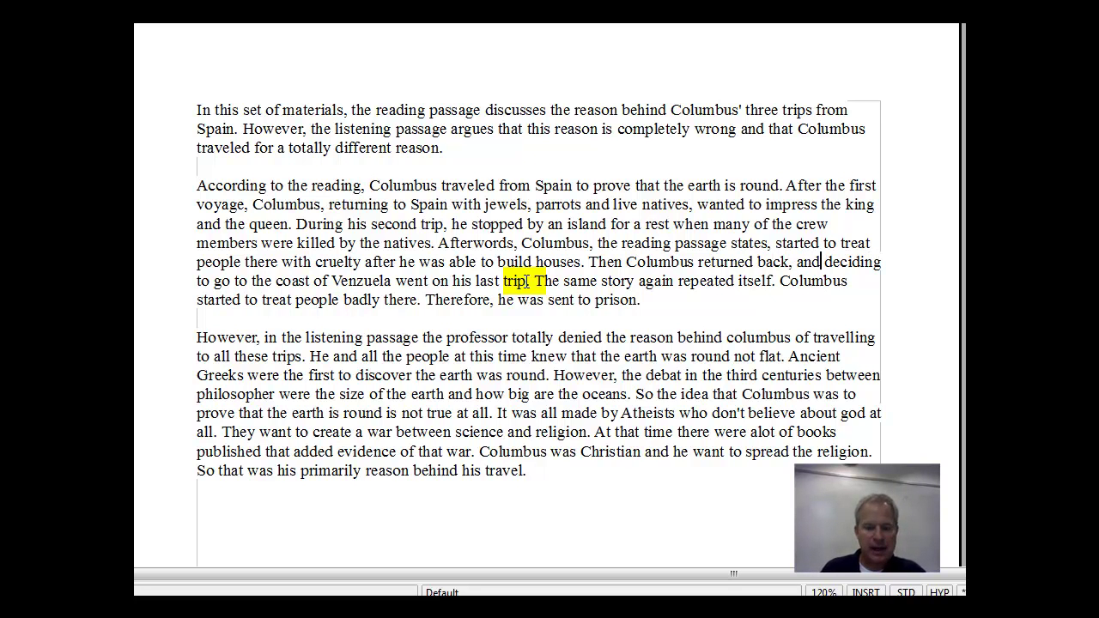
pyautogui.write(',')
# Insert a comma and "he" after "the coast of Venzuela", before "went on his last trip".
pyautogui.press('Right')
pyautogui.press('Right')
pyautogui.press('Right')
pyautogui.press('Right')
pyautogui.press('Right')
pyautogui.press('Right')
pyautogui.press('Right')
pyautogui.press('Right')
pyautogui.press('Right')
pyautogui.press('Right')
pyautogui.press('Right')
pyautogui.press('Right')
pyautogui.press('Right')
pyautogui.press('Right')
pyautogui.press('Right')
pyautogui.press('Right')
pyautogui.press('Right')
pyautogui.press('Right')
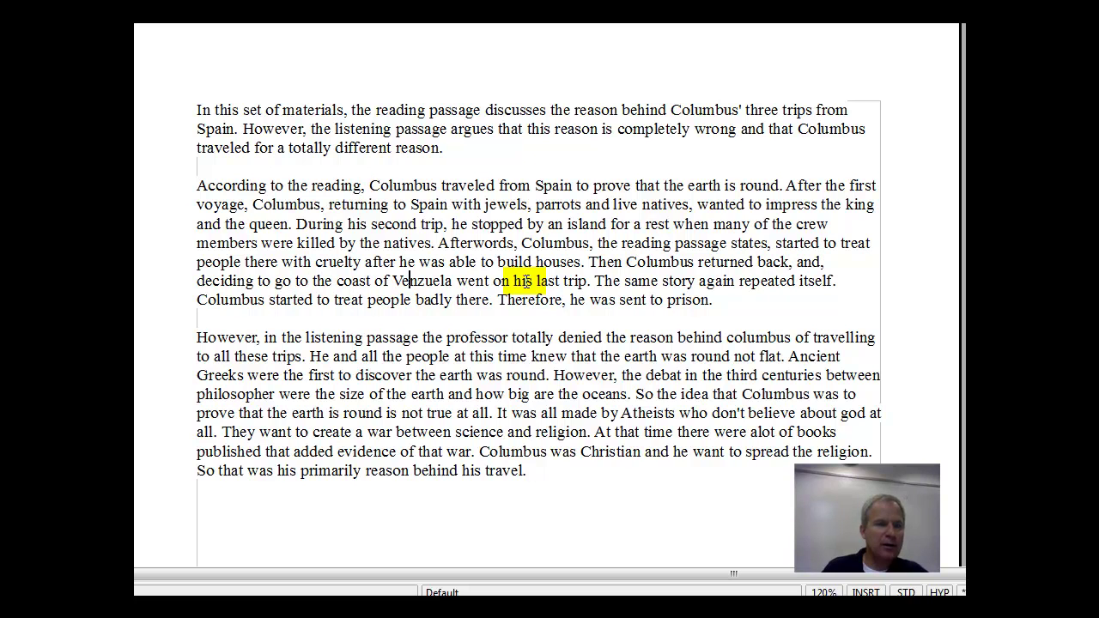
pyautogui.press('Right')
pyautogui.press('Right')
pyautogui.press('Right')
pyautogui.press('Right')
pyautogui.press('Right')
pyautogui.press('Right')
pyautogui.press('Right')
pyautogui.press('Right')
pyautogui.press('Right')
pyautogui.press('Right')
pyautogui.press('Right')
pyautogui.press('Right')
pyautogui.press('Right')
pyautogui.press('Right')
pyautogui.press('Right')
pyautogui.press('Right')
pyautogui.press('Right')
pyautogui.press('Right')
pyautogui.press('Right')
pyautogui.press('Right')
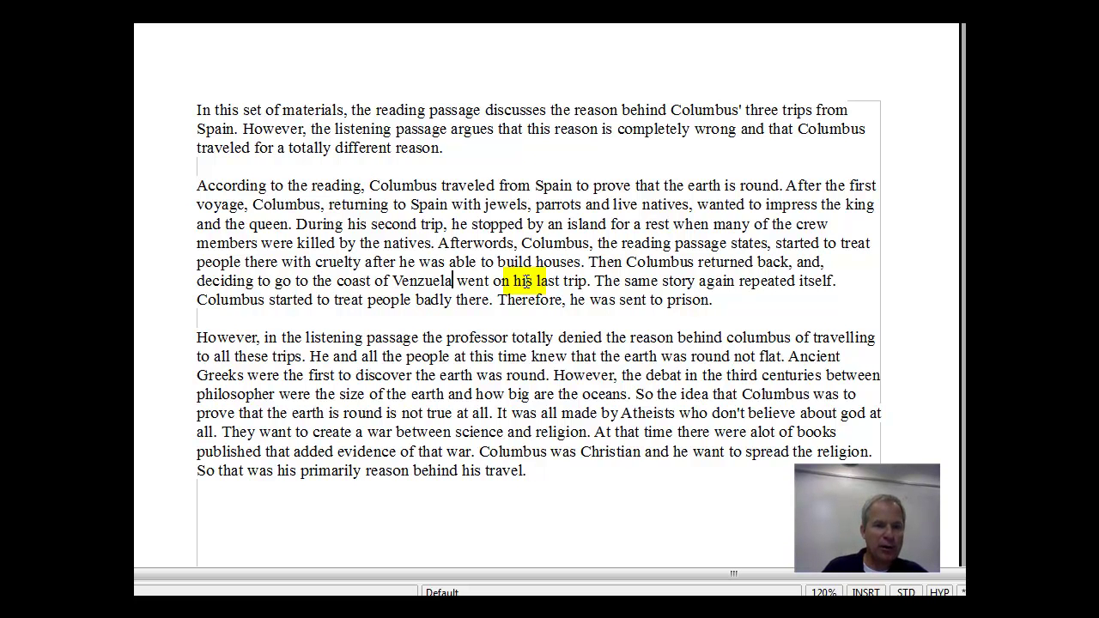
pyautogui.write(', he')
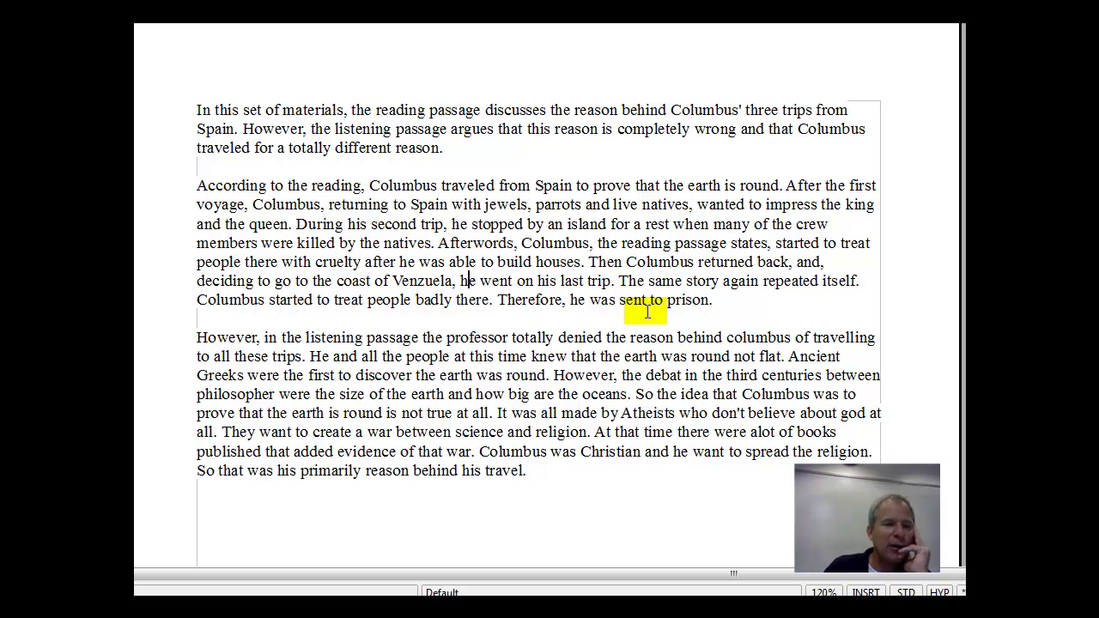
# Remove the word "again" from the sentence "The same story again repeated itself".
pyautogui.hotkey('ctrl', 'Left')
pyautogui.hotkey('ctrl', 'Left')
pyautogui.hotkey('ctrl', 'Left')
pyautogui.hotkey('ctrl', 'Right')
pyautogui.hotkey('ctrl', 'Right')
pyautogui.hotkey('ctrl', 'Right')
pyautogui.hotkey('ctrl', 'Right')
pyautogui.hotkey('ctrl', 'Right')
pyautogui.hotkey('ctrl', 'Right')
pyautogui.hotkey('ctrl', 'Right')
pyautogui.hotkey('ctrl', 'Right')
pyautogui.hotkey('ctrl', 'Right')
pyautogui.hotkey('ctrl', 'Right')
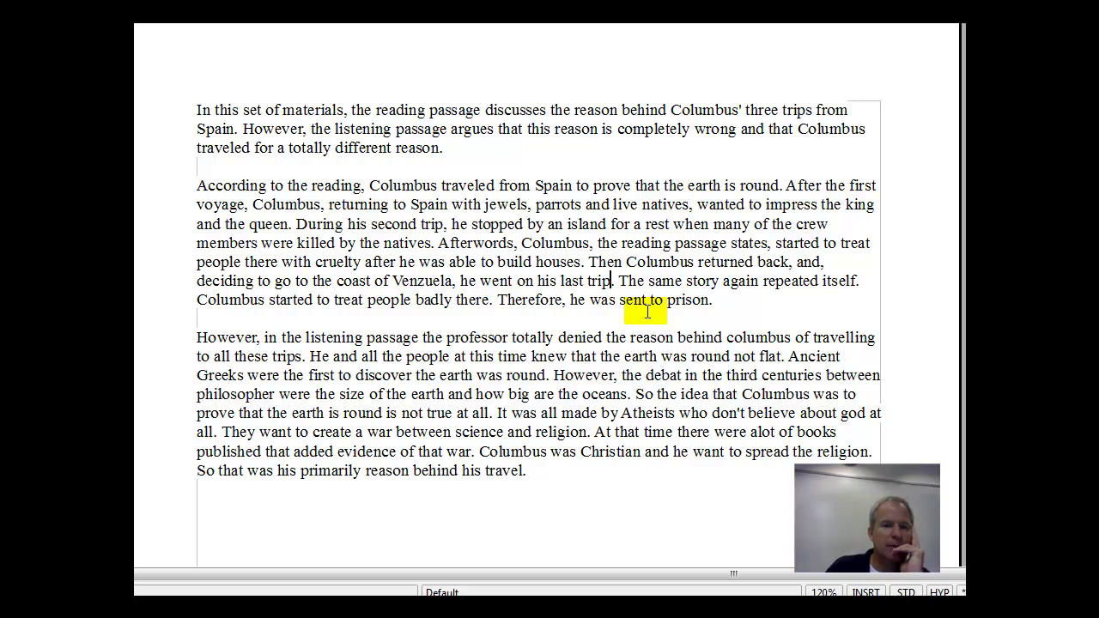
pyautogui.hotkey('ctrl', 'Right')
pyautogui.hotkey('ctrl', 'Right')
pyautogui.hotkey('ctrl', 'Right')
pyautogui.hotkey('ctrl', 'Right')
pyautogui.hotkey('ctrl', 'Right')
pyautogui.hotkey('ctrl', 'Right')
pyautogui.press('Left')
pyautogui.press('Left')
pyautogui.hotkey('ctrl', 'Left')
pyautogui.hotkey('ctrl', 'Left')
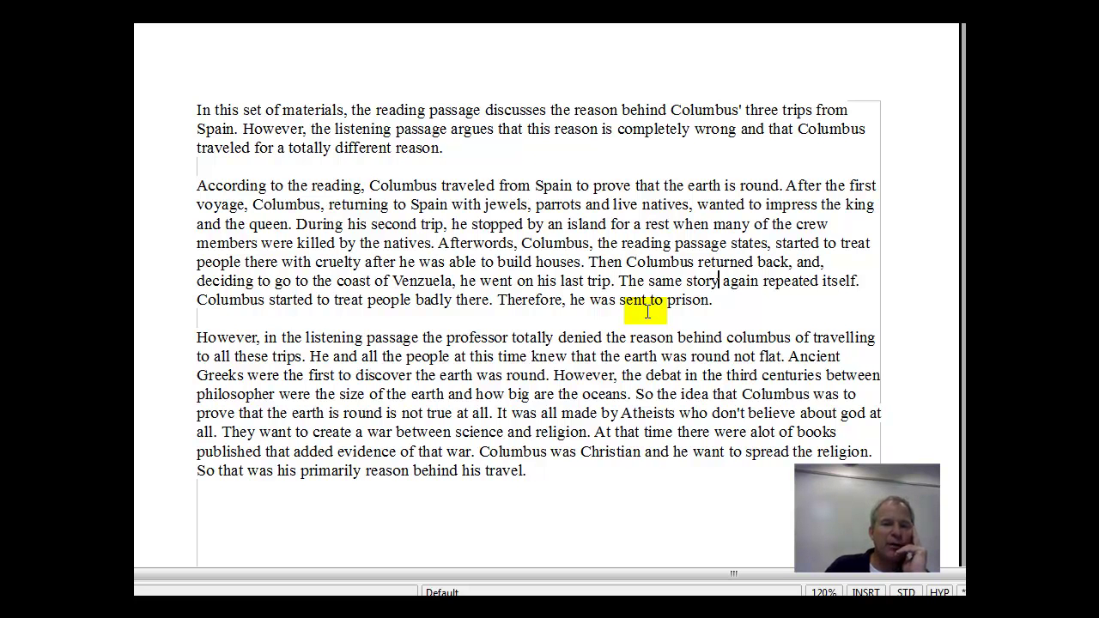
pyautogui.press('Delete')
pyautogui.press('Delete')
pyautogui.press('Delete')
pyautogui.press('Delete')
pyautogui.press('Delete')
pyautogui.press('Delete')
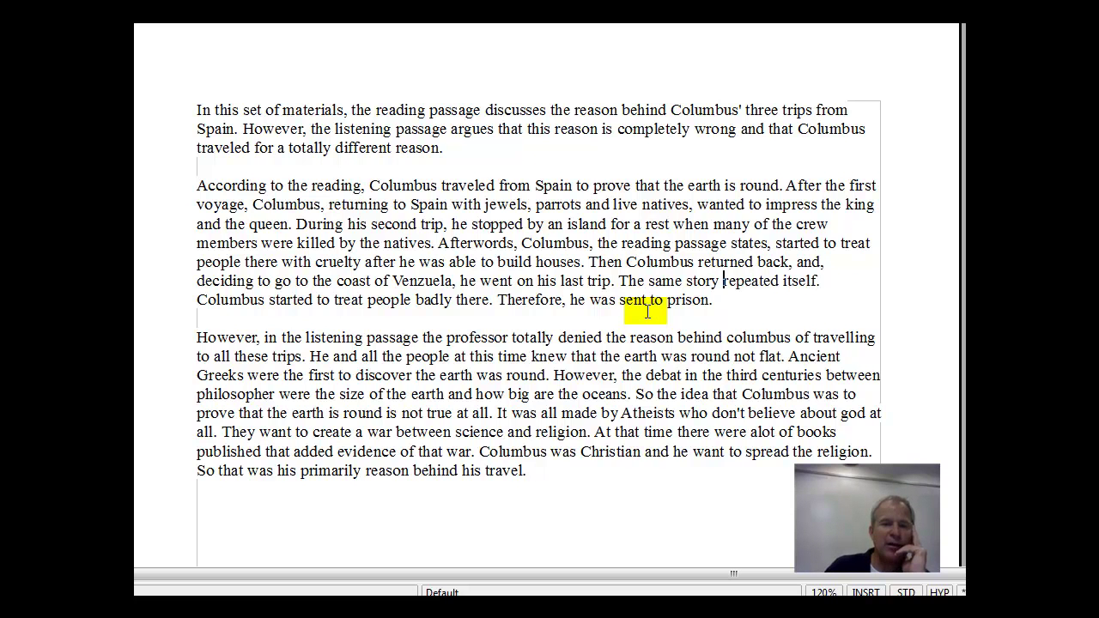
# Join the sentences after "his last trip" by replacing the period with "where" and lowercasing "the" before "same story".
pyautogui.press('End')
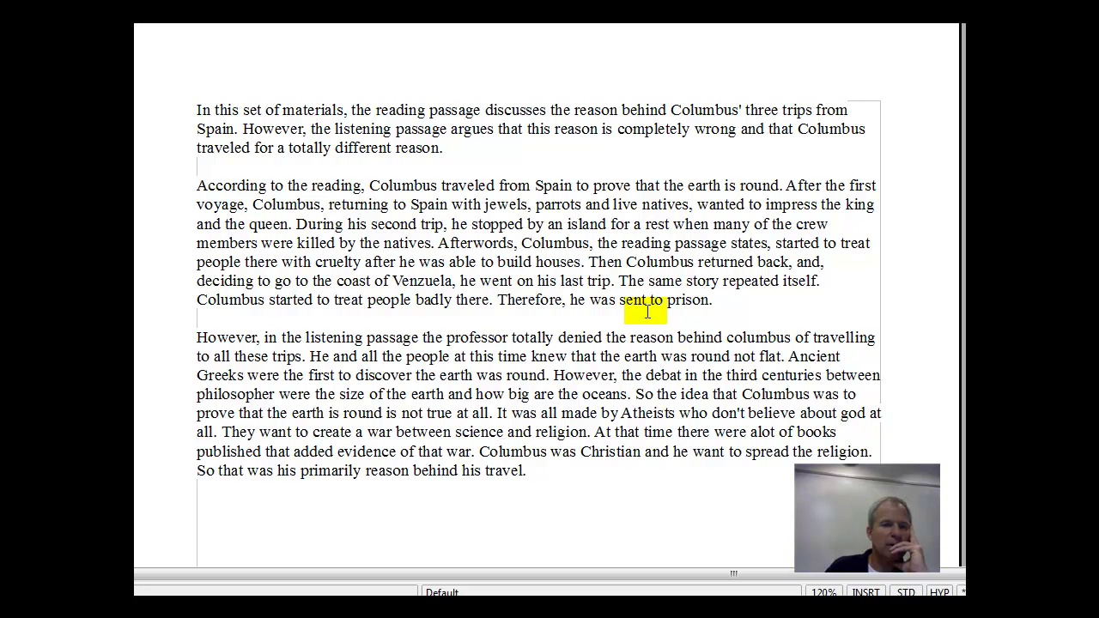
pyautogui.press('Left')
pyautogui.hotkey('ctrl', 'Left')
pyautogui.press('Left')
pyautogui.press('Left')
pyautogui.press('Left')
pyautogui.press('Left')
pyautogui.press('Left')
pyautogui.press('Left')
pyautogui.press('Left')
pyautogui.press('Left')
pyautogui.press('Left')
pyautogui.press('Left')
pyautogui.press('Left')
pyautogui.press('Left')
pyautogui.press('Left')
pyautogui.press('Left')
pyautogui.press('Left')
pyautogui.press('Left')
pyautogui.press('Left')
pyautogui.press('Left')
pyautogui.press('Left')
pyautogui.press('Left')
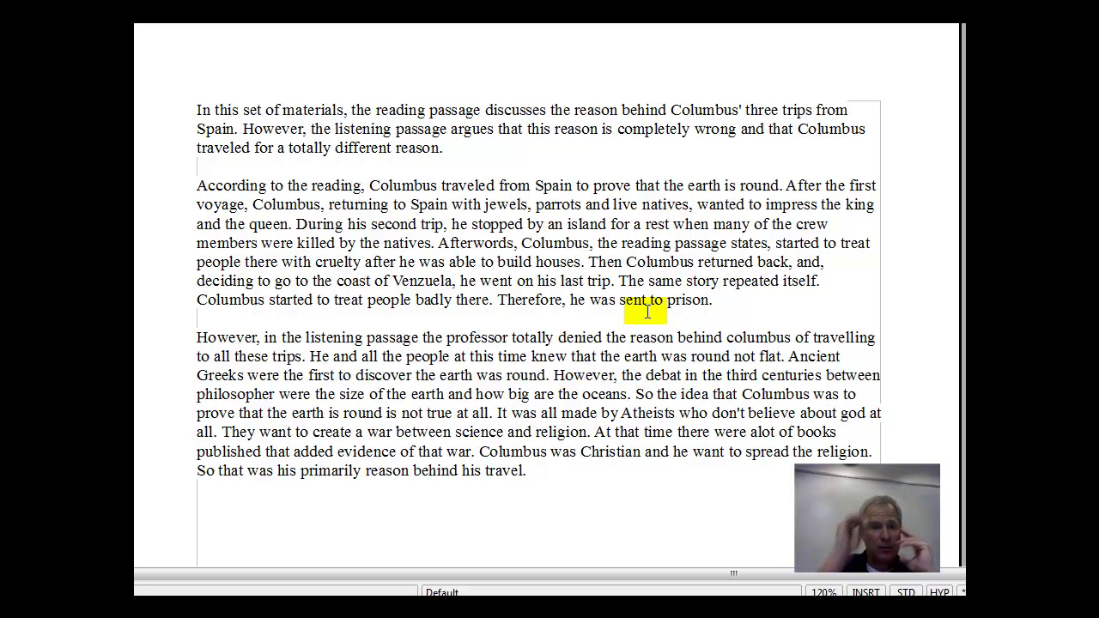
pyautogui.write('where')
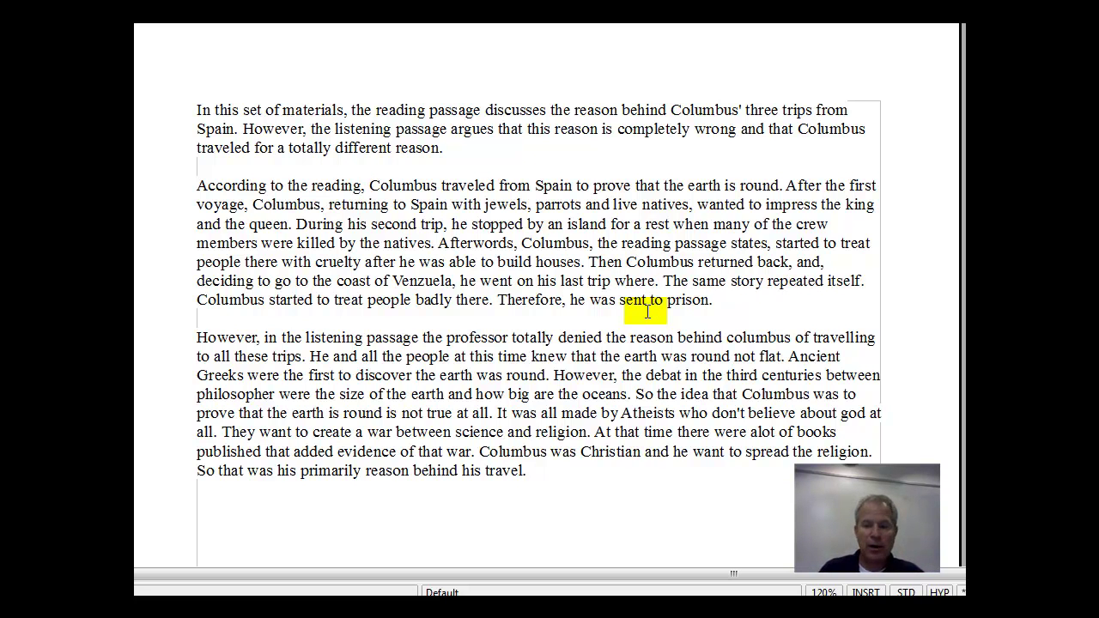
pyautogui.press('Delete')
pyautogui.press('Delete')
pyautogui.press('Delete')
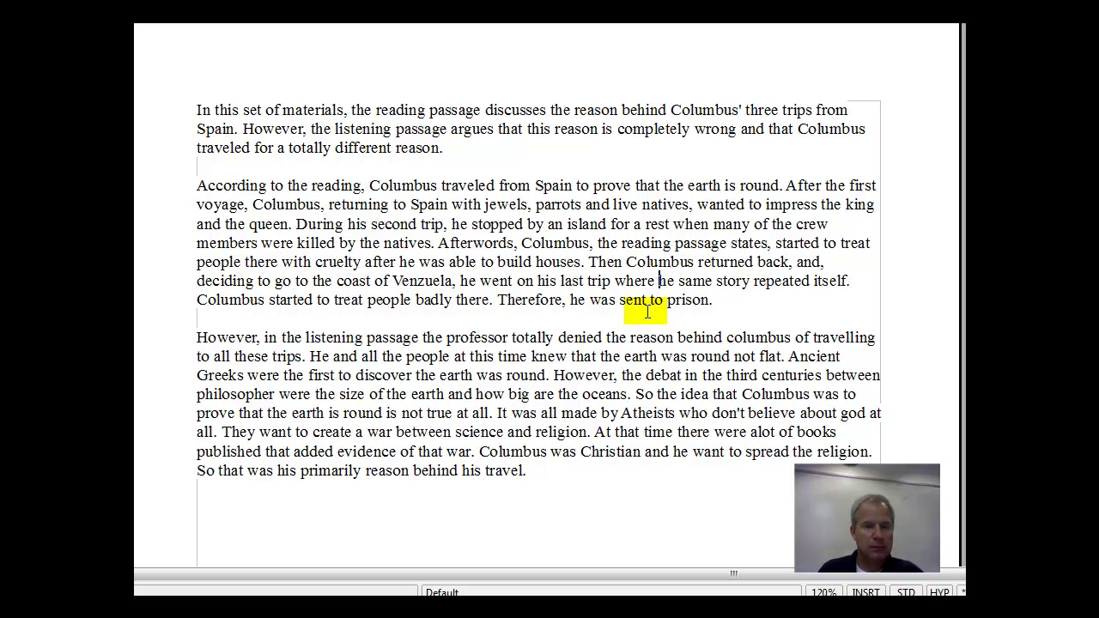
pyautogui.write('t')
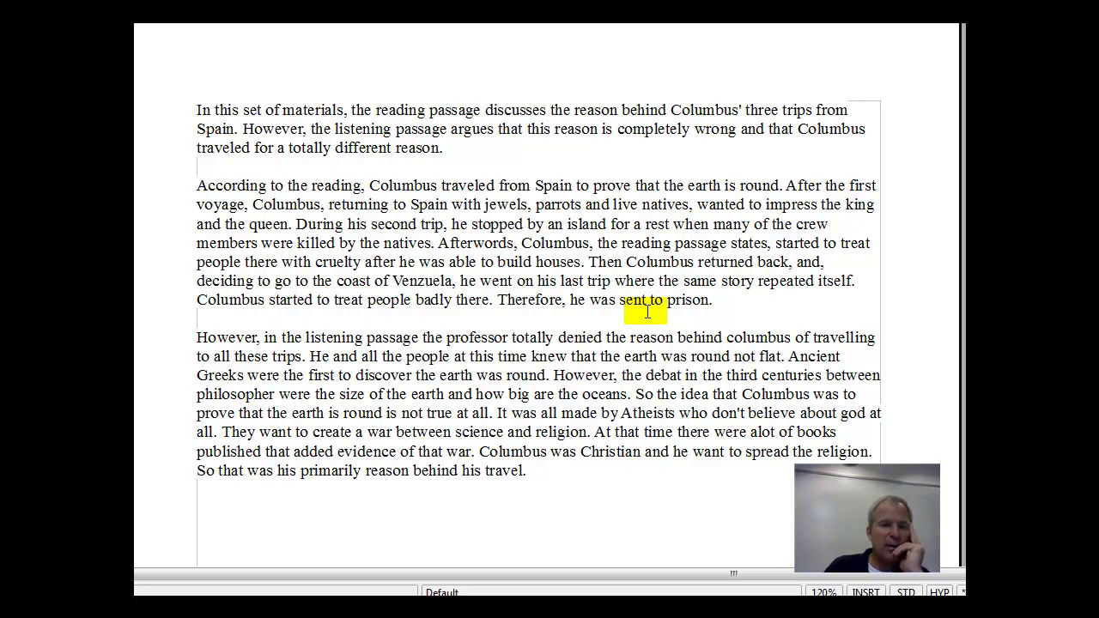
# Replace the period after "treat people badly there" with "and" to join it to the sentence that follows.
pyautogui.press('Right')
pyautogui.press('Right')
pyautogui.press('Right')
pyautogui.press('Right')
pyautogui.press('Right')
pyautogui.press('Right')
pyautogui.press('Right')
pyautogui.press('Right')
pyautogui.press('Right')
pyautogui.press('Right')
pyautogui.press('Right')
pyautogui.press('Right')
pyautogui.press('Right')
pyautogui.press('Right')
pyautogui.press('Right')
pyautogui.press('Right')
pyautogui.press('Right')
pyautogui.press('Right')
pyautogui.press('Right')
pyautogui.press('Right')
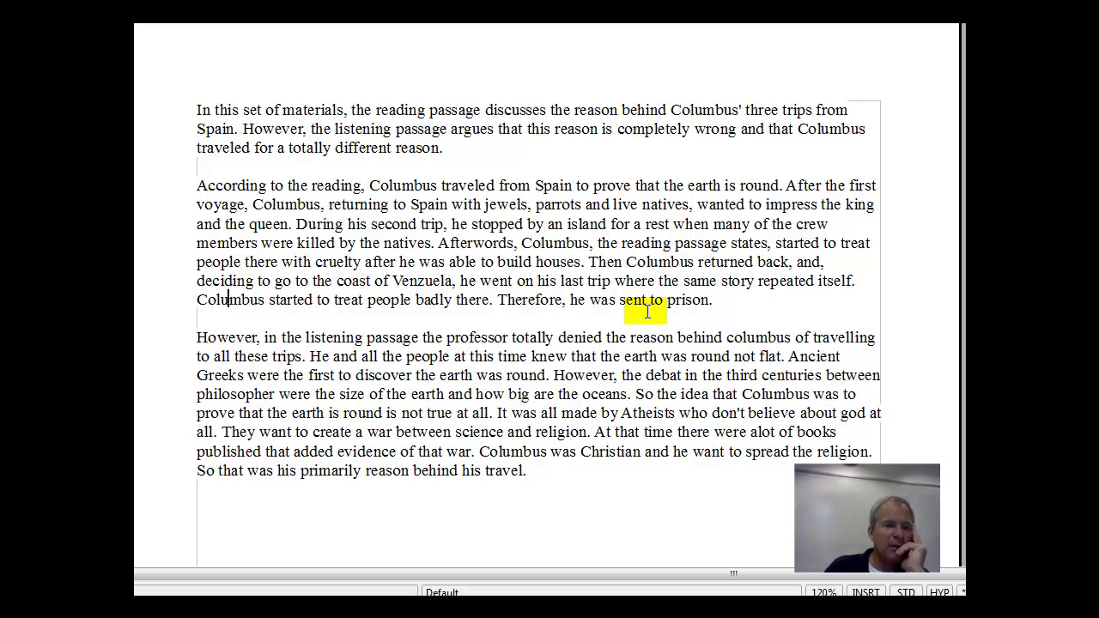
pyautogui.press('Right')
pyautogui.press('Right')
pyautogui.press('Right')
pyautogui.press('Right')
pyautogui.press('Right')
pyautogui.press('Right')
pyautogui.press('Right')
pyautogui.press('Right')
pyautogui.press('Right')
pyautogui.press('Right')
pyautogui.press('Right')
pyautogui.press('Right')
pyautogui.press('Right')
pyautogui.press('Right')
pyautogui.press('Right')
pyautogui.press('Right')
pyautogui.press('Right')
pyautogui.press('Right')
pyautogui.press('Right')
pyautogui.press('Right')
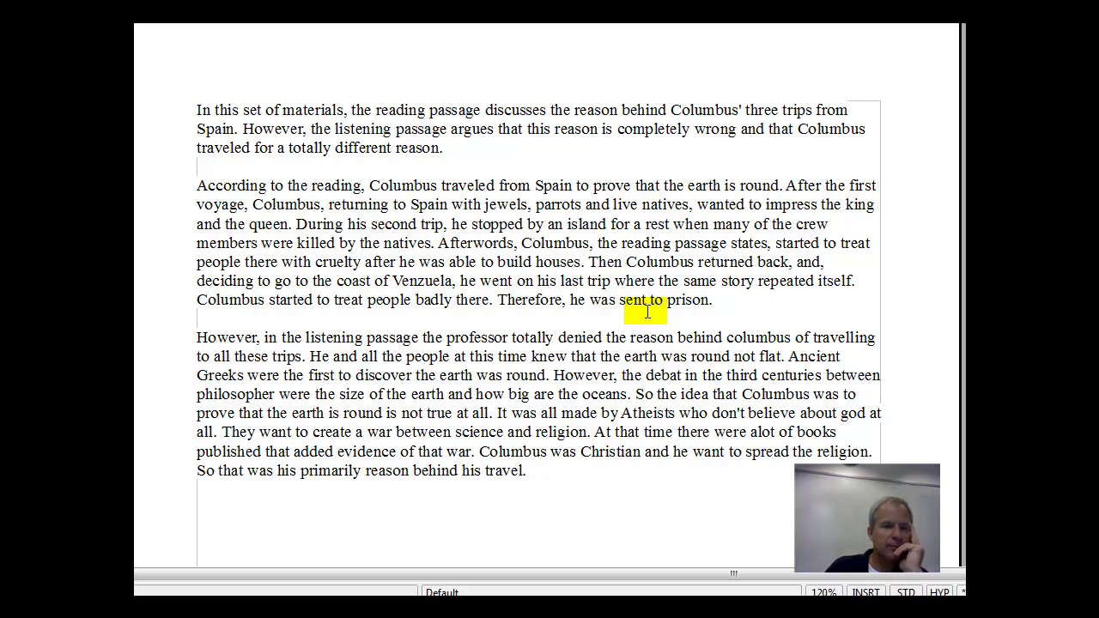
pyautogui.write('and')
pyautogui.press('Left')
pyautogui.press('Left')
pyautogui.press('Left')
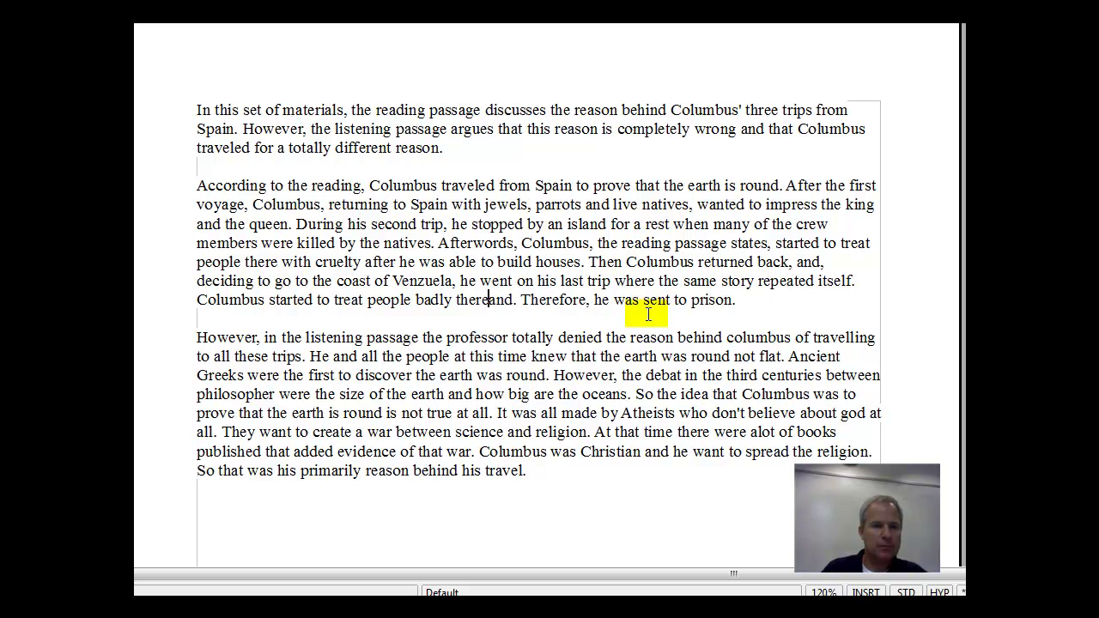
pyautogui.press('Right')
pyautogui.press('Right')
pyautogui.press('Right')
pyautogui.press('Delete')
pyautogui.press('Delete')
pyautogui.press('Delete')
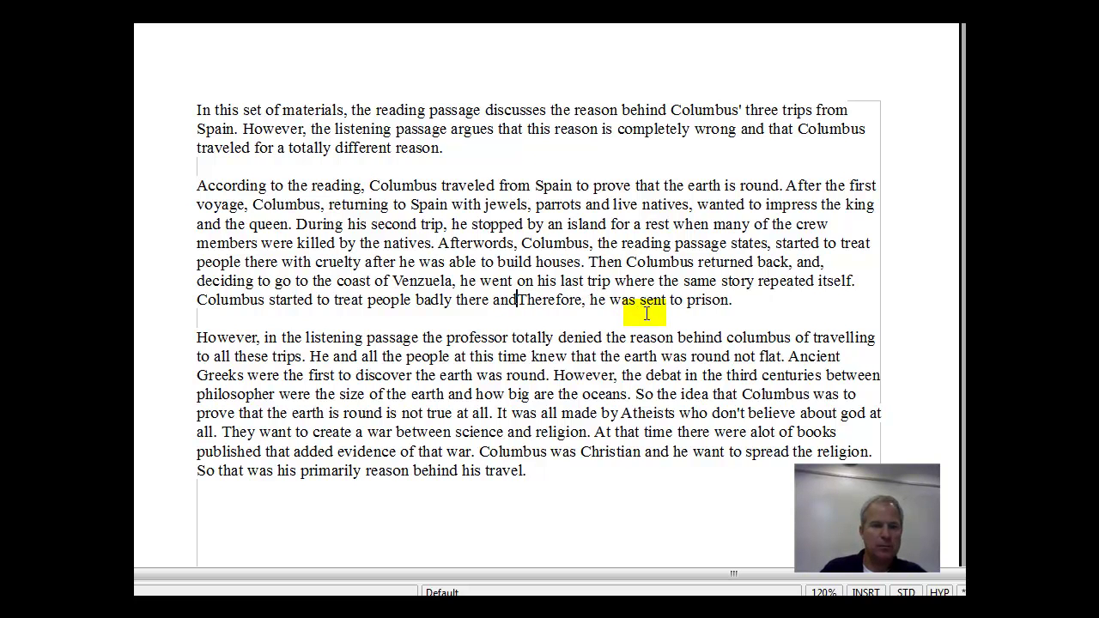
# Lowercase "therefore" and remove the comma and "he" before "was sent to prison".
pyautogui.write('t')
pyautogui.press('Right')
pyautogui.press('Right')
pyautogui.press('Right')
pyautogui.press('Right')
pyautogui.press('Right')
pyautogui.press('Right')
pyautogui.press('Right')
pyautogui.press('Right')
pyautogui.press('Delete')
pyautogui.press('Delete')
pyautogui.press('Delete')
pyautogui.press('Delete')
pyautogui.press('Delete')
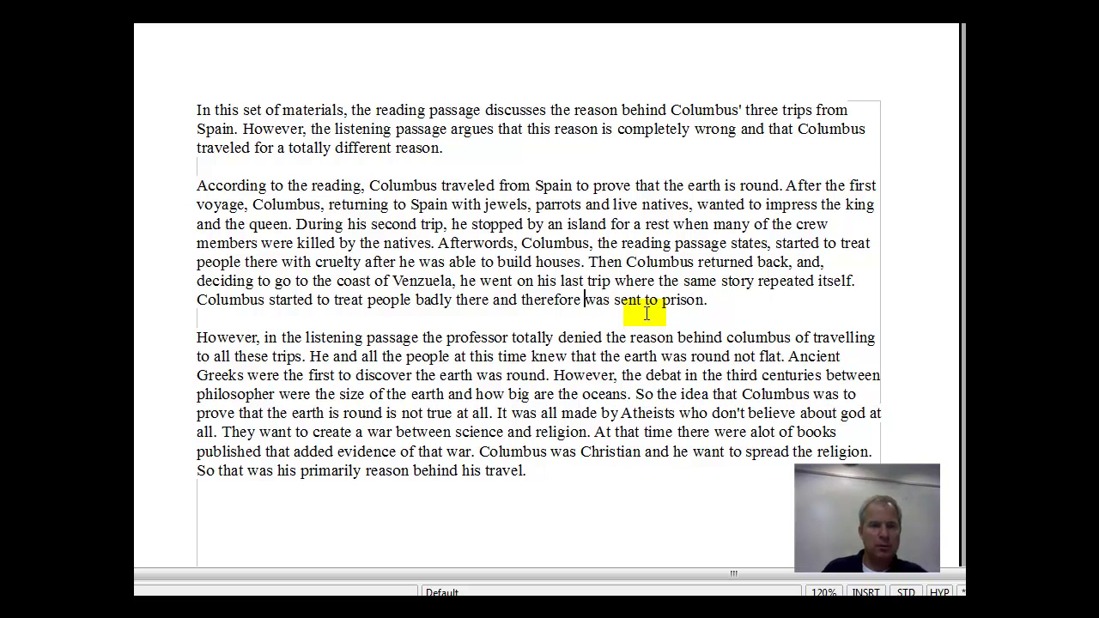
# Reread the closing sentences of the second paragraph, about Columbus's last trip and imprisonment.
pyautogui.press('Up')
pyautogui.press('Up')
pyautogui.press('Down')
pyautogui.press('Down')
pyautogui.press('Left')
pyautogui.press('Left')
pyautogui.press('Left')
pyautogui.press('Left')
pyautogui.press('Left')
pyautogui.press('Left')
pyautogui.press('Left')
pyautogui.press('Left')
pyautogui.press('Left')
pyautogui.press('Left')
pyautogui.press('Left')
pyautogui.press('Left')
pyautogui.press('Left')
pyautogui.press('Left')
pyautogui.press('Left')
pyautogui.press('Left')
pyautogui.press('Left')
pyautogui.press('Left')
pyautogui.press('Left')
pyautogui.press('Left')
pyautogui.press('Right')
pyautogui.press('Right')
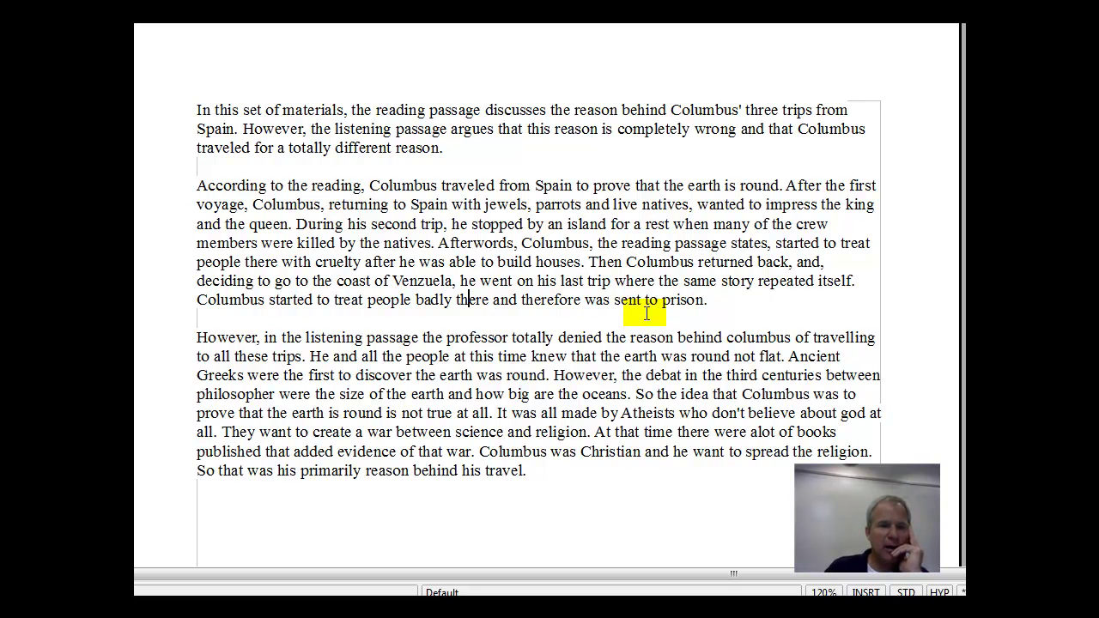
pyautogui.press('Up')
pyautogui.press('Up')
pyautogui.press('Up')
pyautogui.press('Down')
pyautogui.press('Down')
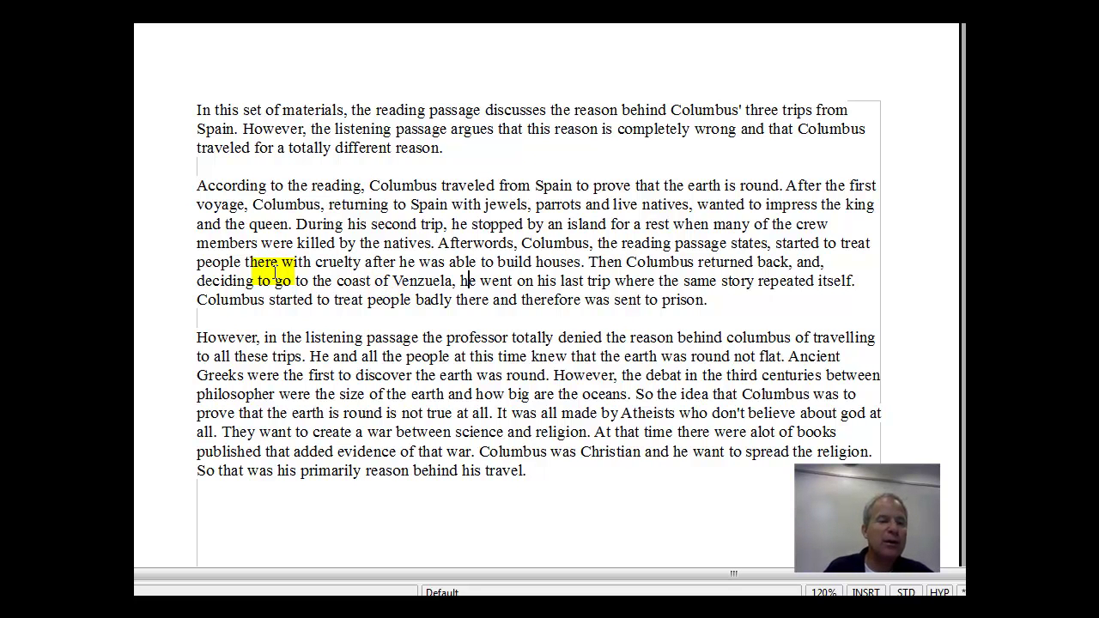
# Add a comma after "in the listening passage" at the start of the third paragraph.
pyautogui.click(197, 336)
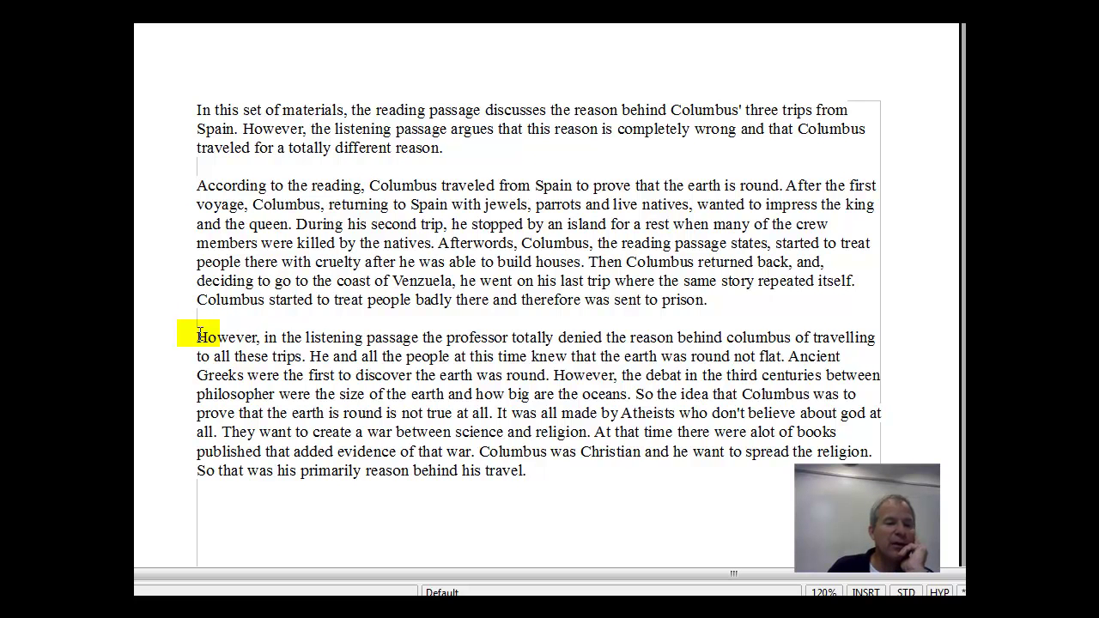
pyautogui.press('Right')
pyautogui.press('Right')
pyautogui.press('Right')
pyautogui.press('Right')
pyautogui.press('Right')
pyautogui.press('Right')
pyautogui.press('Right')
pyautogui.press('Right')
pyautogui.press('Right')
pyautogui.press('Right')
pyautogui.press('Right')
pyautogui.press('Right')
pyautogui.press('Right')
pyautogui.press('Right')
pyautogui.press('Right')
pyautogui.press('Right')
pyautogui.press('Right')
pyautogui.press('Right')
pyautogui.press('Right')
pyautogui.press('Right')
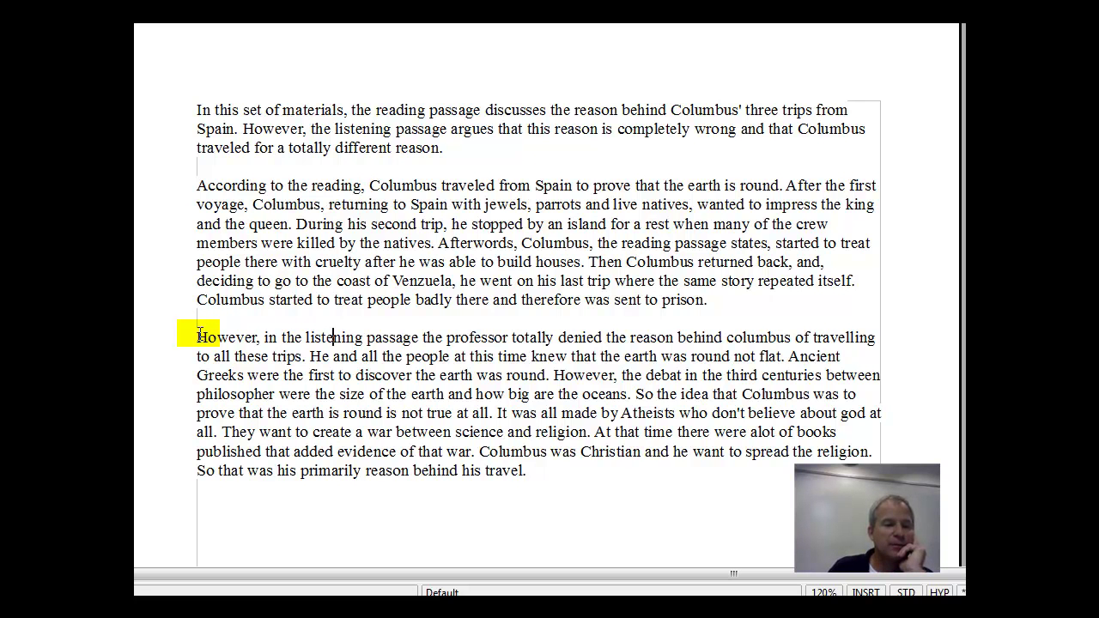
pyautogui.press('Left')
pyautogui.press('Left')
pyautogui.press('Left')
pyautogui.press('Left')
pyautogui.press('Left')
pyautogui.press('Left')
pyautogui.press('Left')
pyautogui.write(',')
# Capitalize "columbus" in the phrase "the reason behind columbus" in the third paragraph's first sentence.
pyautogui.press('Right')
pyautogui.press('Right')
pyautogui.press('Right')
pyautogui.press('Right')
pyautogui.press('Right')
pyautogui.press('Right')
pyautogui.press('Right')
pyautogui.press('Right')
pyautogui.press('Right')
pyautogui.press('Right')
pyautogui.press('Right')
pyautogui.press('Right')
pyautogui.press('Right')
pyautogui.press('Right')
pyautogui.press('Right')
pyautogui.press('Right')
pyautogui.press('Right')
pyautogui.press('Right')
pyautogui.press('Right')
pyautogui.press('Right')
pyautogui.press('Left')
pyautogui.press('Left')
pyautogui.press('Delete')
pyautogui.write('C')
# Make "Columbus" possessive with an apostrophe and delete "of" before "travelling" in the third paragraph's first sentence.
pyautogui.press('Right')
pyautogui.press('Right')
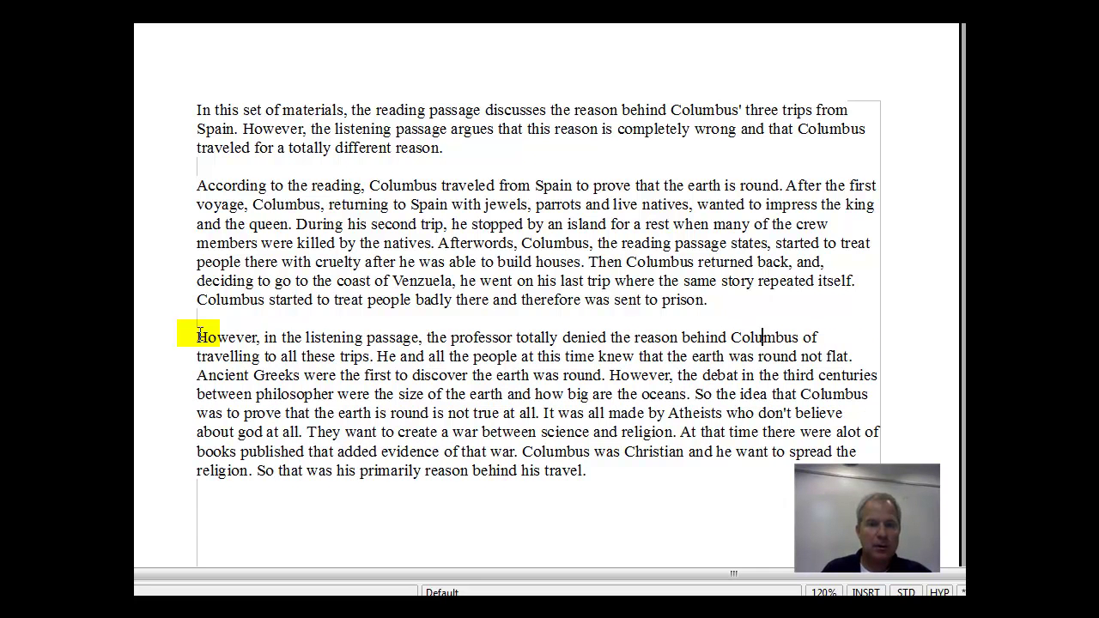
pyautogui.press('Right')
pyautogui.press('Right')
pyautogui.press('Right')
pyautogui.press('Right')
pyautogui.press('Right')
pyautogui.write("'")
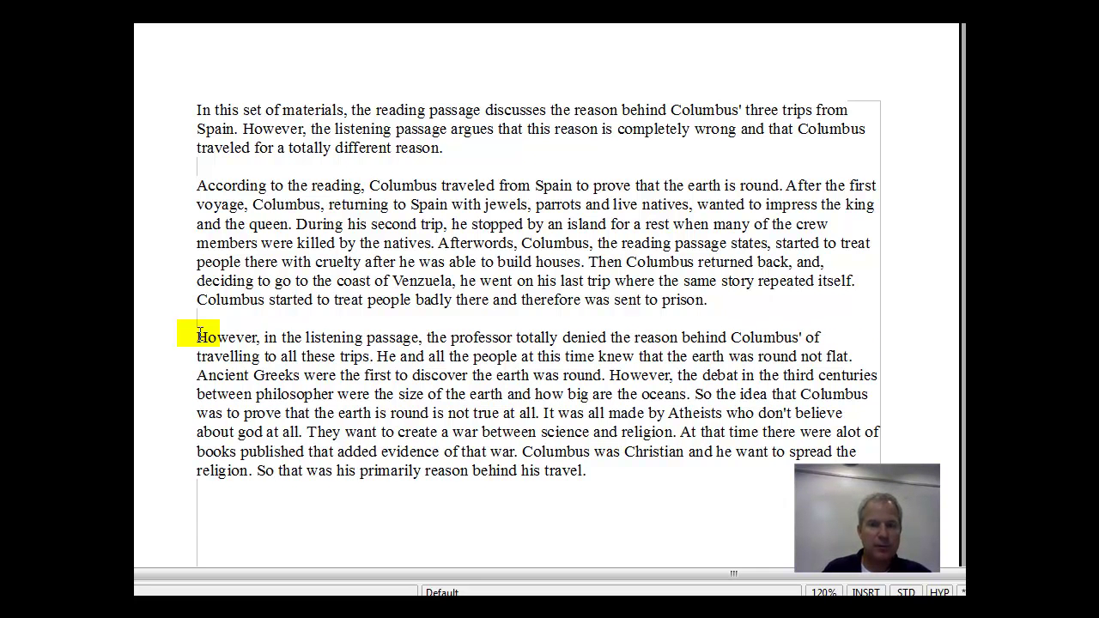
pyautogui.press('Right')
pyautogui.press('Delete')
pyautogui.press('Delete')
pyautogui.press('Delete')
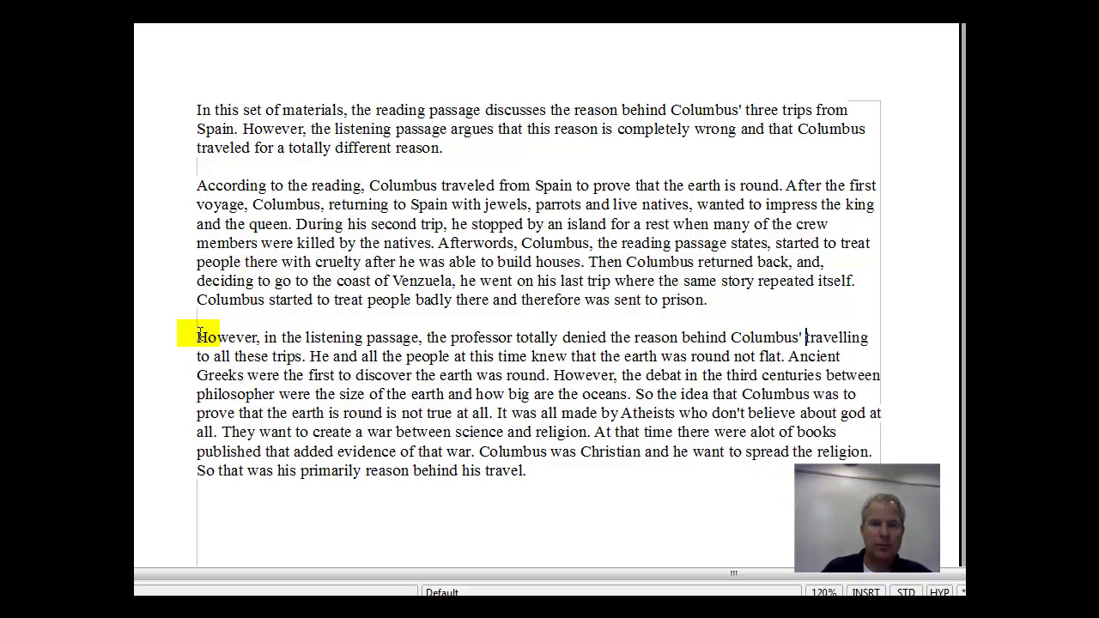
# Replace "trips" with "distinations." at the end of the third paragraph's first sentence.
pyautogui.press('Right')
pyautogui.press('Right')
pyautogui.press('Right')
pyautogui.press('Right')
pyautogui.press('Right')
pyautogui.press('Right')
pyautogui.press('Right')
pyautogui.press('Right')
pyautogui.press('Right')
pyautogui.press('Right')
pyautogui.press('Right')
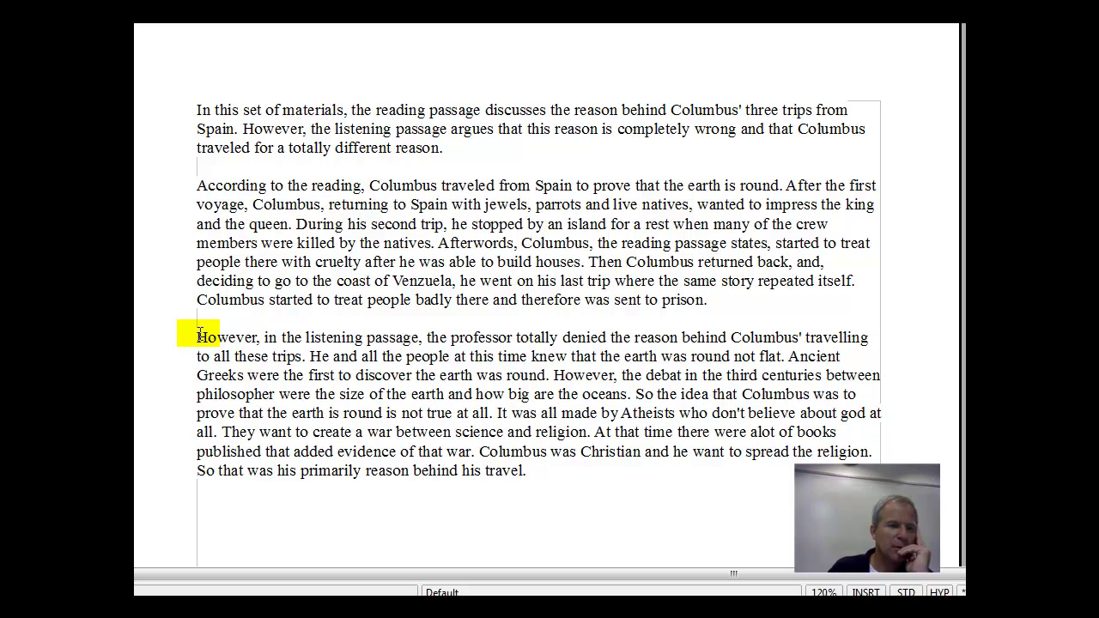
pyautogui.hotkey('ctrl', 'Right')
pyautogui.hotkey('ctrl', 'Right')
pyautogui.press('Delete')
pyautogui.press('Delete')
pyautogui.press('Delete')
pyautogui.press('Delete')
pyautogui.press('Delete')
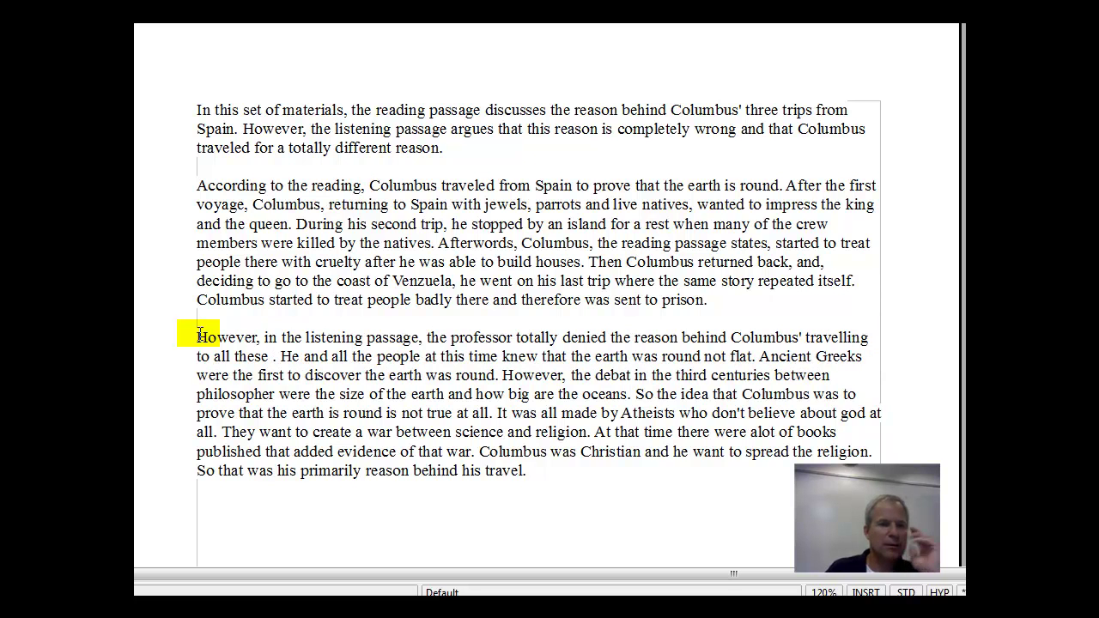
pyautogui.write('distinations')
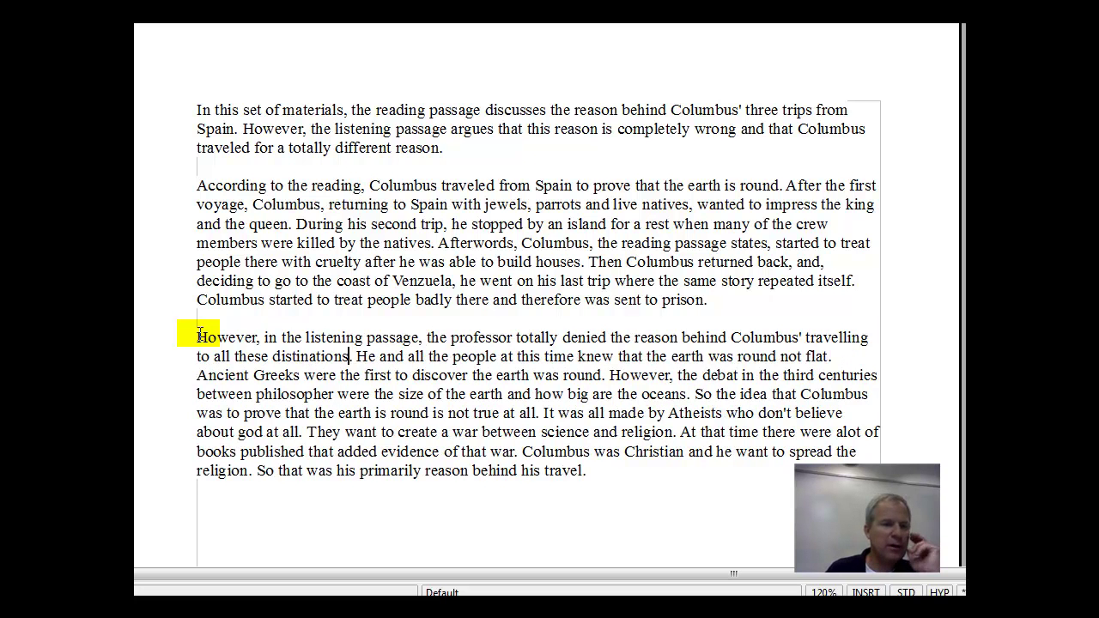
pyautogui.write('.')
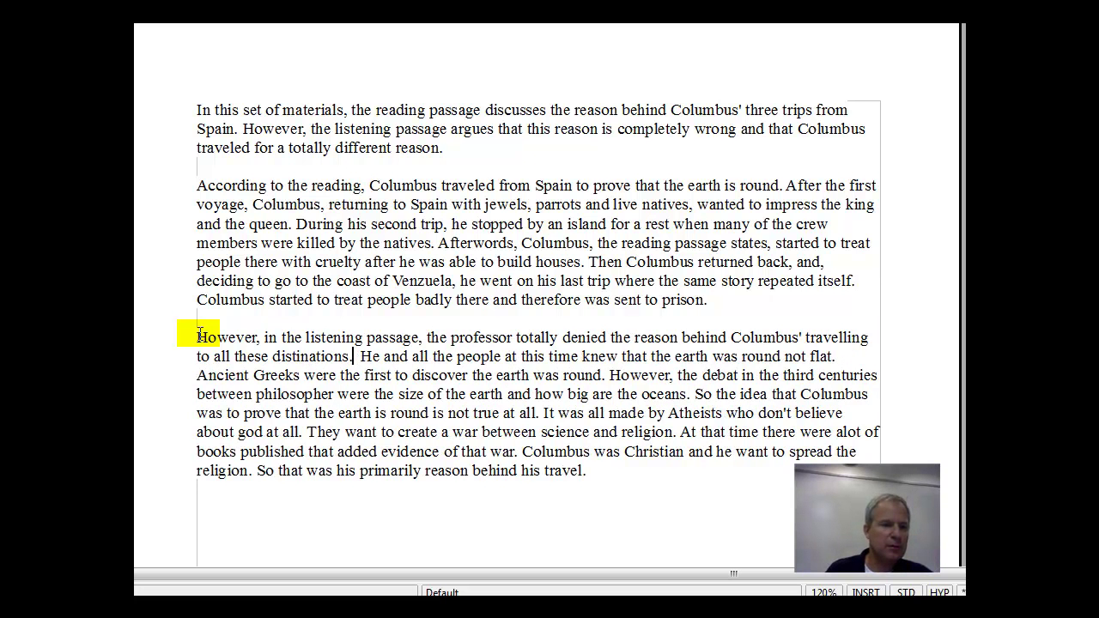
# Correct the spelling of "distinations" to "destinations" and remove the surplus character after that word's period.
pyautogui.press('Left')
pyautogui.press('Left')
pyautogui.press('Left')
pyautogui.press('Left')
pyautogui.press('Left')
pyautogui.press('Left')
pyautogui.press('Left')
pyautogui.press('Left')
pyautogui.press('Left')
pyautogui.press('Left')
pyautogui.press('Left')
pyautogui.press('BackSpace')
pyautogui.write('e')
pyautogui.press('Right')
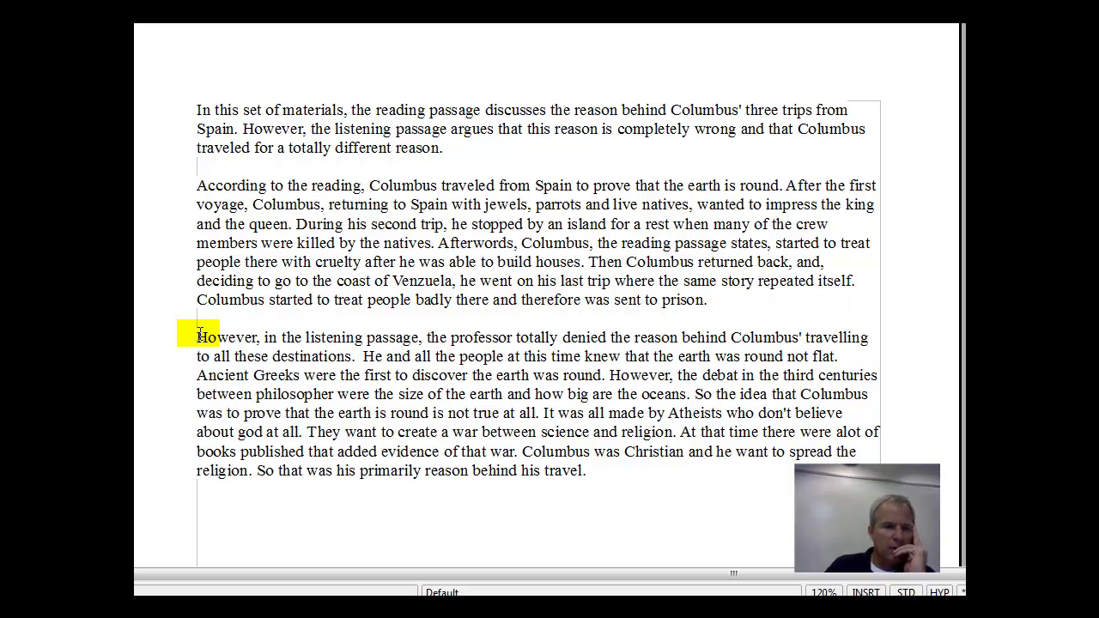
pyautogui.press('Delete')
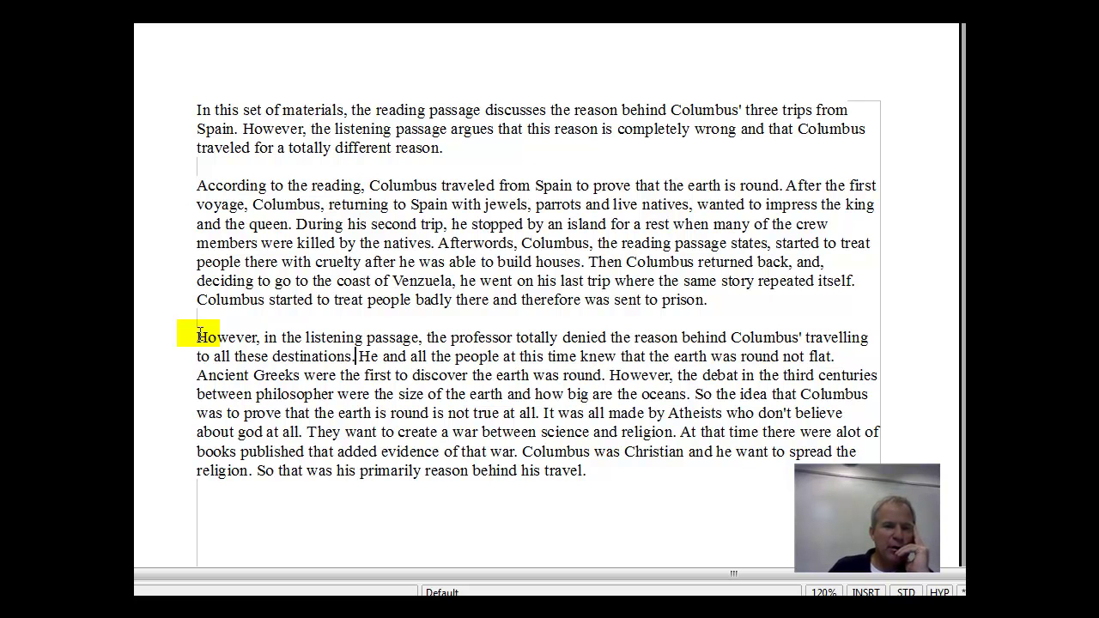
# Insert a comma after "round" in "the earth was round not flat" in the third paragraph's second sentence.
pyautogui.press('Right')
pyautogui.press('Right')
pyautogui.press('Right')
pyautogui.press('Right')
pyautogui.press('Right')
pyautogui.press('Right')
pyautogui.press('Right')
pyautogui.press('Right')
pyautogui.press('Right')
pyautogui.press('Right')
pyautogui.press('Right')
pyautogui.press('Right')
pyautogui.press('Right')
pyautogui.press('Right')
pyautogui.press('Right')
pyautogui.press('Right')
pyautogui.press('Right')
pyautogui.press('Right')
pyautogui.press('Right')
pyautogui.press('Right')
pyautogui.press('Right')
pyautogui.press('Right')
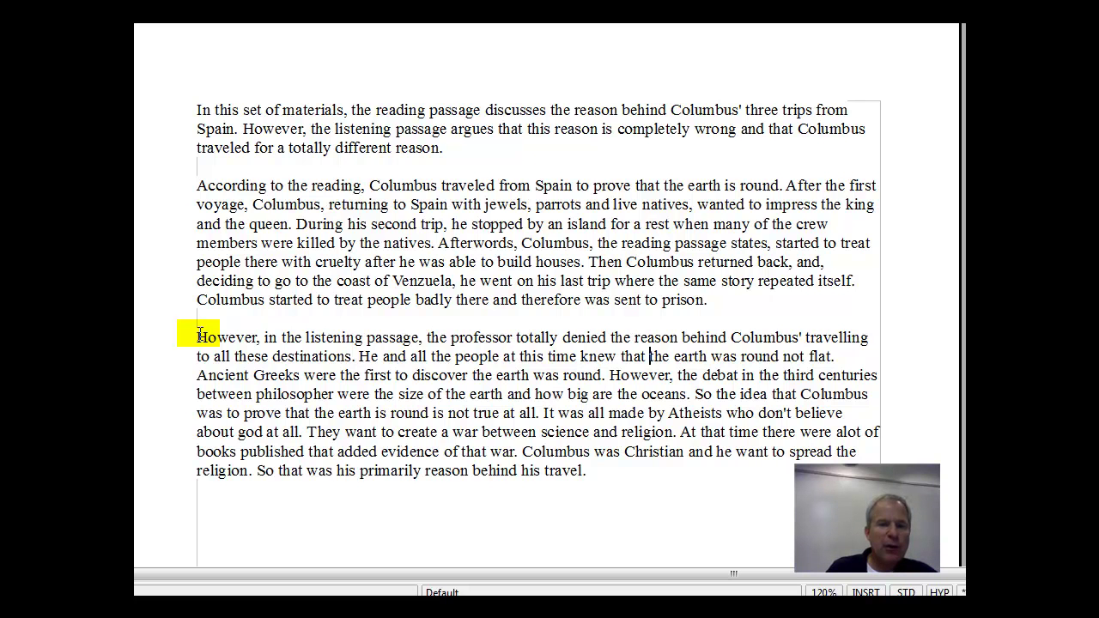
pyautogui.press('Right')
pyautogui.press('Right')
pyautogui.press('Right')
pyautogui.press('Right')
pyautogui.press('Right')
pyautogui.press('Right')
pyautogui.press('Right')
pyautogui.press('Right')
pyautogui.press('Right')
pyautogui.press('Right')
pyautogui.press('Right')
pyautogui.press('Right')
pyautogui.press('Right')
pyautogui.press('Right')
pyautogui.press('Right')
pyautogui.press('Right')
pyautogui.press('Right')
pyautogui.press('Right')
pyautogui.press('Right')
pyautogui.press('Right')
pyautogui.press('Left')
pyautogui.press('Left')
pyautogui.write(',')
# Insert "The speaker asserts that" before "Ancient Greeks" at the start of the third paragraph's third sentence.
pyautogui.press('Right')
pyautogui.press('Right')
pyautogui.press('Right')
pyautogui.press('Right')
pyautogui.press('Right')
pyautogui.press('Right')
pyautogui.press('Right')
pyautogui.press('Right')
pyautogui.press('Right')
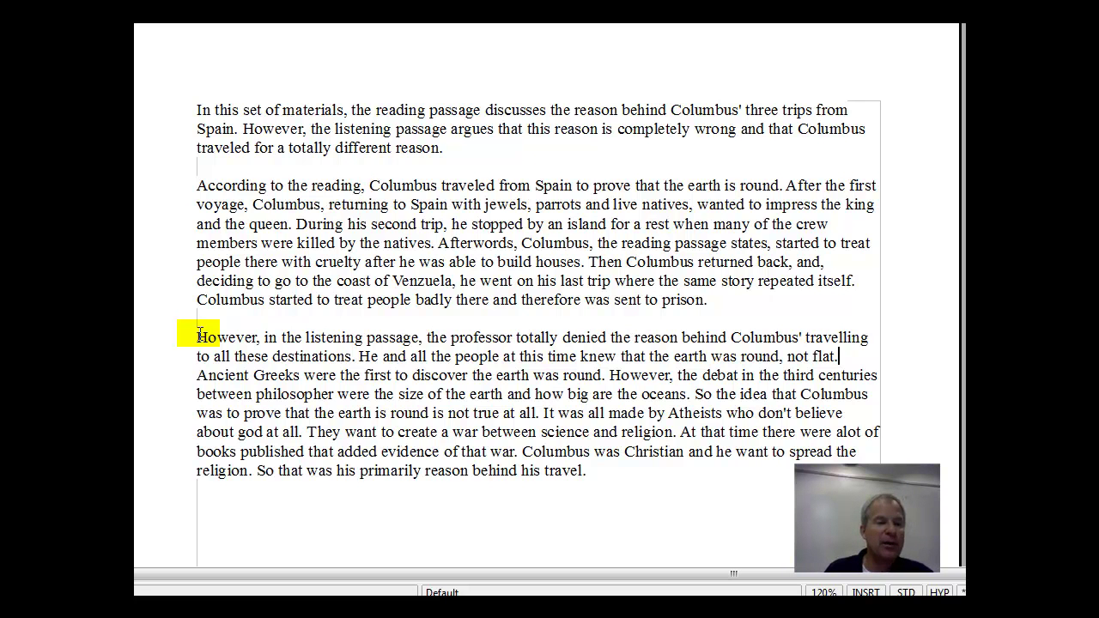
pyautogui.press('Down')
pyautogui.press('Left')
pyautogui.press('Left')
pyautogui.press('Left')
pyautogui.press('Left')
pyautogui.press('Left')
pyautogui.press('Left')
pyautogui.press('Left')
pyautogui.press('Left')
pyautogui.press('Left')
pyautogui.press('Left')
pyautogui.press('Left')
pyautogui.press('Left')
pyautogui.press('Left')
pyautogui.press('Left')
pyautogui.press('Left')
pyautogui.press('Left')
pyautogui.press('Left')
pyautogui.press('Left')
pyautogui.press('Left')
pyautogui.press('Left')
pyautogui.press('Left')
pyautogui.press('Left')
pyautogui.press('Left')
pyautogui.press('Left')
pyautogui.press('Left')
pyautogui.press('Left')
pyautogui.press('Left')
pyautogui.press('Left')
pyautogui.press('Left')
pyautogui.press('Left')
pyautogui.press('Left')
pyautogui.press('Left')
pyautogui.press('Left')
pyautogui.press('Left')
pyautogui.press('Left')
pyautogui.press('Left')
pyautogui.press('Left')
pyautogui.press('Left')
pyautogui.press('Left')
pyautogui.press('Left')
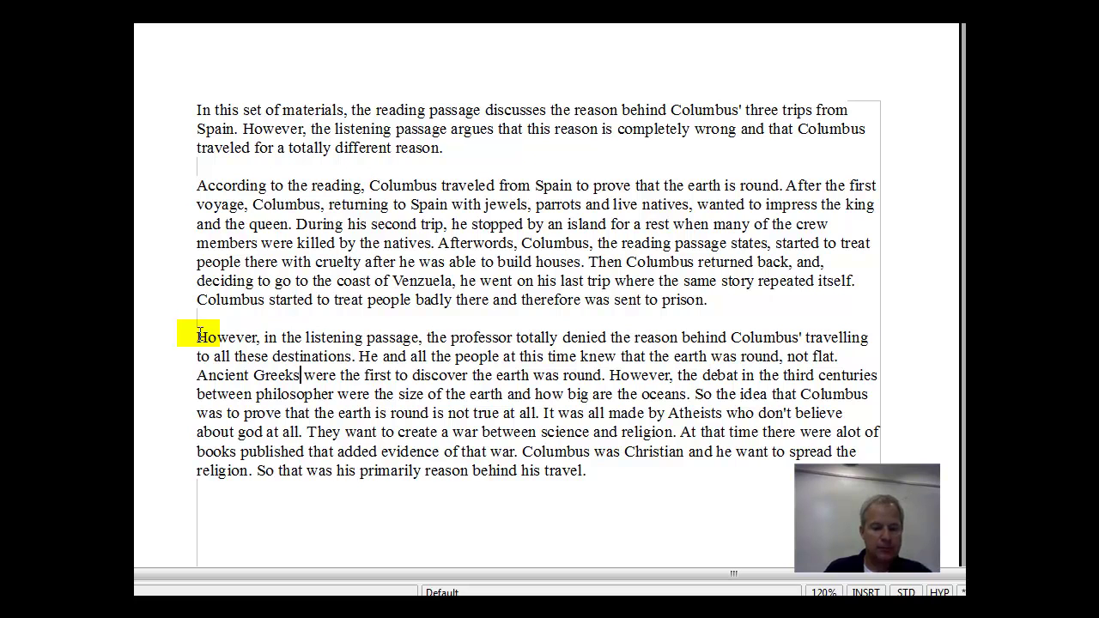
pyautogui.press('Left')
pyautogui.press('Left')
pyautogui.press('Left')
pyautogui.press('Left')
pyautogui.press('Left')
pyautogui.press('Left')
pyautogui.press('Left')
pyautogui.press('Left')
pyautogui.press('Left')
pyautogui.press('Left')
pyautogui.press('Left')
pyautogui.press('Left')
pyautogui.press('Left')
pyautogui.press('Left')
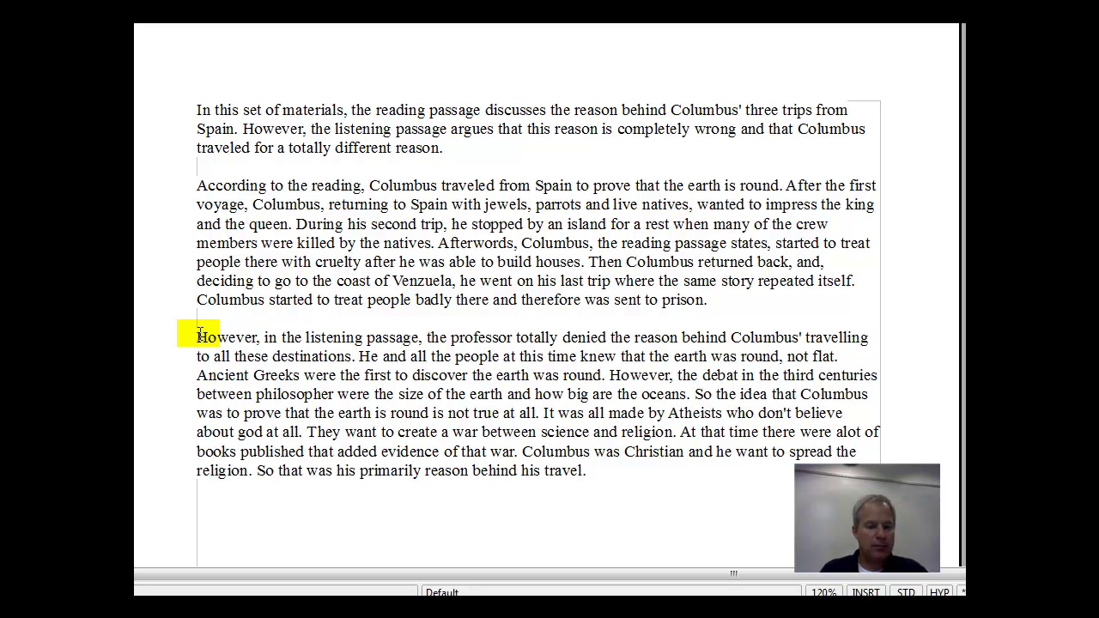
pyautogui.write('The ')
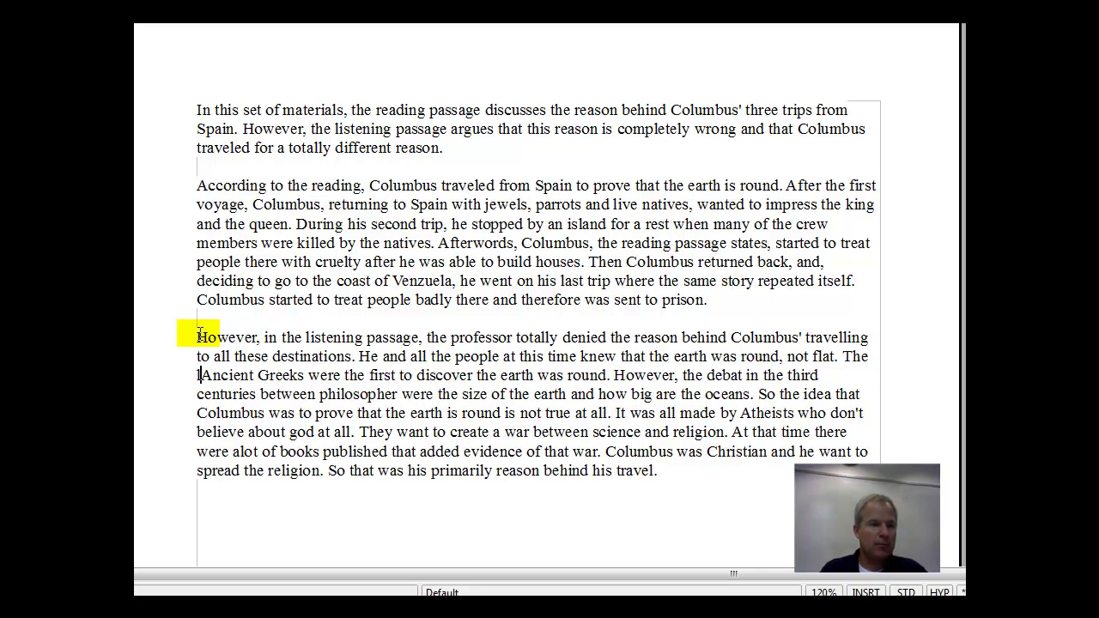
pyautogui.write('speaker a')
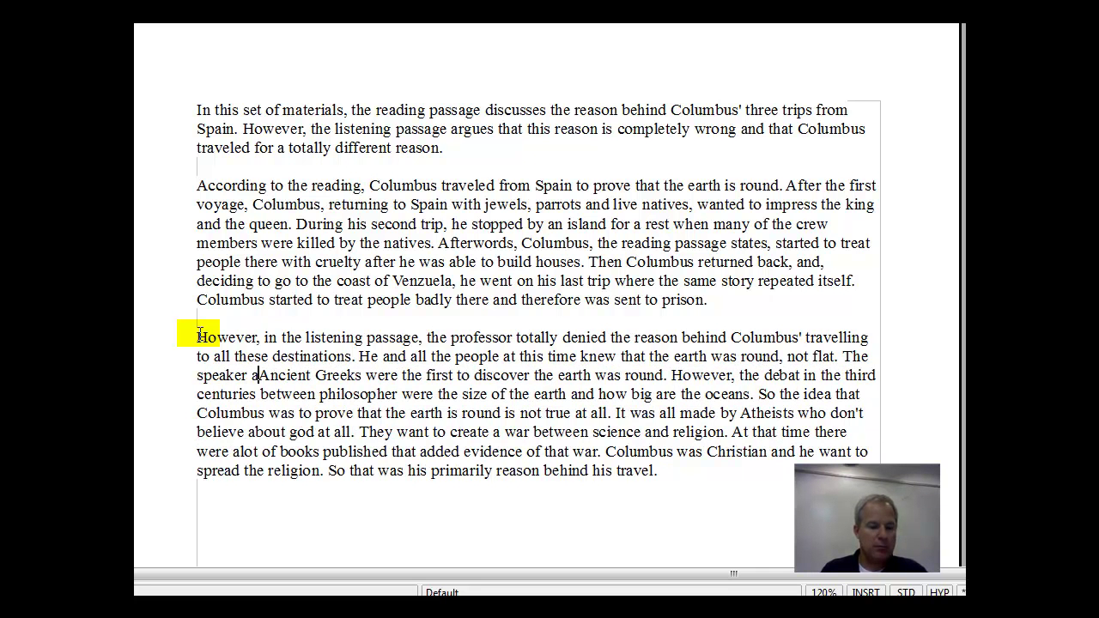
pyautogui.write('sserts t')
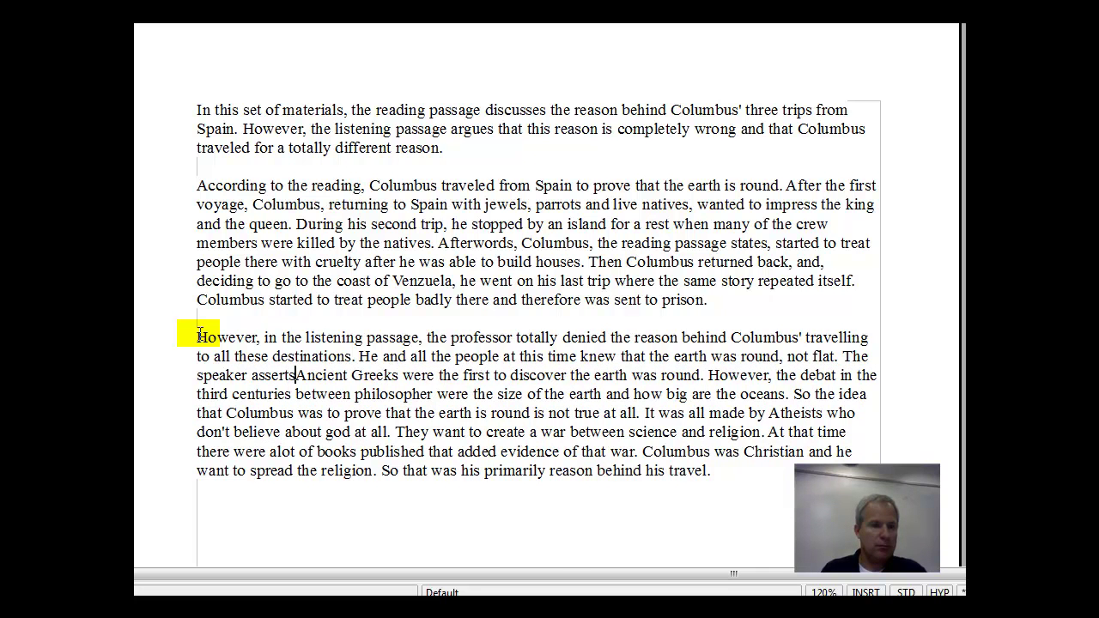
pyautogui.write('hat')
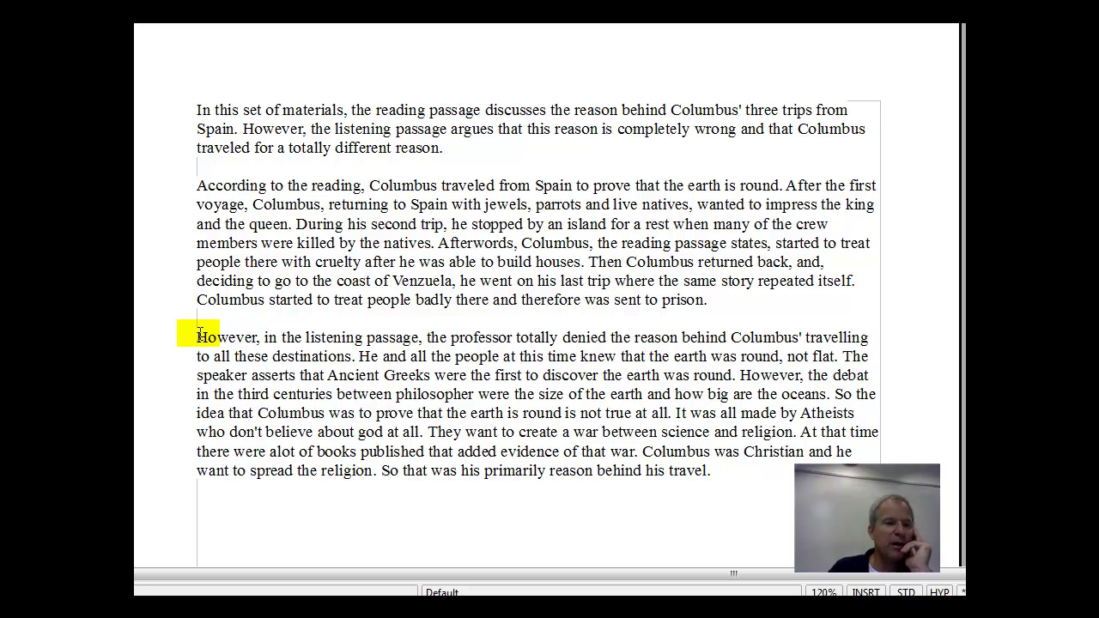
# Change "Ancient" to lowercase "ancient" before "Greeks" in the third paragraph's third sentence.
pyautogui.press('Right')
pyautogui.press('Right')
pyautogui.press('Right')
pyautogui.press('Right')
pyautogui.press('Right')
pyautogui.press('Right')
pyautogui.press('Right')
pyautogui.press('Right')
pyautogui.press('Right')
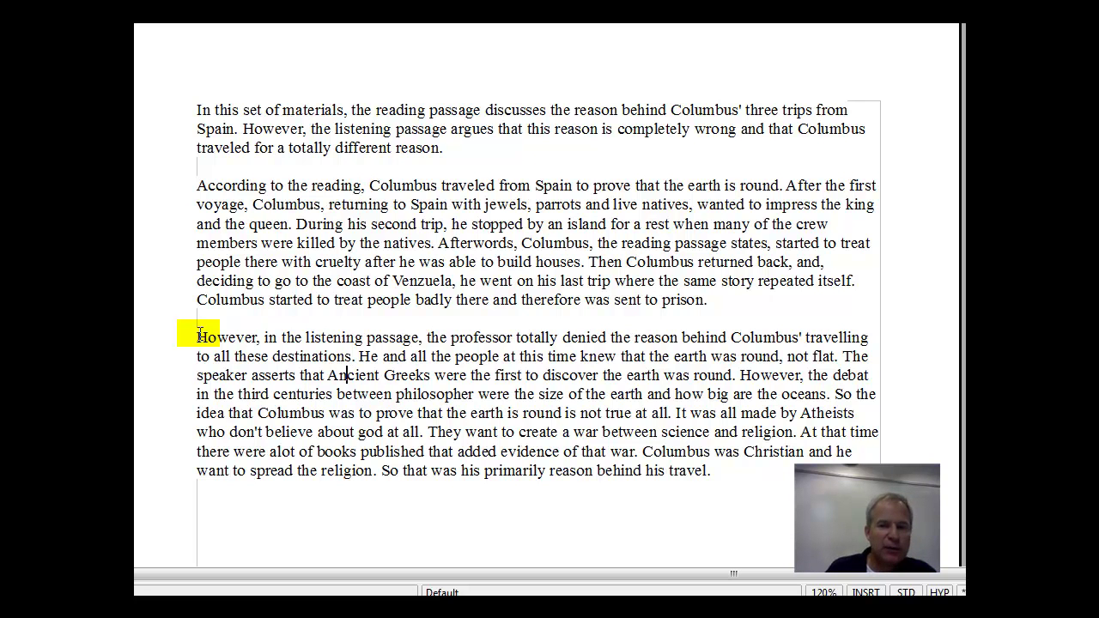
pyautogui.press('Right')
pyautogui.press('Right')
pyautogui.press('Right')
pyautogui.press('Right')
pyautogui.press('Right')
pyautogui.press('Right')
pyautogui.press('Right')
pyautogui.press('Right')
pyautogui.press('Right')
pyautogui.press('Right')
pyautogui.press('Right')
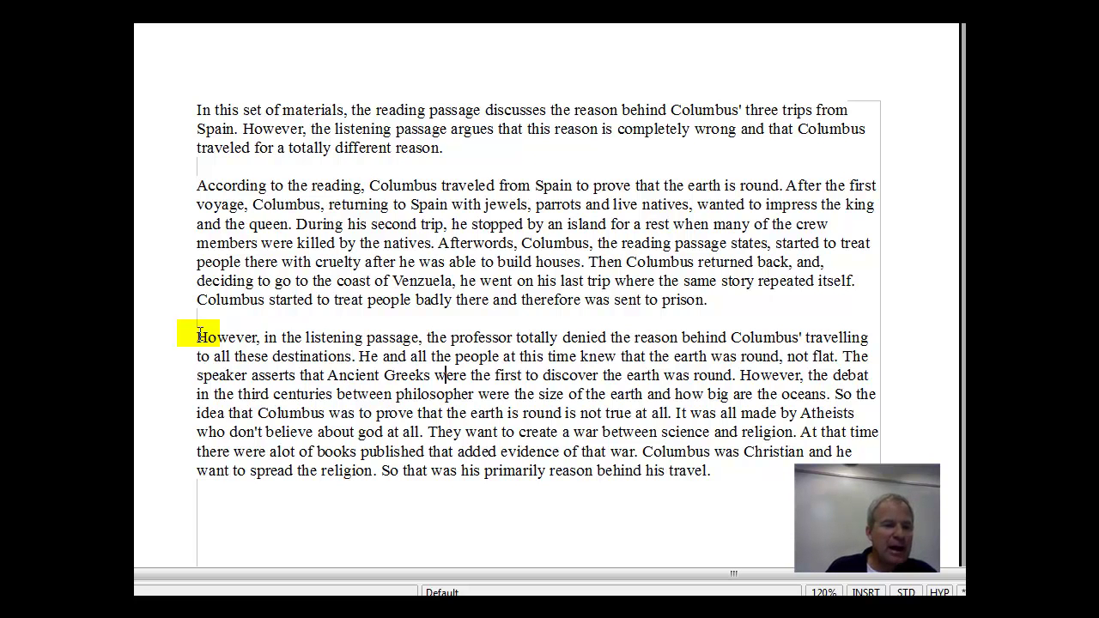
pyautogui.press('Left')
pyautogui.press('Left')
pyautogui.press('Left')
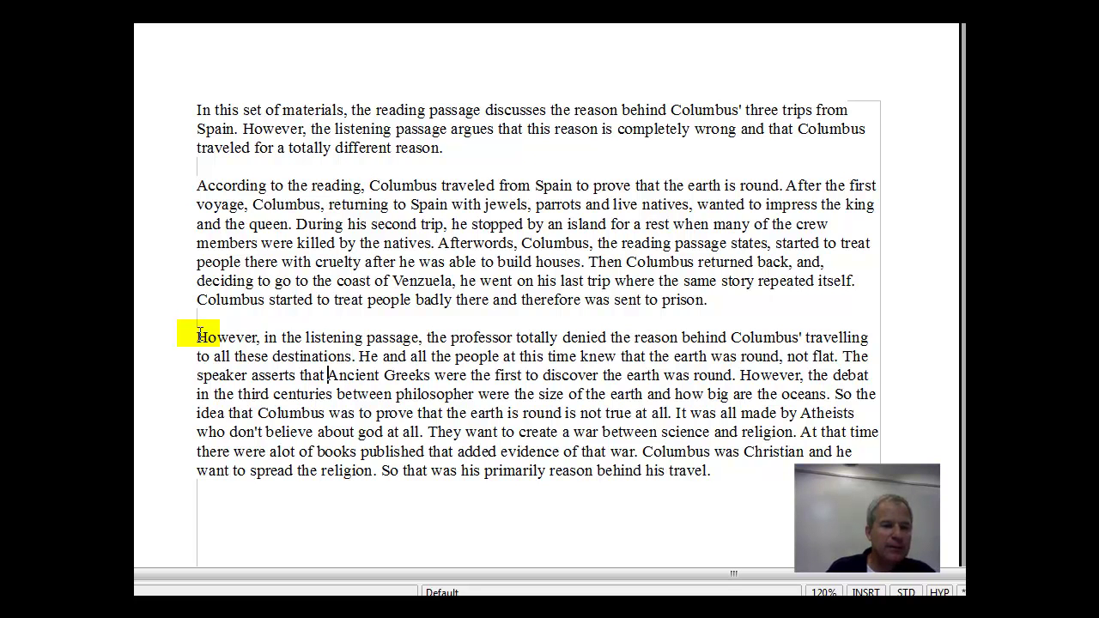
pyautogui.press('Delete')
pyautogui.write('a')
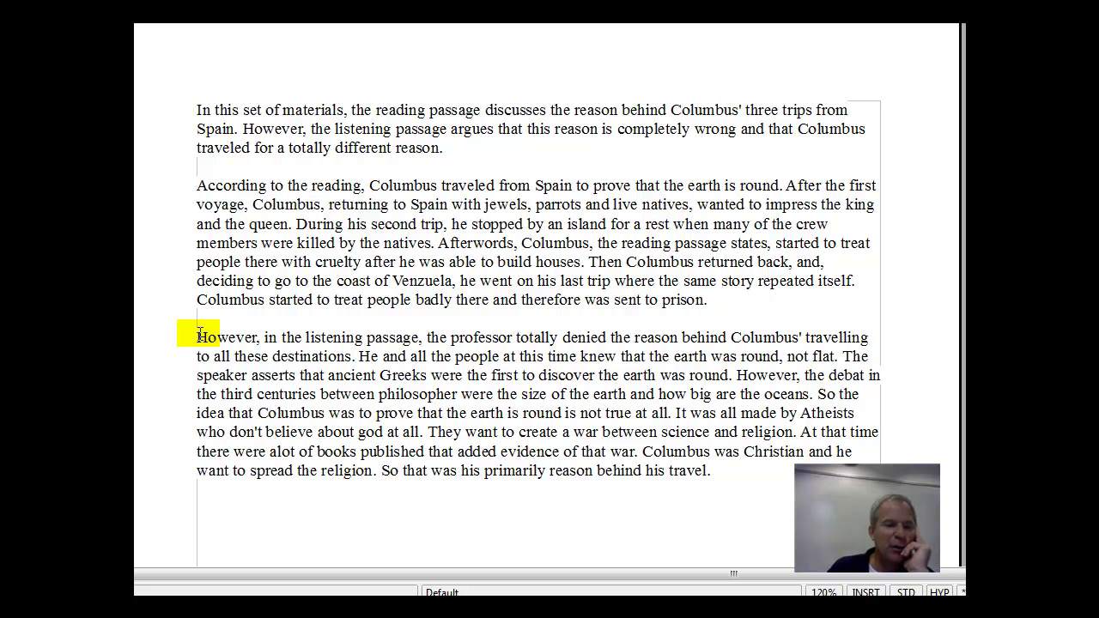
# Insert "that" between "discover" and "the earth" in the third paragraph's sentence about the ancient Greeks.
pyautogui.press('Right')
pyautogui.press('Right')
pyautogui.press('Right')
pyautogui.press('Right')
pyautogui.press('Right')
pyautogui.press('Right')
pyautogui.press('Right')
pyautogui.press('Right')
pyautogui.press('Right')
pyautogui.press('Right')
pyautogui.press('Right')
pyautogui.press('Right')
pyautogui.press('Right')
pyautogui.press('Right')
pyautogui.press('Right')
pyautogui.press('Right')
pyautogui.press('Right')
pyautogui.press('Right')
pyautogui.press('Right')
pyautogui.press('Right')
pyautogui.press('Right')
pyautogui.press('Right')
pyautogui.press('Right')
pyautogui.press('Right')
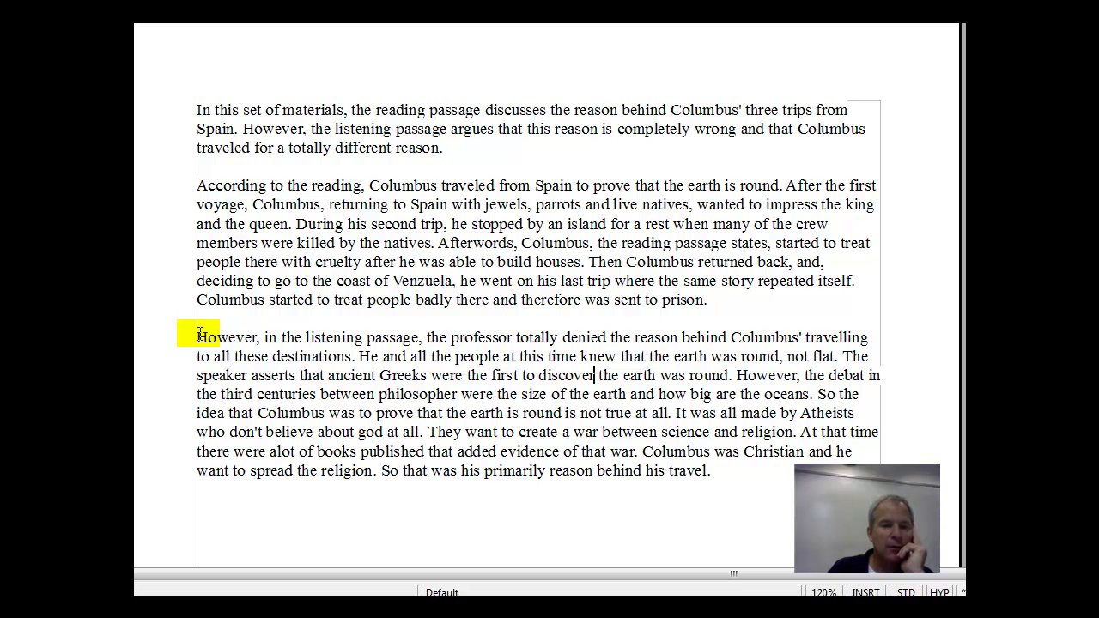
pyautogui.write('that th')
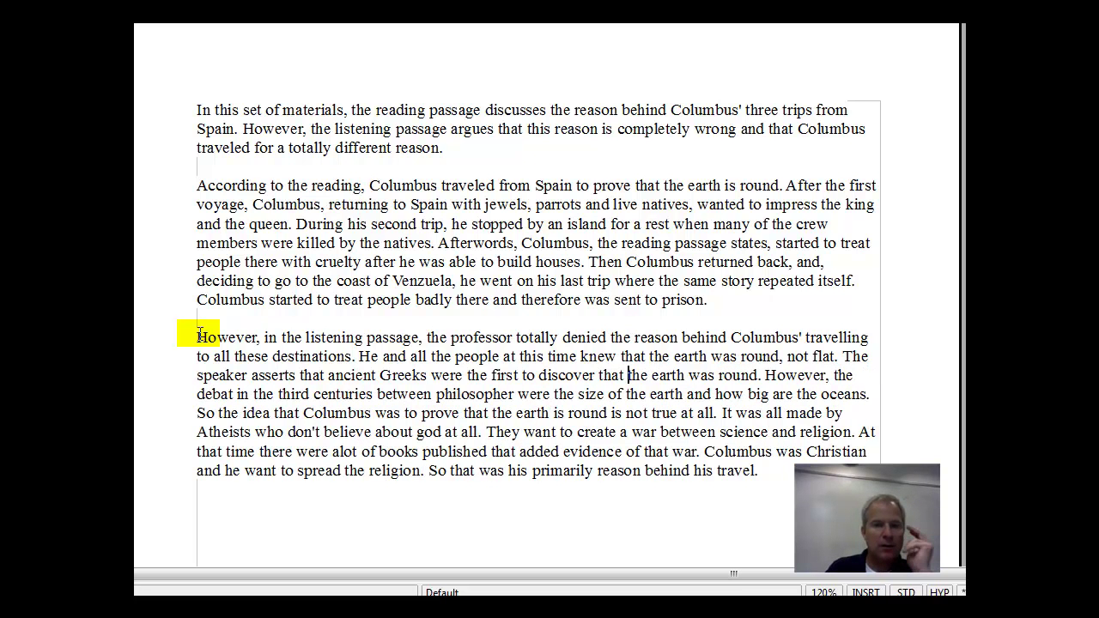
# Replace "was" with "is" before "round" in the third paragraph's sentence about the ancient Greeks.
pyautogui.press('Right')
pyautogui.press('Right')
pyautogui.press('Right')
pyautogui.press('Right')
pyautogui.press('Right')
pyautogui.press('Right')
pyautogui.press('Right')
pyautogui.press('Right')
pyautogui.press('Right')
pyautogui.press('Right')
pyautogui.press('Right')
pyautogui.press('Right')
pyautogui.press('Right')
pyautogui.press('Left')
pyautogui.press('Left')
pyautogui.press('Left')
pyautogui.press('Delete')
pyautogui.press('Delete')
pyautogui.press('Delete')
pyautogui.press('Delete')
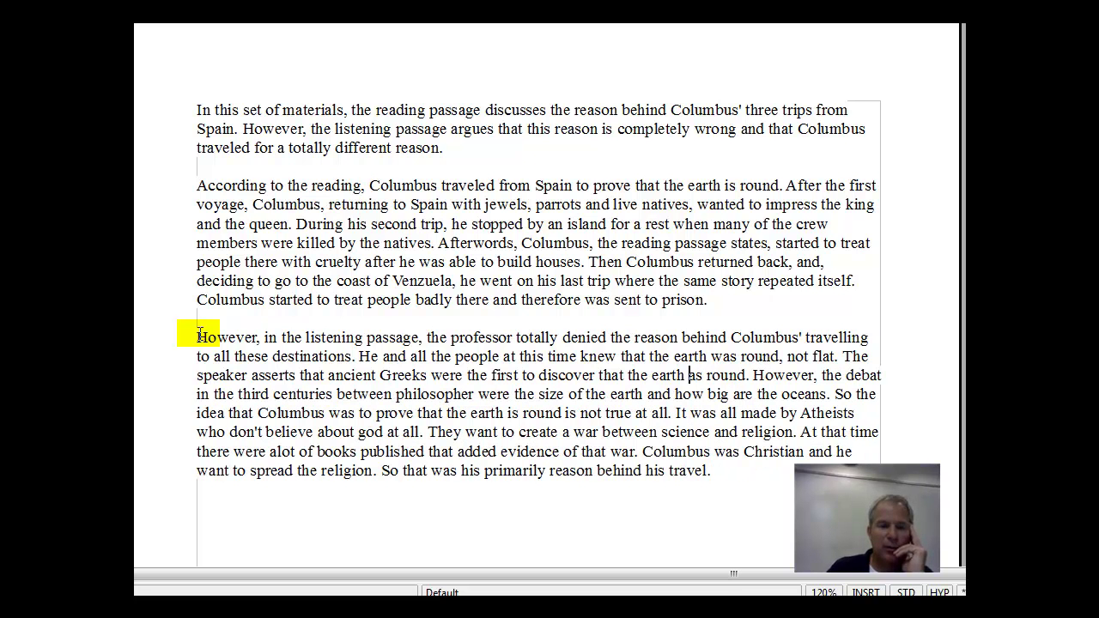
pyautogui.write('is')
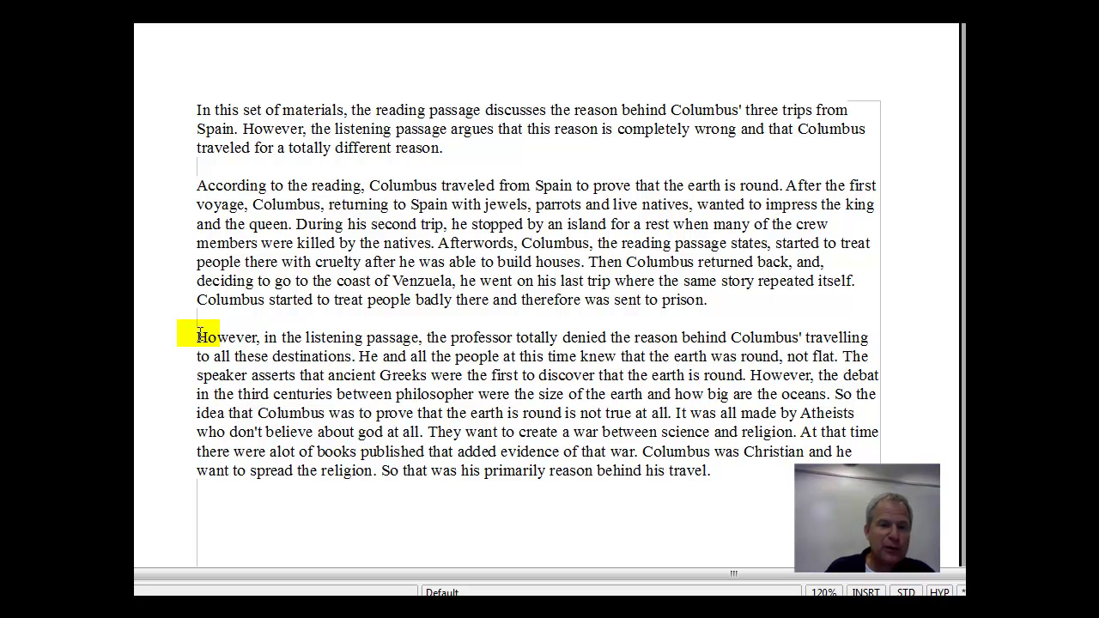
# Correct the spelling of "debat" to "debate" in the third paragraph's fourth sentence.
pyautogui.press('Right')
pyautogui.press('Right')
pyautogui.press('Right')
pyautogui.press('Right')
pyautogui.press('Right')
pyautogui.press('Right')
pyautogui.press('Right')
pyautogui.press('Right')
pyautogui.press('Right')
pyautogui.press('Right')
pyautogui.press('Right')
pyautogui.press('Right')
pyautogui.press('Right')
pyautogui.press('Right')
pyautogui.press('Right')
pyautogui.press('Right')
pyautogui.press('Right')
pyautogui.press('Right')
pyautogui.press('Right')
pyautogui.press('Right')
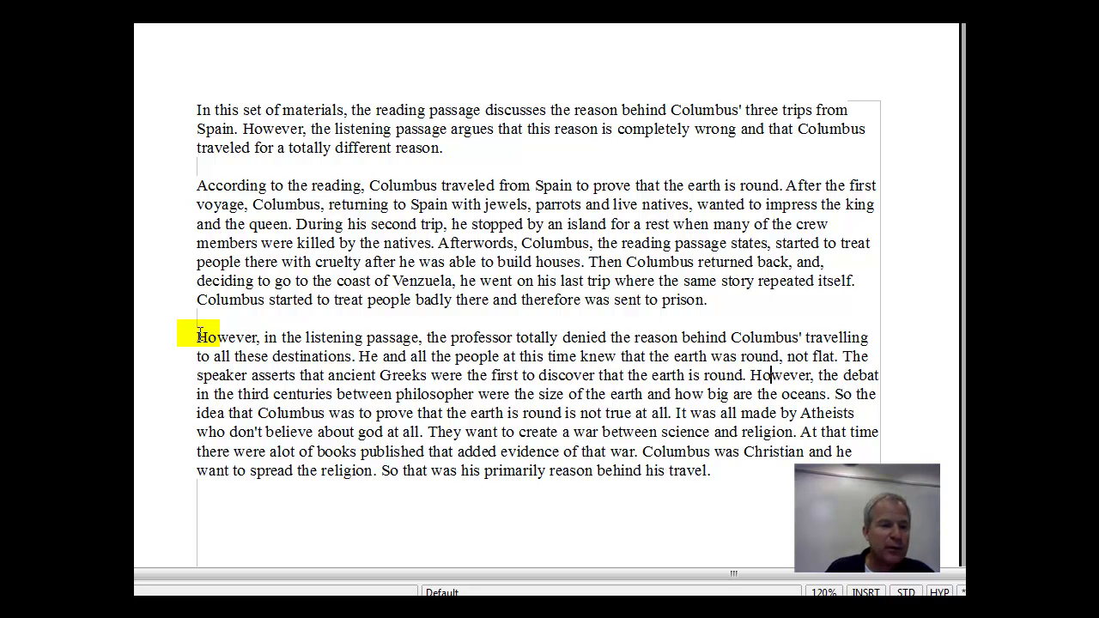
pyautogui.press('Right')
pyautogui.press('Right')
pyautogui.press('Right')
pyautogui.press('Right')
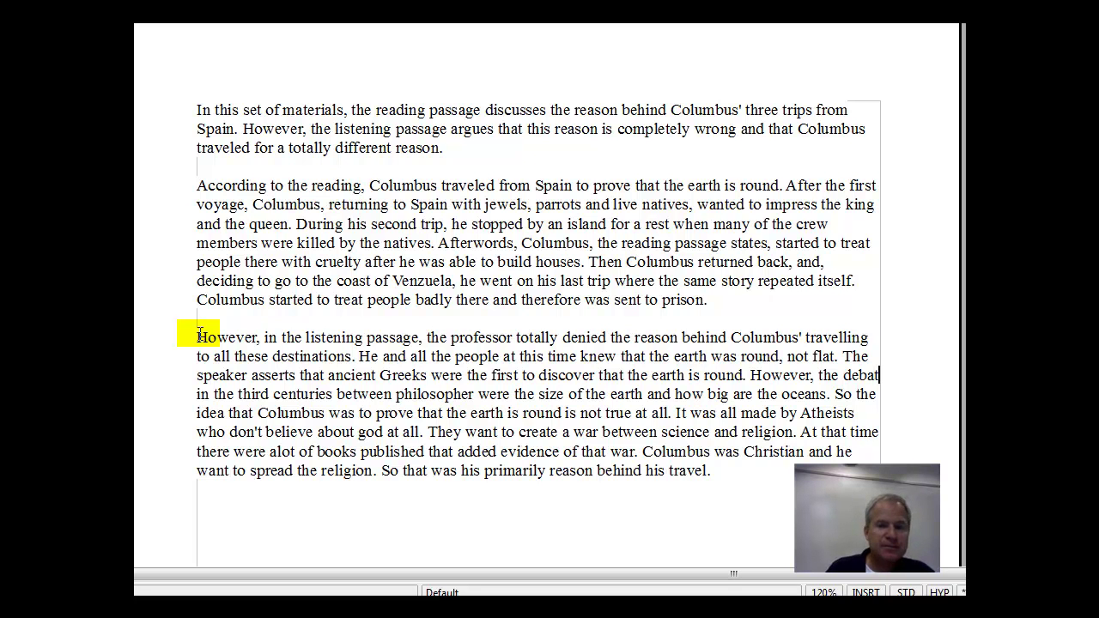
pyautogui.write('e')
# Insert "was" after "the debate in the third centuries" and before "between philosopher" in the third paragraph.
pyautogui.press('Right')
pyautogui.press('Right')
pyautogui.press('Right')
pyautogui.press('Right')
pyautogui.press('Right')
pyautogui.press('Right')
pyautogui.press('Right')
pyautogui.press('Right')
pyautogui.press('Right')
pyautogui.press('Right')
pyautogui.press('Right')
pyautogui.press('Right')
pyautogui.press('Right')
pyautogui.press('Right')
pyautogui.press('Right')
pyautogui.press('Right')
pyautogui.press('Right')
pyautogui.press('Right')
pyautogui.press('Right')
pyautogui.press('Right')
pyautogui.press('Left')
pyautogui.press('Left')
pyautogui.press('Left')
pyautogui.press('Left')
pyautogui.press('Left')
pyautogui.press('Left')
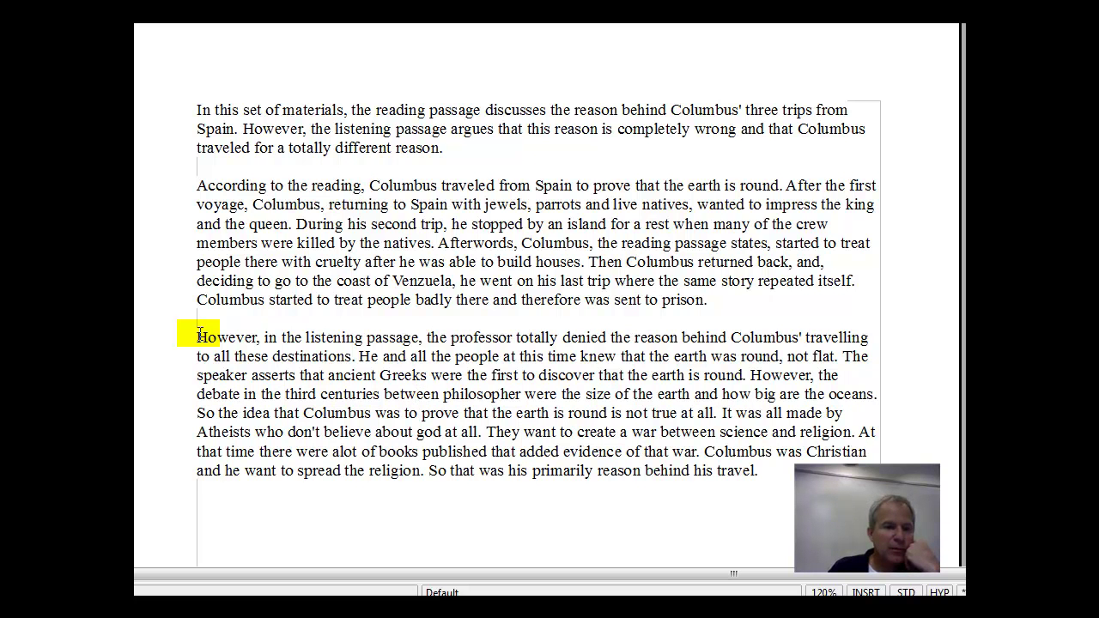
pyautogui.press('Left')
pyautogui.press('Left')
pyautogui.press('Left')
pyautogui.press('Left')
pyautogui.press('Left')
pyautogui.press('Left')
pyautogui.press('Left')
pyautogui.press('Left')
pyautogui.press('Left')
pyautogui.press('Left')
pyautogui.press('Left')
pyautogui.press('Left')
pyautogui.press('Left')
pyautogui.press('Left')
pyautogui.press('Left')
pyautogui.press('Left')
pyautogui.press('Left')
pyautogui.press('Left')
pyautogui.press('Left')
pyautogui.press('Left')
pyautogui.press('Right')
pyautogui.press('Right')
pyautogui.press('Right')
pyautogui.press('Right')
pyautogui.press('Right')
pyautogui.press('Right')
pyautogui.press('Right')
pyautogui.press('Right')
pyautogui.press('Right')
pyautogui.press('Right')
pyautogui.press('Right')
pyautogui.press('Right')
pyautogui.press('Right')
pyautogui.press('Right')
pyautogui.press('Right')
pyautogui.press('Right')
pyautogui.press('Right')
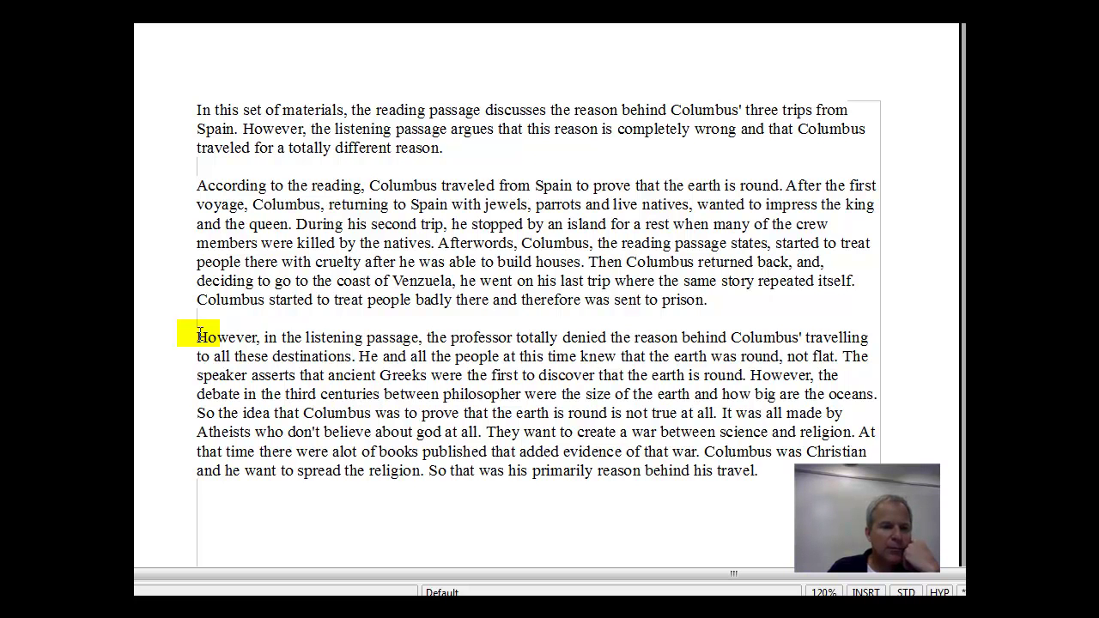
pyautogui.write('was')
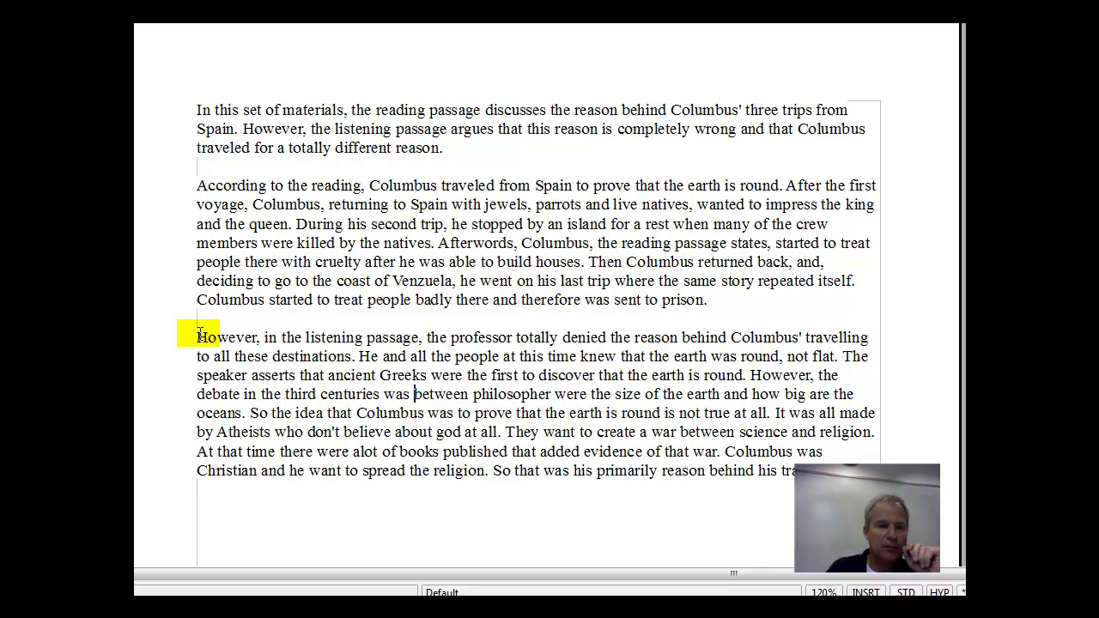
# Replace "between" with "among" before "philosopher" in the third paragraph's sentence about the debate.
pyautogui.press('Delete')
pyautogui.press('Delete')
pyautogui.press('Delete')
pyautogui.press('Delete')
pyautogui.press('Delete')
pyautogui.press('Delete')
pyautogui.press('Delete')
pyautogui.press('Delete')
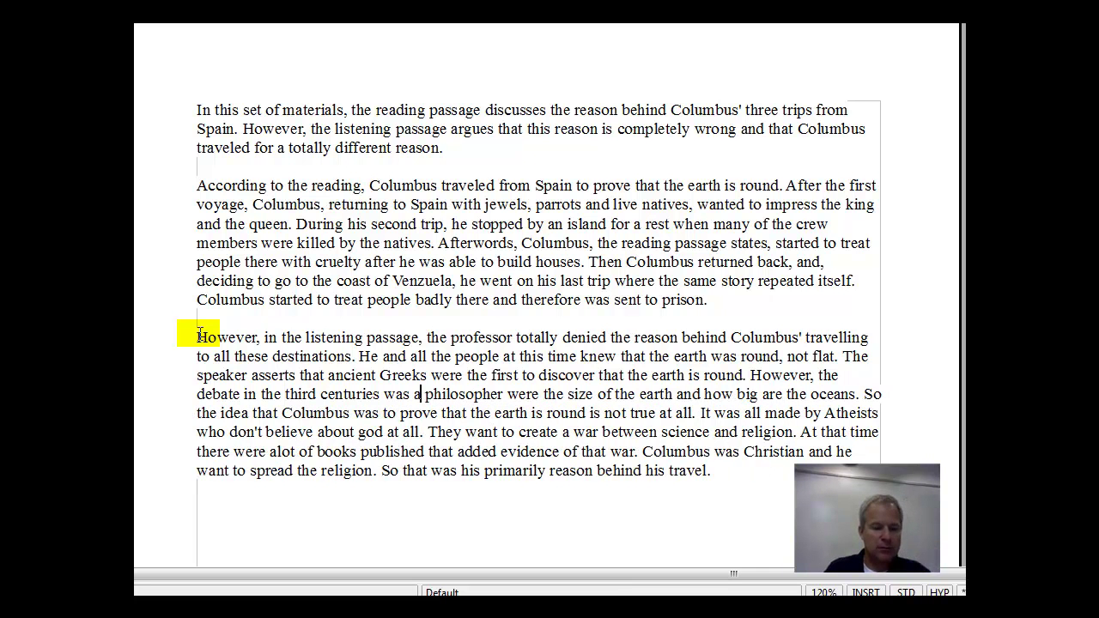
pyautogui.write('among')
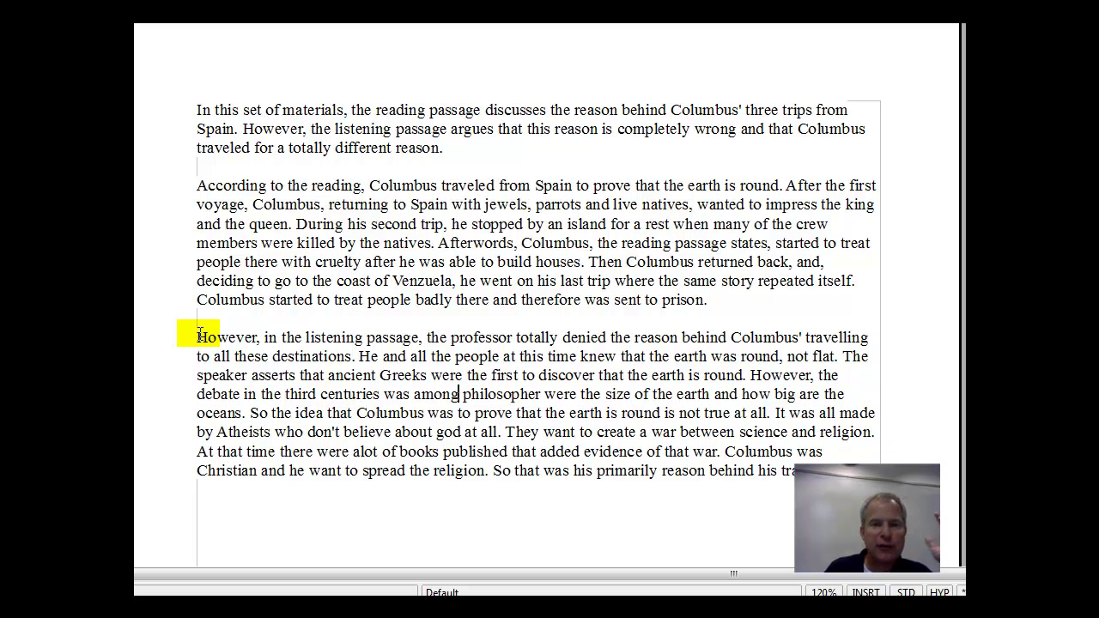
# Make "philosopher" plural as "philosophers" in the third paragraph's sentence about the debate.
pyautogui.press('Right')
pyautogui.press('Right')
pyautogui.press('Right')
pyautogui.press('Right')
pyautogui.press('Right')
pyautogui.press('Right')
pyautogui.press('Right')
pyautogui.press('Right')
pyautogui.press('Right')
pyautogui.press('Right')
pyautogui.press('Right')
pyautogui.press('Right')
pyautogui.write('s')
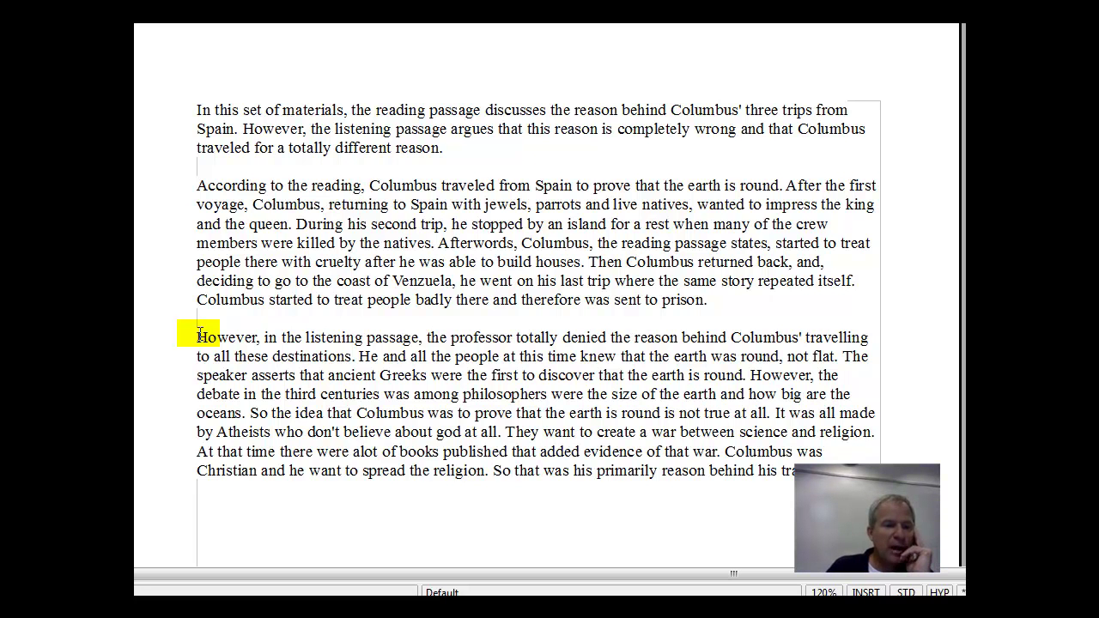
# Change "centuries" to the singular "century" after "the debate in the third" in the third paragraph.
pyautogui.press('Left')
pyautogui.press('Left')
pyautogui.press('Left')
pyautogui.press('Left')
pyautogui.press('Left')
pyautogui.press('Left')
pyautogui.press('Left')
pyautogui.press('Left')
pyautogui.press('Left')
pyautogui.press('Left')
pyautogui.press('Left')
pyautogui.press('Left')
pyautogui.press('Left')
pyautogui.press('Left')
pyautogui.press('Left')
pyautogui.press('Left')
pyautogui.press('Left')
pyautogui.press('Left')
pyautogui.press('Left')
pyautogui.press('Left')
pyautogui.press('Left')
pyautogui.press('Left')
pyautogui.press('Left')
pyautogui.press('BackSpace')
pyautogui.press('BackSpace')
pyautogui.press('BackSpace')
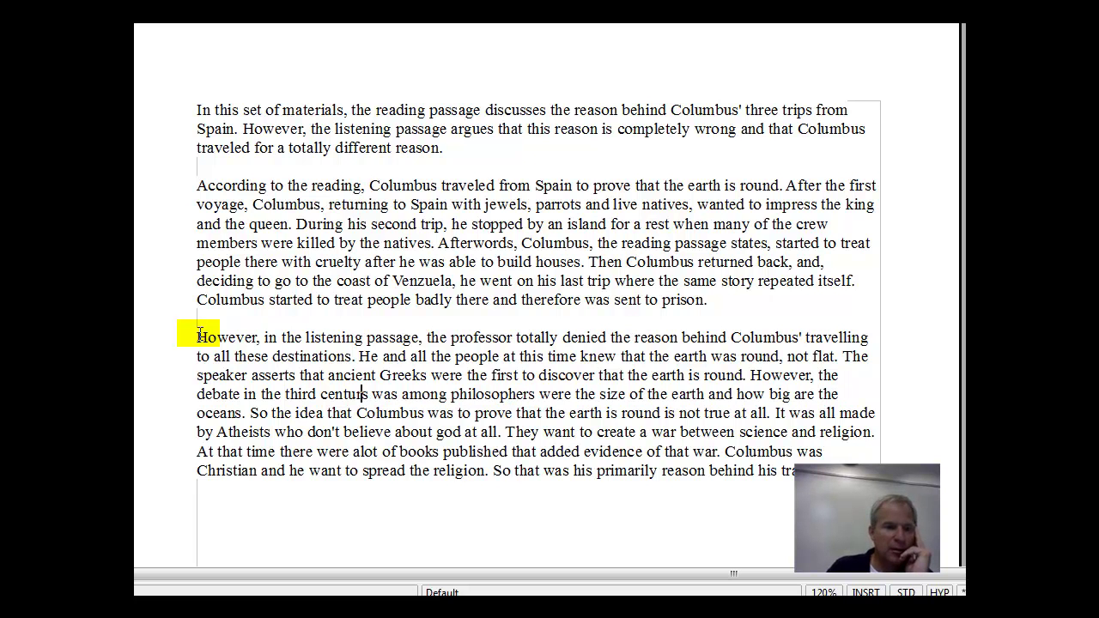
pyautogui.write('y')
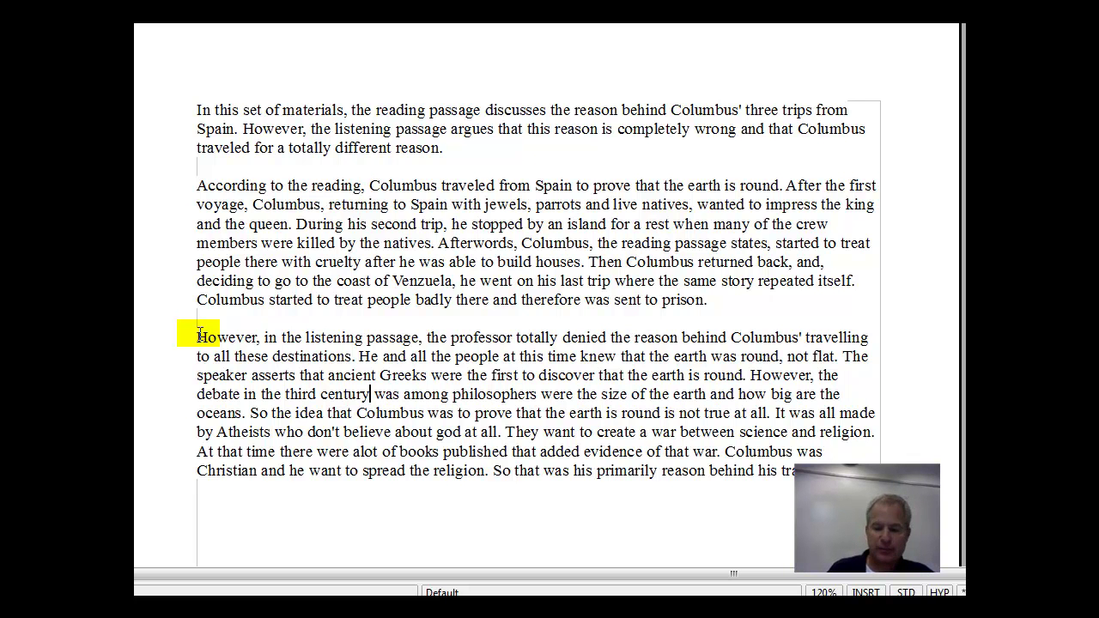
# Replace "were" with "concerning" between "philosophers" and "the size of the earth" in the third paragraph.
pyautogui.press('Right')
pyautogui.press('Right')
pyautogui.press('Right')
pyautogui.press('Right')
pyautogui.press('Right')
pyautogui.press('Right')
pyautogui.press('Right')
pyautogui.press('Right')
pyautogui.press('Right')
pyautogui.press('Right')
pyautogui.press('Right')
pyautogui.press('Right')
pyautogui.press('Right')
pyautogui.press('Right')
pyautogui.press('Right')
pyautogui.press('Right')
pyautogui.press('Right')
pyautogui.press('Right')
pyautogui.press('Right')
pyautogui.press('Right')
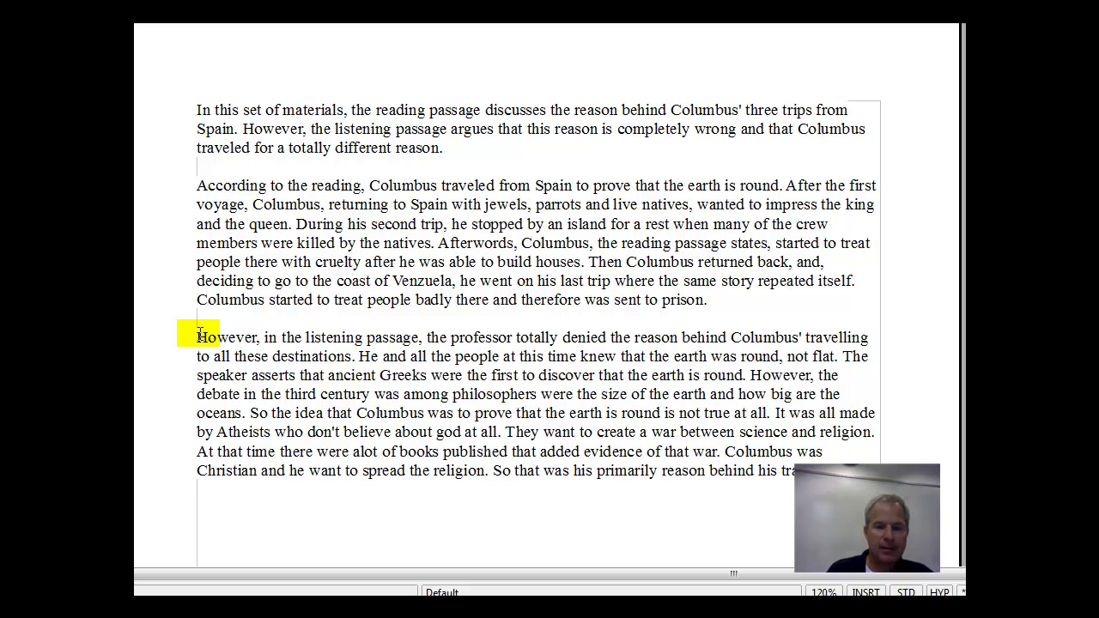
pyautogui.press('Delete')
pyautogui.press('Delete')
pyautogui.press('Delete')
pyautogui.press('Delete')
pyautogui.press('Delete')
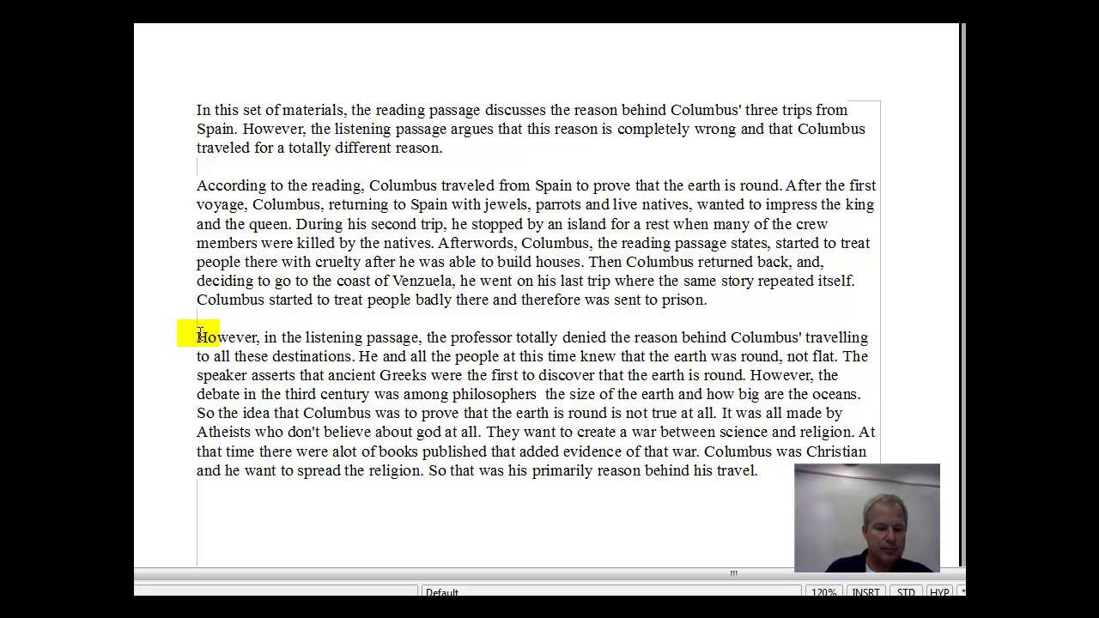
pyautogui.write('concerning')
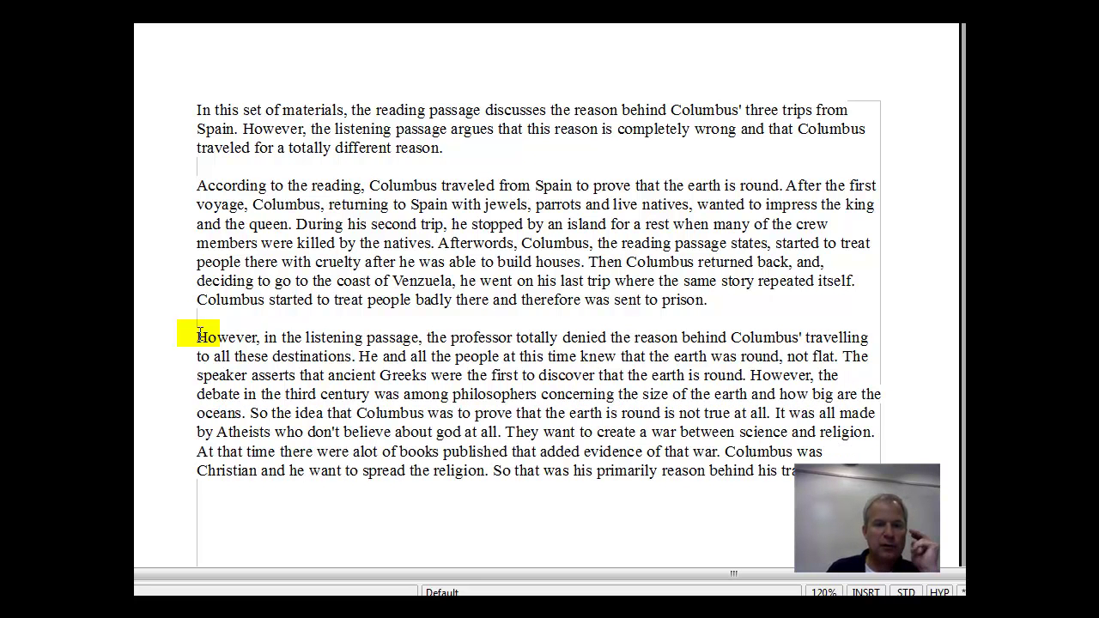
# Delete "are" from the phrase "how big are the oceans" in the third paragraph.
pyautogui.press('Right')
pyautogui.press('Right')
pyautogui.press('Right')
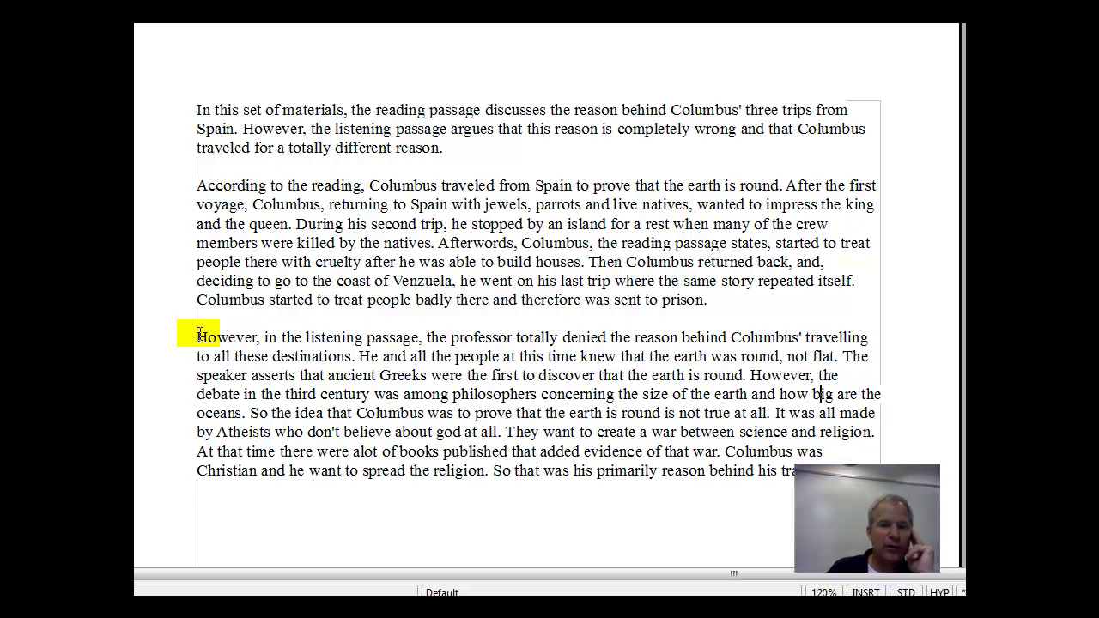
pyautogui.press('Right')
pyautogui.press('Right')
pyautogui.press('Right')
pyautogui.press('Right')
pyautogui.press('Left')
pyautogui.press('Delete')
pyautogui.press('Delete')
pyautogui.press('Delete')
pyautogui.press('Delete')
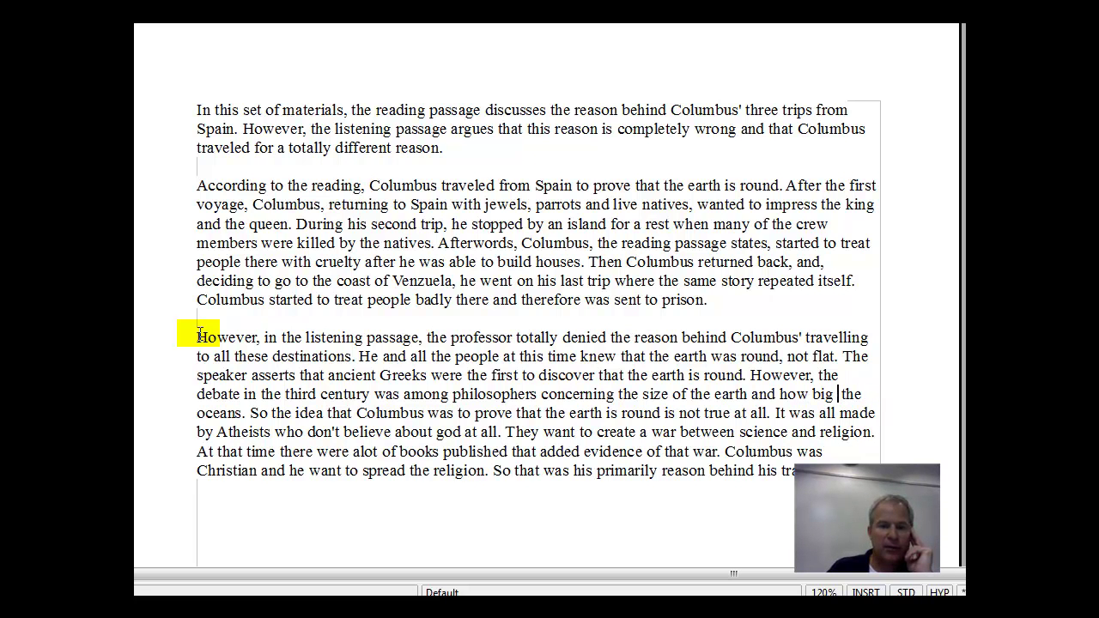
# Insert "and its oceans" after "the size of the earth" in the third paragraph's sentence about the debate.
pyautogui.press('Right')
pyautogui.press('Right')
pyautogui.press('Right')
pyautogui.press('Right')
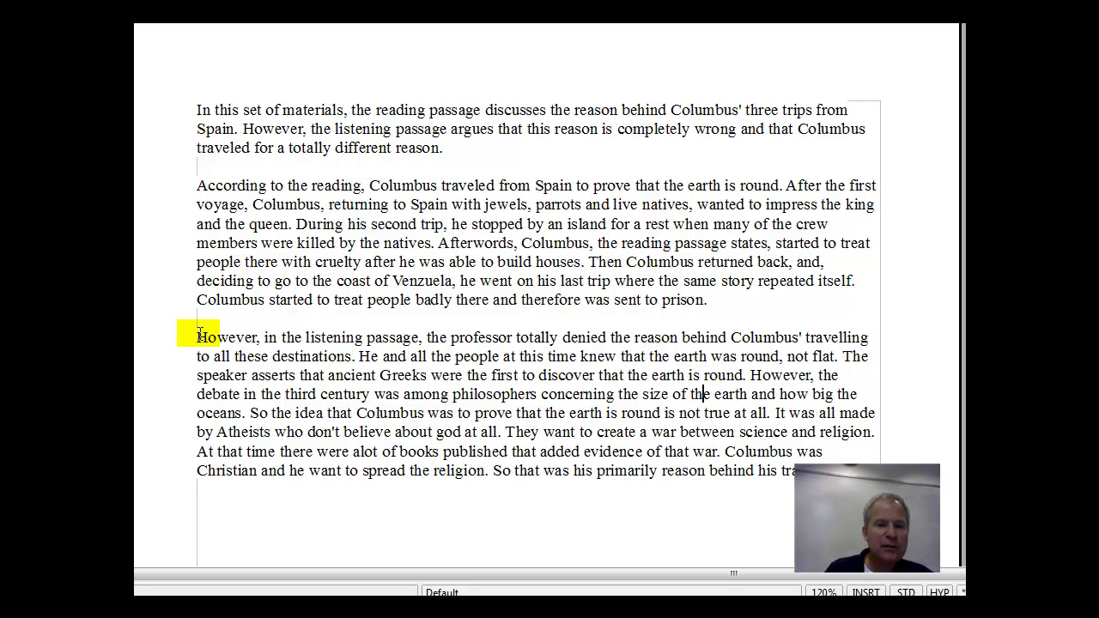
pyautogui.click(747, 394)
pyautogui.write('and its o')
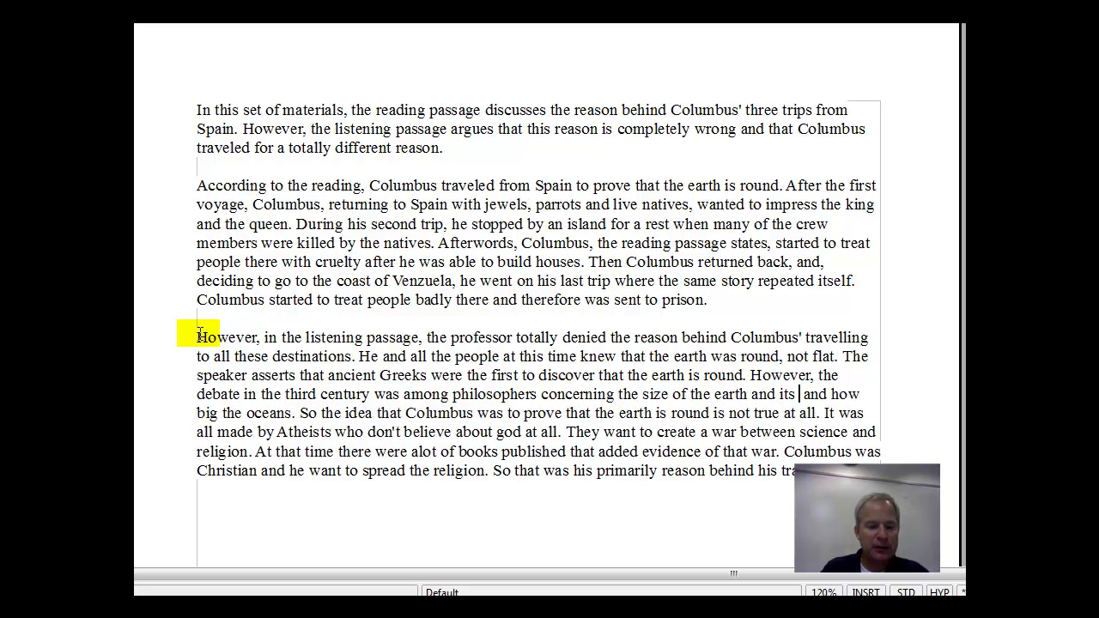
pyautogui.write('cea')
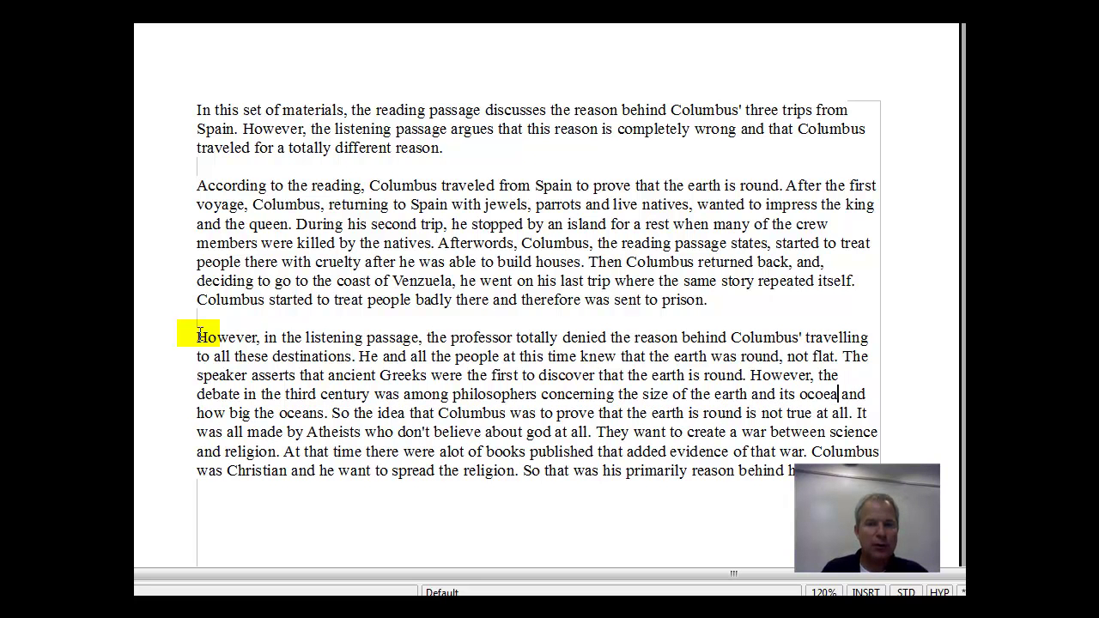
pyautogui.write('ns')
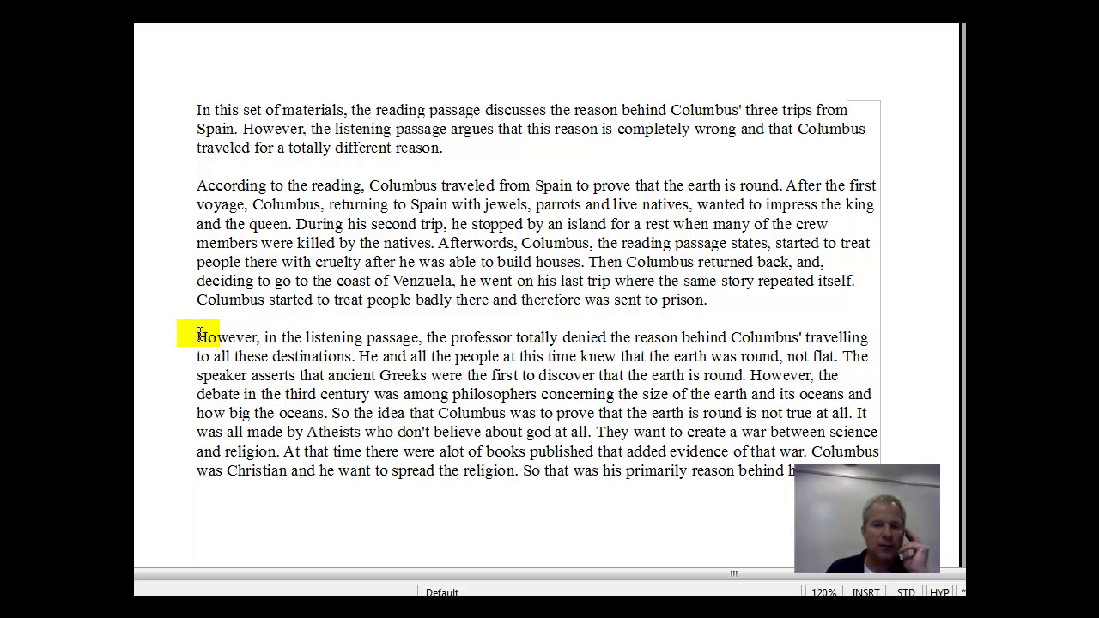
# Delete the redundant phrase "and how big the oceans" after "its oceans", including the extra space before the period.
pyautogui.press('Left')
pyautogui.press('Left')
pyautogui.press('Left')
pyautogui.press('Left')
pyautogui.press('Left')
pyautogui.press('Left')
pyautogui.press('Left')
pyautogui.press('Left')
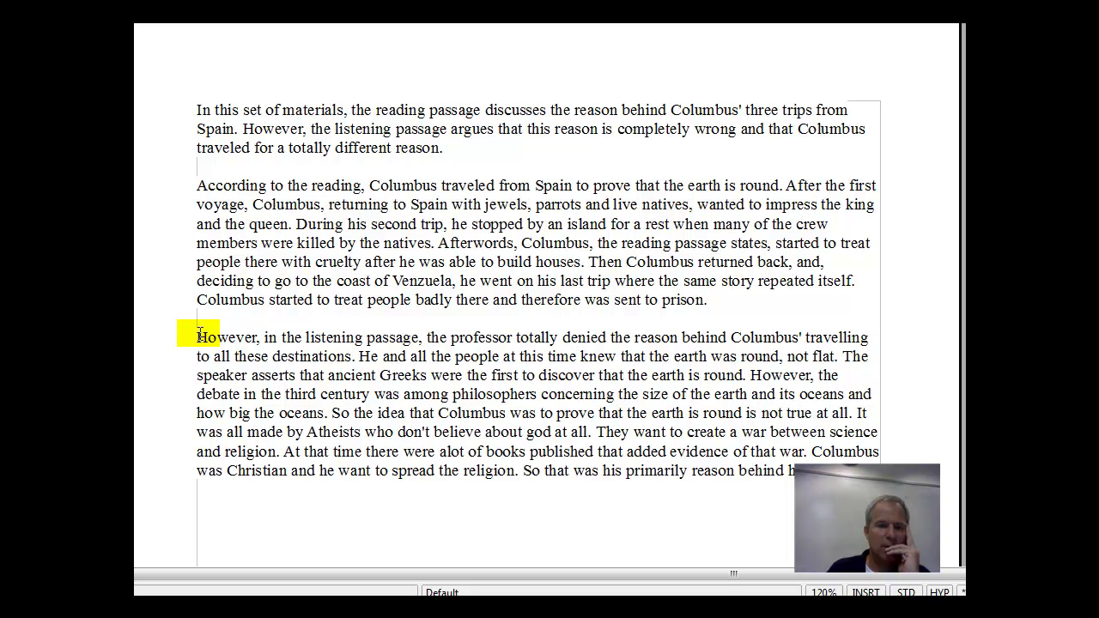
pyautogui.press('Right')
pyautogui.press('Right')
pyautogui.press('Right')
pyautogui.press('Right')
pyautogui.press('Right')
pyautogui.press('Right')
pyautogui.press('Right')
pyautogui.press('Right')
pyautogui.press('Right')
pyautogui.press('Delete')
pyautogui.press('Delete')
pyautogui.press('Delete')
pyautogui.press('Delete')
pyautogui.press('Delete')
pyautogui.press('Delete')
pyautogui.press('Delete')
pyautogui.press('Delete')
pyautogui.press('Delete')
pyautogui.press('Delete')
pyautogui.press('Delete')
pyautogui.press('Delete')
pyautogui.press('Delete')
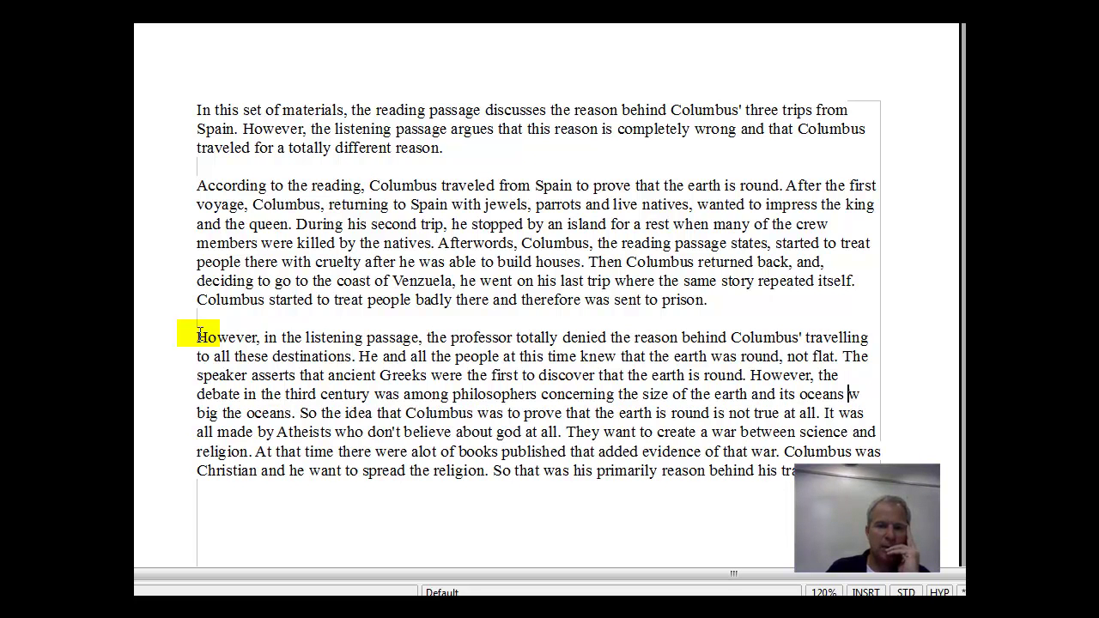
pyautogui.press('Delete')
pyautogui.press('Delete')
pyautogui.press('Delete')
pyautogui.press('Delete')
pyautogui.press('Delete')
pyautogui.press('Delete')
pyautogui.press('Delete')
pyautogui.press('Delete')
pyautogui.press('Delete')
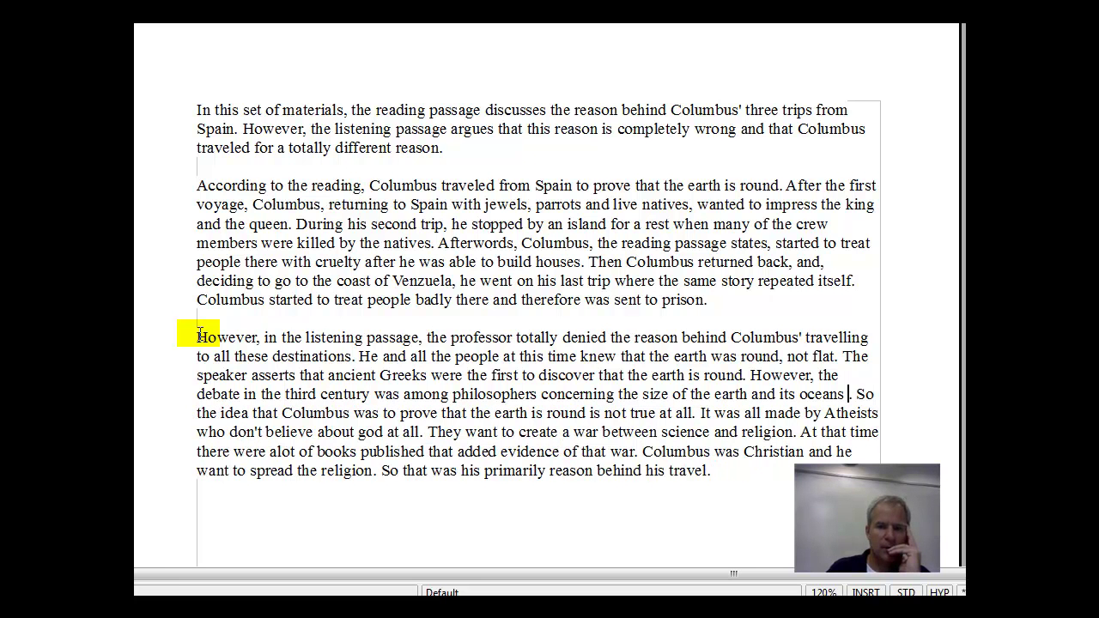
pyautogui.press('Delete')
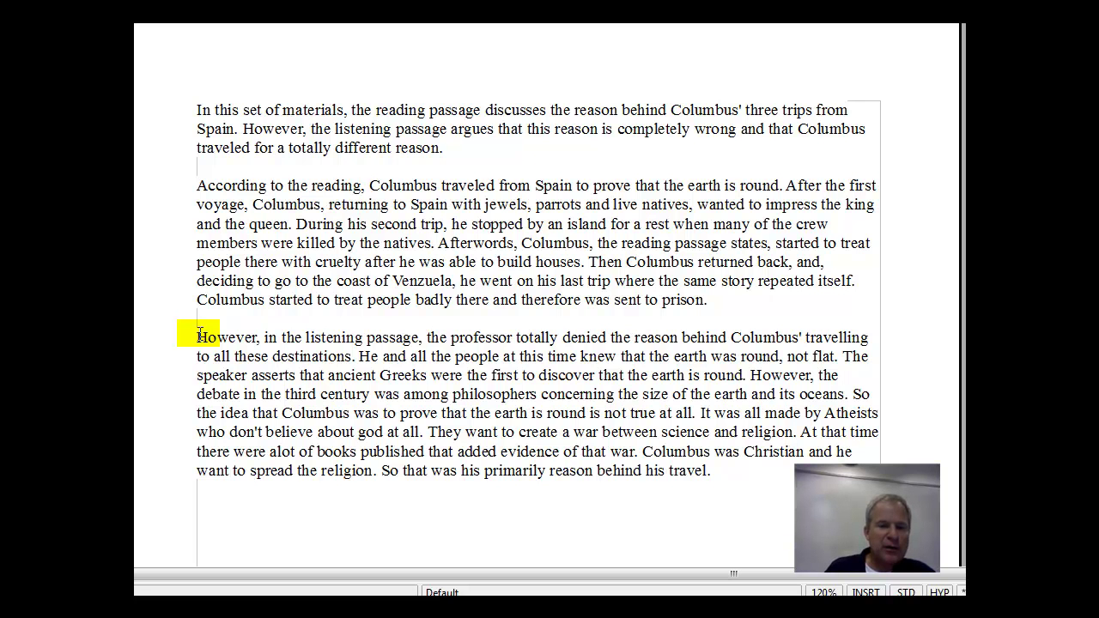
# Replace "So the" with "The" at the start of the third paragraph's sentence "So the idea that Columbus".
pyautogui.hotkey('ctrl', 'Right')
pyautogui.hotkey('ctrl', 'Right')
pyautogui.hotkey('ctrl', 'Right')
pyautogui.hotkey('ctrl', 'Right')
pyautogui.hotkey('ctrl', 'Right')
pyautogui.hotkey('ctrl', 'Right')
pyautogui.hotkey('ctrl', 'Right')
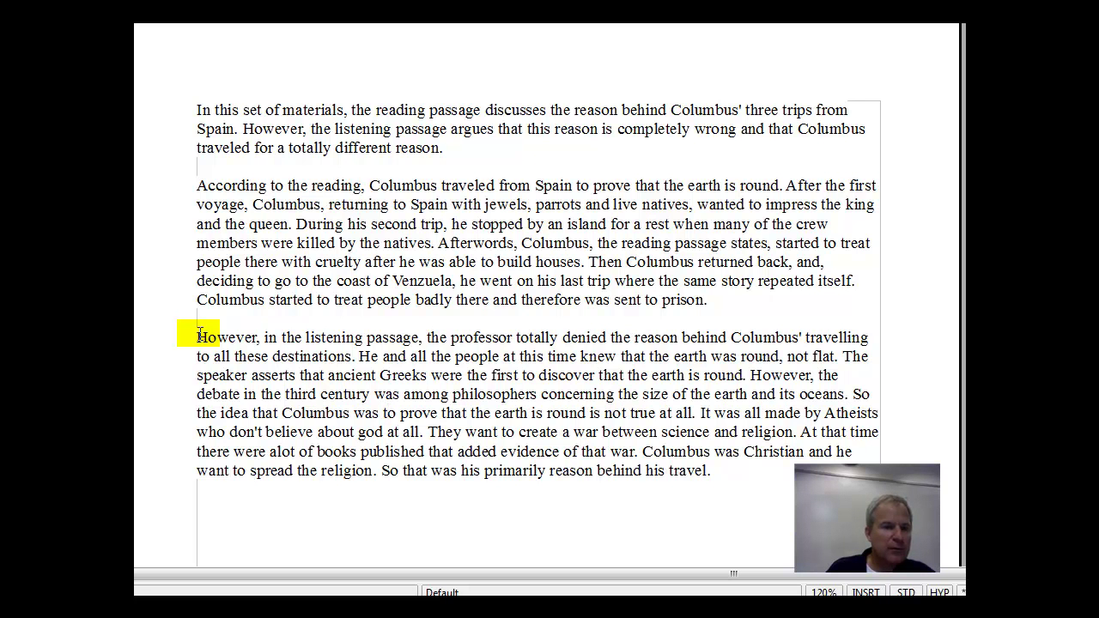
pyautogui.hotkey('ctrl', 'Left')
pyautogui.hotkey('ctrl', 'Left')
pyautogui.press('Up')
pyautogui.press('End')
pyautogui.hotkey('ctrl', 'Left')
pyautogui.press('Delete')
pyautogui.press('Delete')
pyautogui.press('Delete')
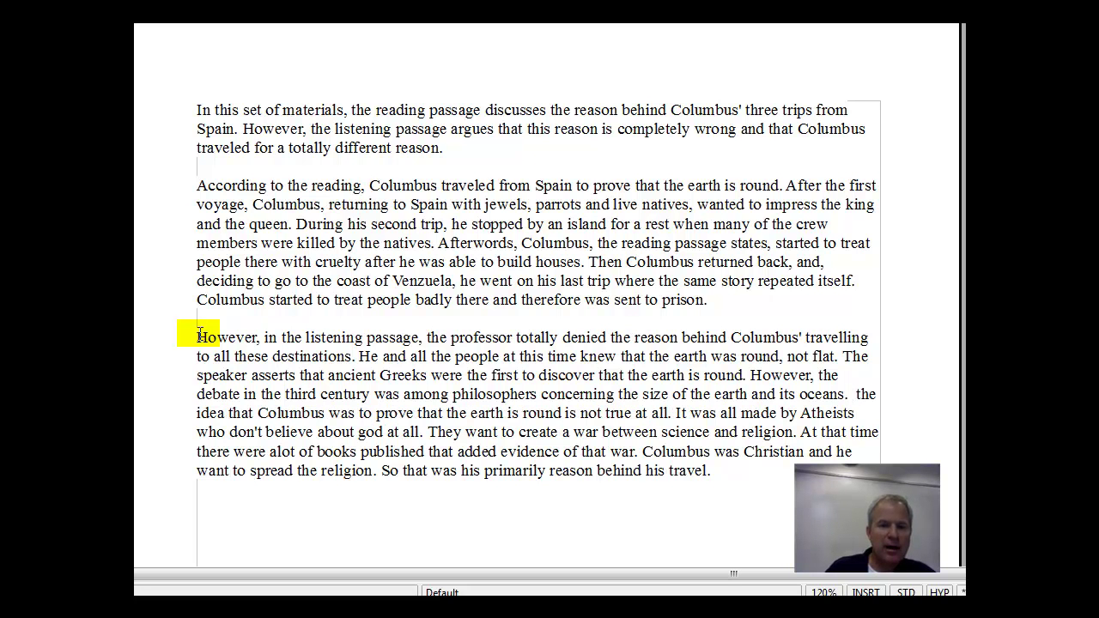
pyautogui.press('Delete')
pyautogui.press('Delete')
pyautogui.press('Delete')
pyautogui.press('BackSpace')
pyautogui.press('Right')
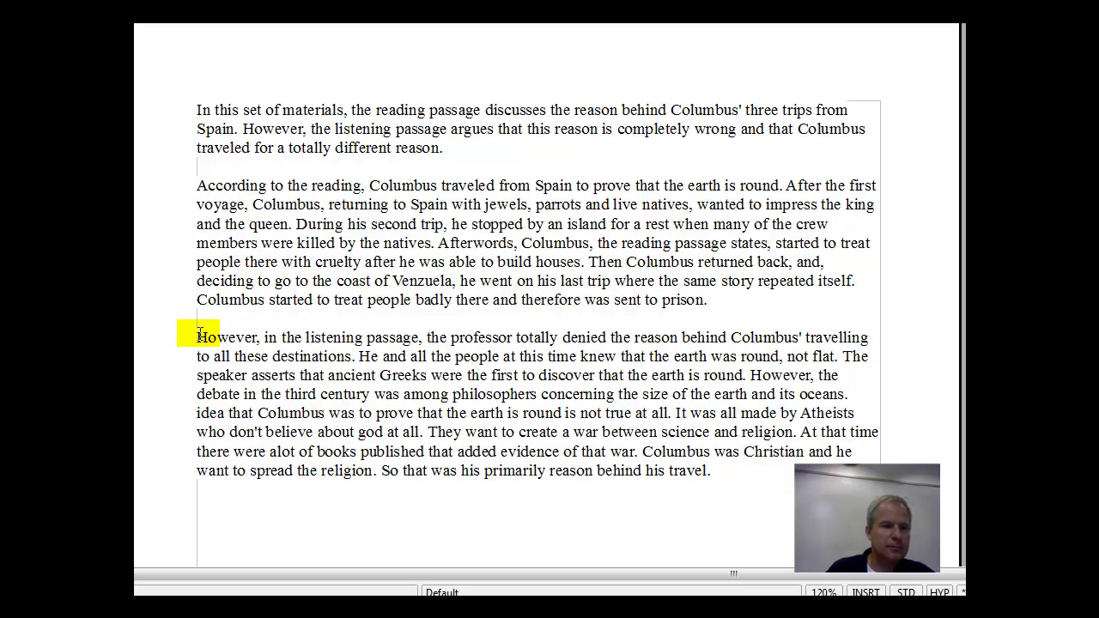
pyautogui.write('The')
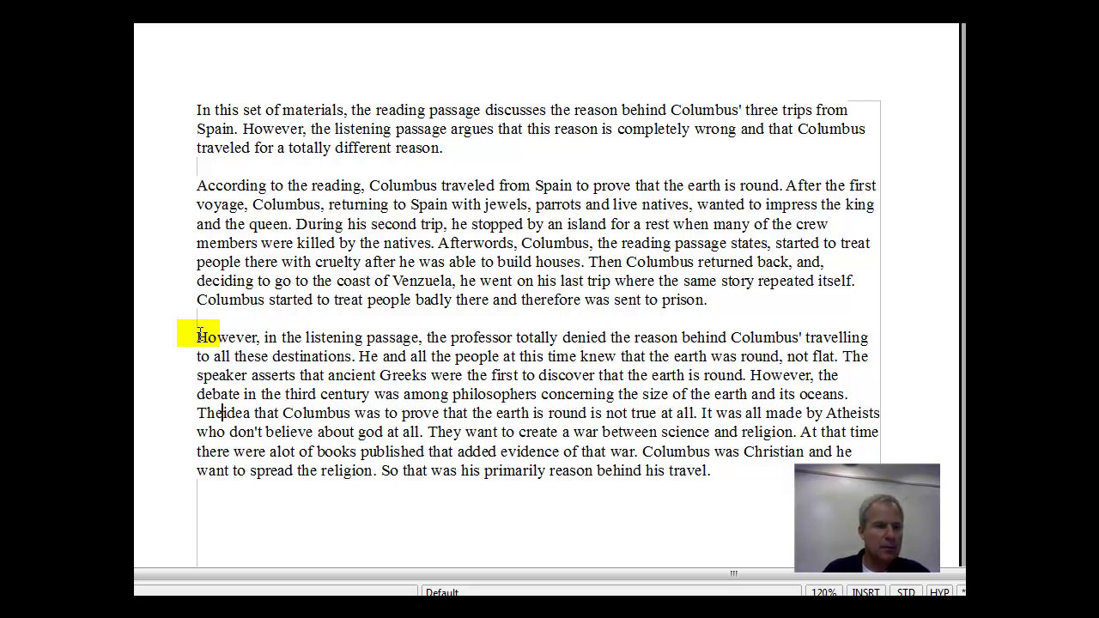
# Replace "was" with "sailed" between "The idea that Columbus" and "to prove" in the third paragraph.
pyautogui.press('Right')
pyautogui.press('Right')
pyautogui.press('Right')
pyautogui.press('Right')
pyautogui.press('Right')
pyautogui.press('Right')
pyautogui.press('Right')
pyautogui.press('Right')
pyautogui.press('Right')
pyautogui.press('Right')
pyautogui.press('Right')
pyautogui.press('Right')
pyautogui.press('Right')
pyautogui.press('Right')
pyautogui.press('Right')
pyautogui.press('Right')
pyautogui.press('Right')
pyautogui.press('Right')
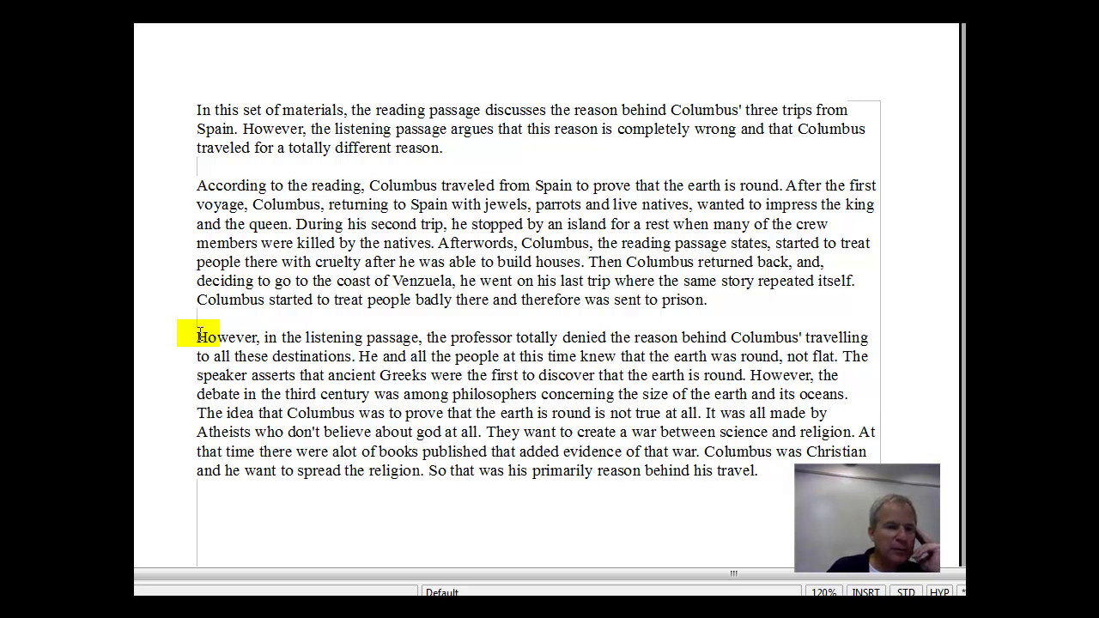
pyautogui.write('sailed')
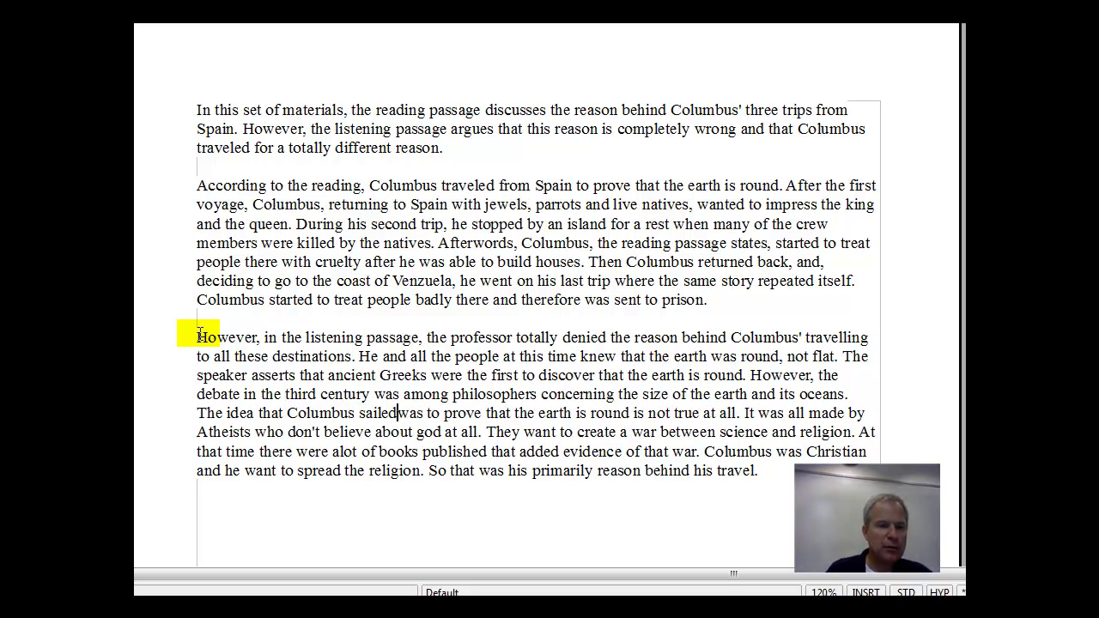
pyautogui.press('Delete')
pyautogui.press('Delete')
pyautogui.press('Delete')
pyautogui.press('Delete')
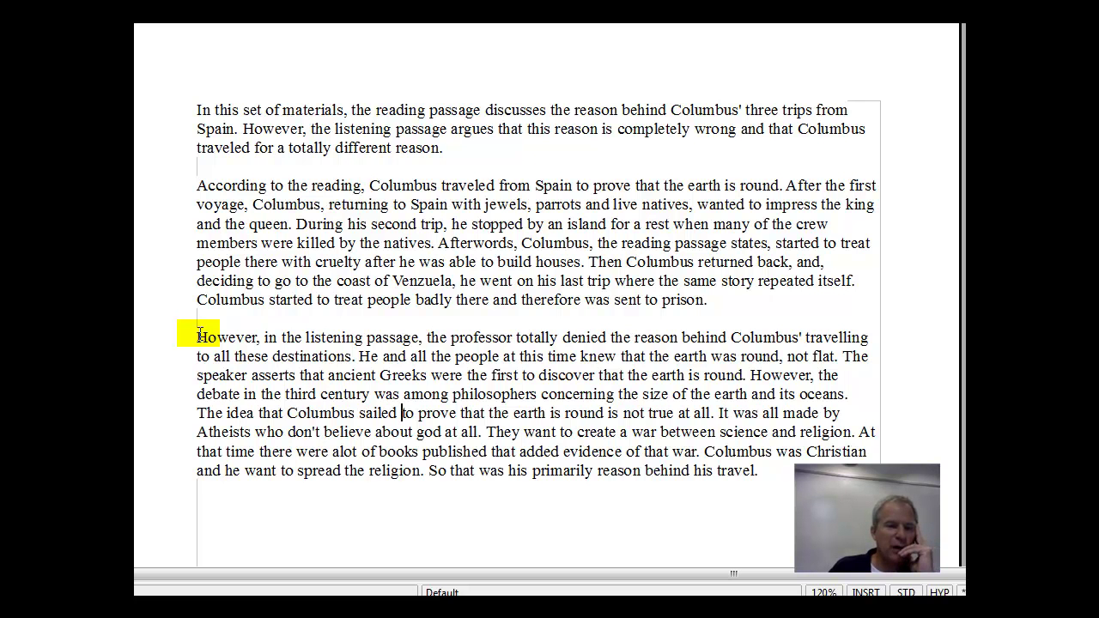
# Insert "up" after "It was all made" in the third paragraph.
pyautogui.press('Down')
pyautogui.press('Left')
pyautogui.press('Left')
pyautogui.press('Left')
pyautogui.press('Left')
pyautogui.press('Left')
pyautogui.press('Left')
pyautogui.press('Left')
pyautogui.press('Left')
pyautogui.press('Left')
pyautogui.press('Left')
pyautogui.press('Left')
pyautogui.press('Left')
pyautogui.press('Left')
pyautogui.press('Left')
pyautogui.press('Left')
pyautogui.press('Left')
pyautogui.press('Left')
pyautogui.press('Left')
pyautogui.press('Left')
pyautogui.press('Left')
pyautogui.press('Up')
pyautogui.press('End')
pyautogui.write('up')
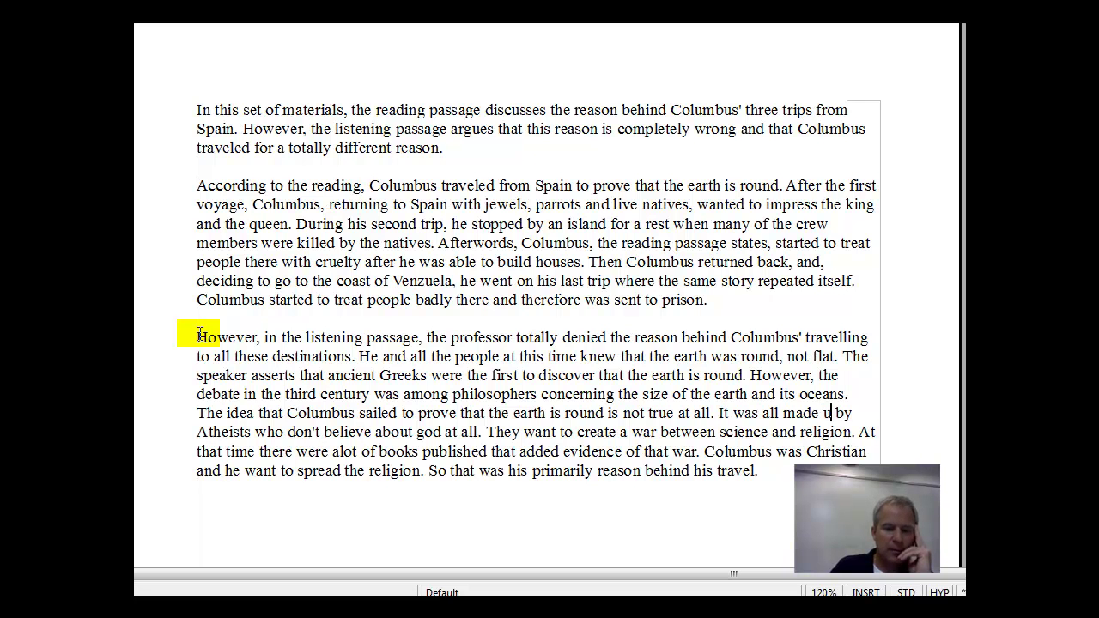
# Change "don't" to "didn't" in the phrase "Atheists who don't believe" in the third paragraph.
pyautogui.press('Right')
pyautogui.press('Right')
pyautogui.press('Right')
pyautogui.press('Right')
pyautogui.press('Right')
pyautogui.press('Right')
pyautogui.press('Right')
pyautogui.press('Right')
pyautogui.press('Right')
pyautogui.press('Right')
pyautogui.press('Right')
pyautogui.press('Right')
pyautogui.press('Right')
pyautogui.press('Right')
pyautogui.press('Right')
pyautogui.press('Right')
pyautogui.press('Right')
pyautogui.press('Right')
pyautogui.press('Right')
pyautogui.press('Right')
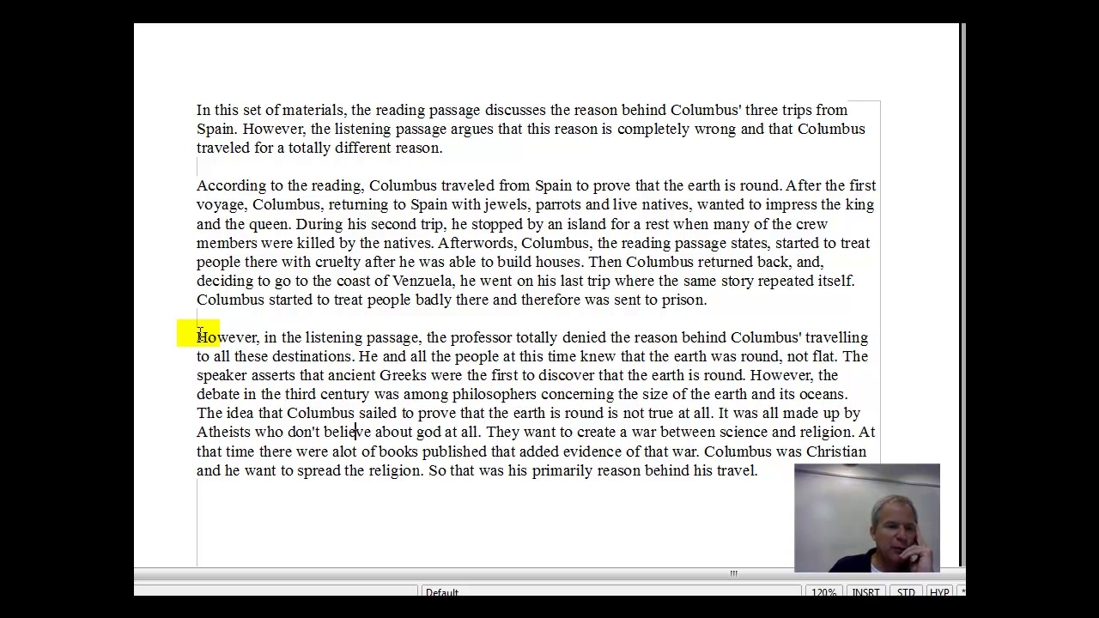
pyautogui.press('Left')
pyautogui.press('Left')
pyautogui.press('Left')
pyautogui.press('Left')
pyautogui.press('Left')
pyautogui.press('Left')
pyautogui.press('Left')
pyautogui.press('Left')
pyautogui.press('Left')
pyautogui.press('Left')
pyautogui.press('Left')
pyautogui.press('Left')
pyautogui.press('Left')
pyautogui.press('Left')
pyautogui.press('Left')
pyautogui.press('Left')
pyautogui.press('Left')
pyautogui.press('Left')
pyautogui.press('Left')
pyautogui.press('Left')
pyautogui.press('Delete')
pyautogui.press('Delete')
pyautogui.press('Delete')
pyautogui.press('Delete')
pyautogui.write("idn't")
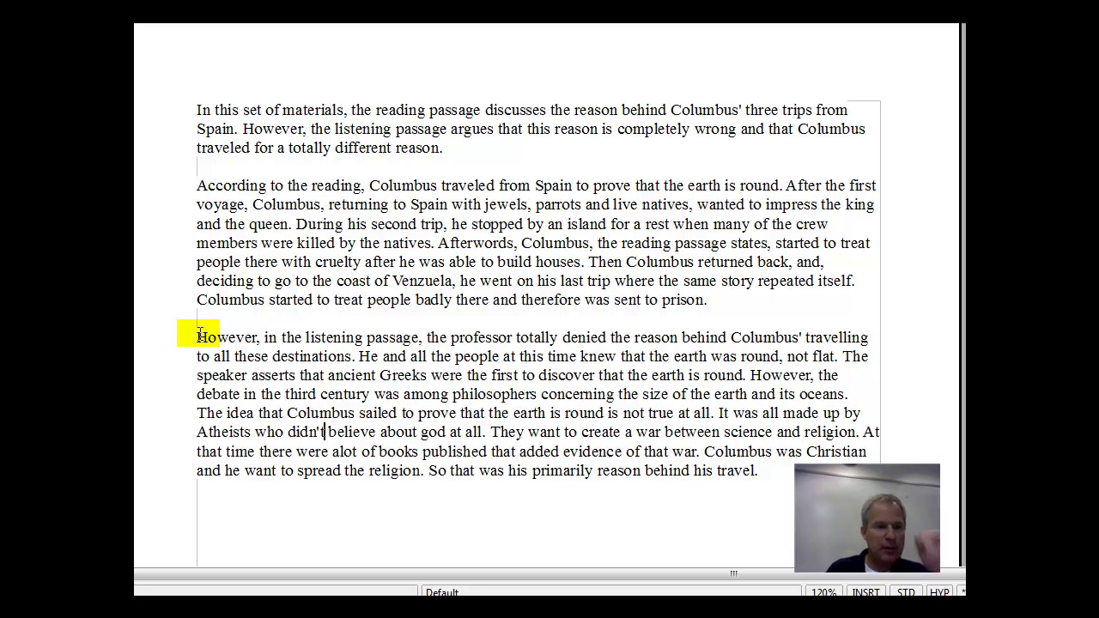
# Capitalize "god" as "God" in the third paragraph's phrase about Atheists.
pyautogui.press('Right')
pyautogui.press('Right')
pyautogui.press('Right')
pyautogui.press('Right')
pyautogui.press('Right')
pyautogui.press('Right')
pyautogui.press('Right')
pyautogui.press('Right')
pyautogui.press('Right')
pyautogui.press('Right')
pyautogui.press('Right')
pyautogui.press('Right')
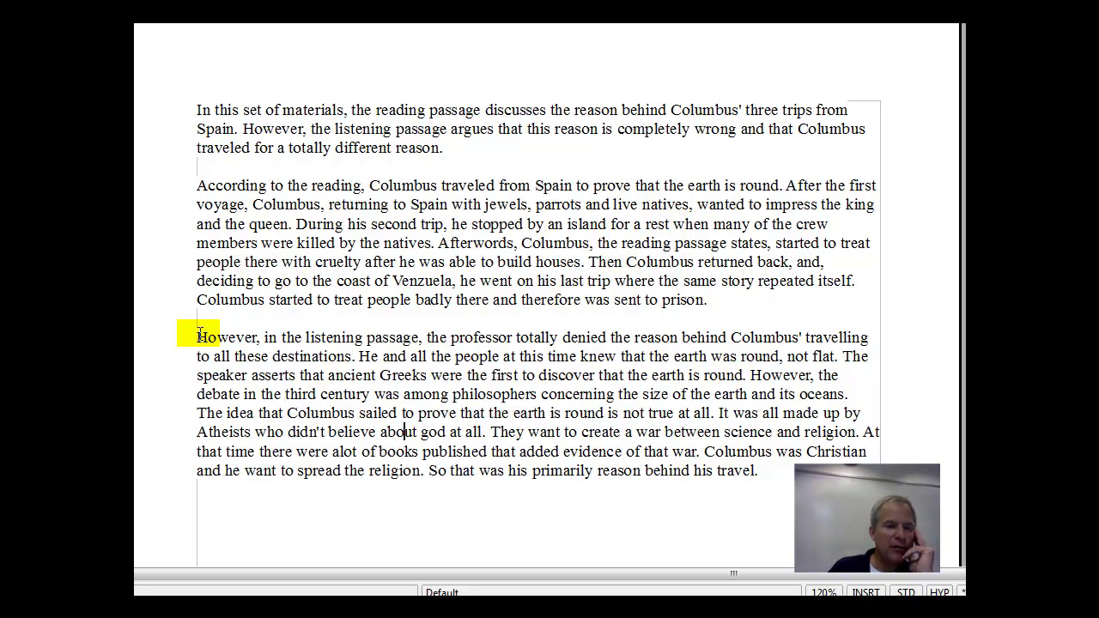
pyautogui.press('Delete')
pyautogui.write('G')
# Change "want" to "wanted" in the sentence "They want to create a war" in the third paragraph.
pyautogui.press('Right')
pyautogui.press('Right')
pyautogui.press('Right')
pyautogui.press('Right')
pyautogui.press('Right')
pyautogui.press('Right')
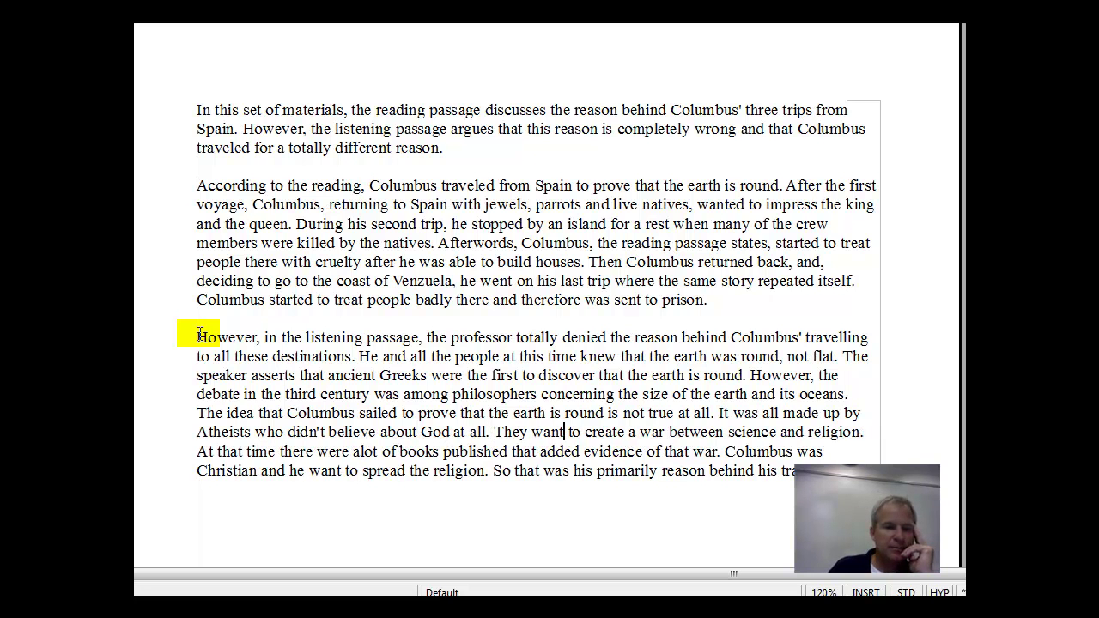
pyautogui.write('ed')
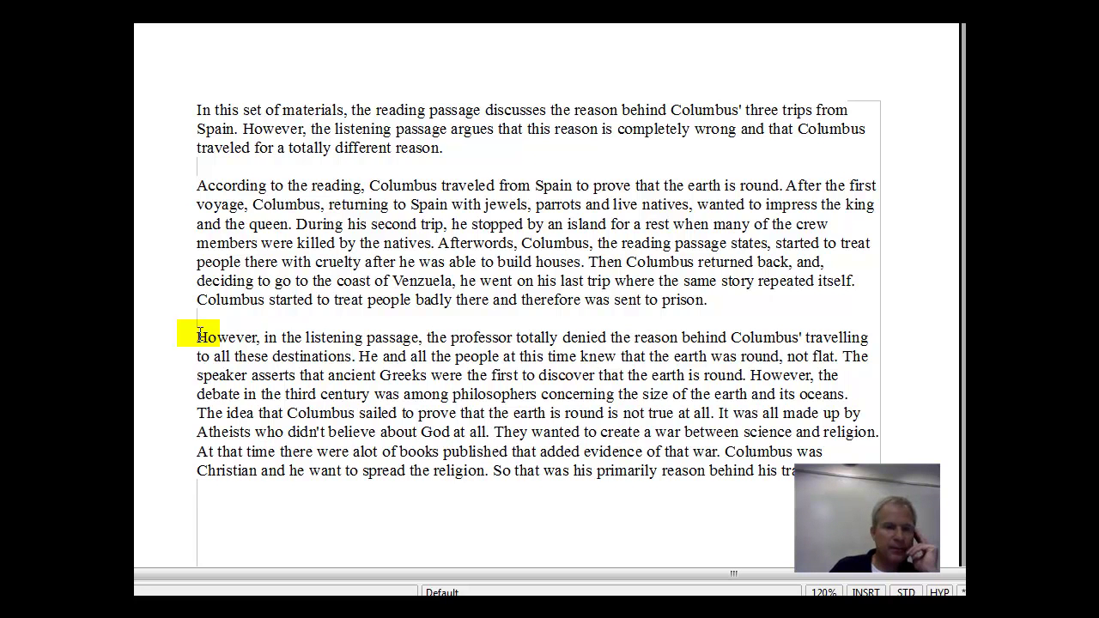
# Delete the period and the word "They" between "at all" and "wanted" to join the two sentences about Atheists.
pyautogui.press('Left')
pyautogui.press('Left')
pyautogui.press('Left')
pyautogui.press('Left')
pyautogui.press('Left')
pyautogui.press('Left')
pyautogui.press('Left')
pyautogui.press('Left')
pyautogui.press('Left')
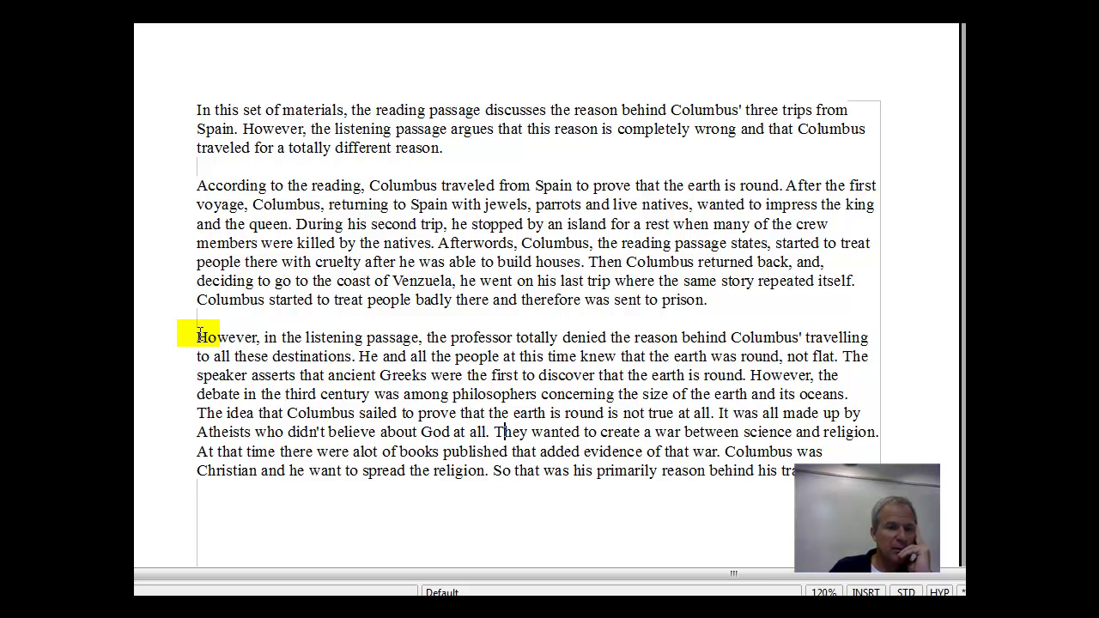
pyautogui.press('Left')
pyautogui.press('Left')
pyautogui.press('Left')
pyautogui.press('Left')
pyautogui.press('Left')
pyautogui.press('Left')
pyautogui.press('Left')
pyautogui.press('Left')
pyautogui.press('Right')
pyautogui.press('Right')
pyautogui.press('Right')
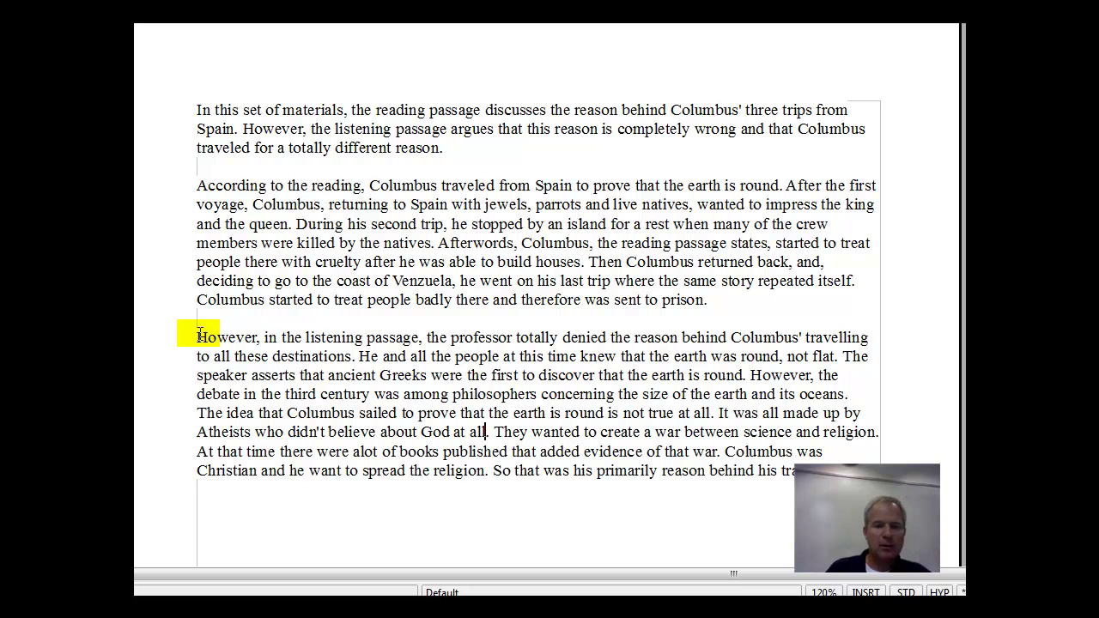
pyautogui.press('BackSpace')
pyautogui.press('Delete')
pyautogui.press('Delete')
pyautogui.press('Delete')
pyautogui.press('Delete')
pyautogui.press('Delete')
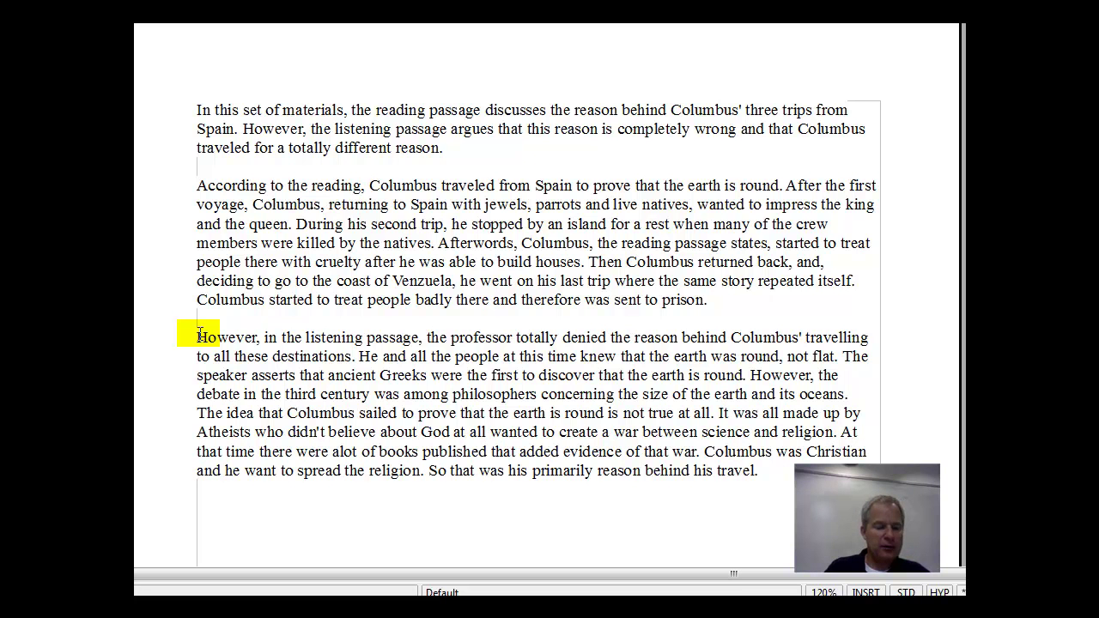
# Insert "and who" before "wanted to create a war" and delete "at all" after "God" in the third paragraph.
pyautogui.write('and who')
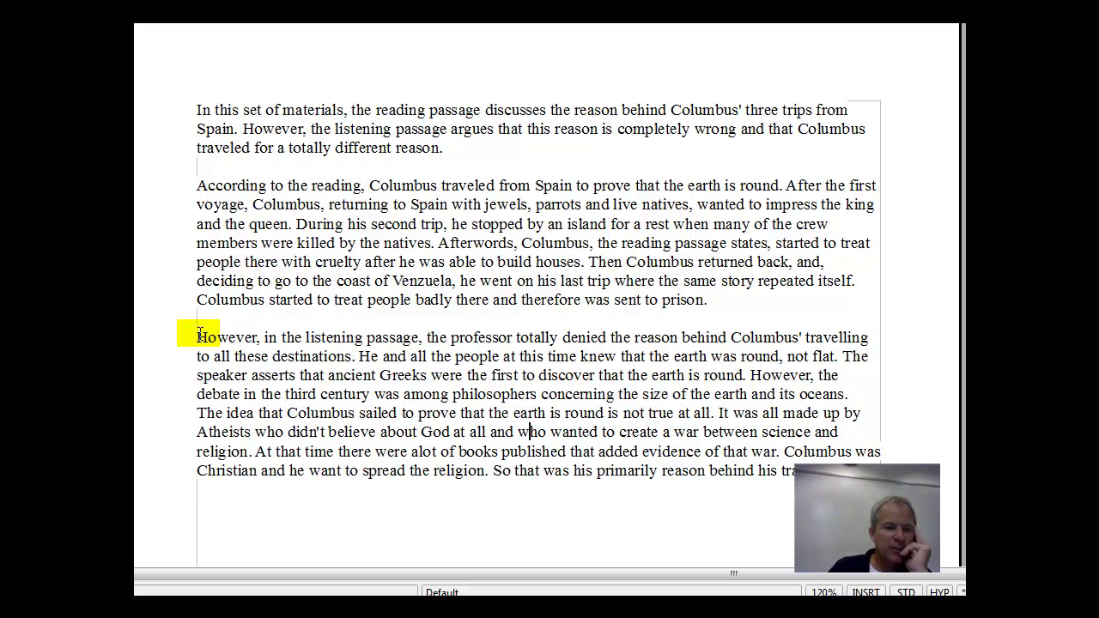
pyautogui.press('Left')
pyautogui.press('Left')
pyautogui.press('Left')
pyautogui.press('Left')
pyautogui.press('Left')
pyautogui.press('Left')
pyautogui.press('Left')
pyautogui.press('Delete')
pyautogui.press('Delete')
pyautogui.press('Delete')
pyautogui.press('Delete')
pyautogui.press('Delete')
pyautogui.press('Delete')
pyautogui.press('Delete')
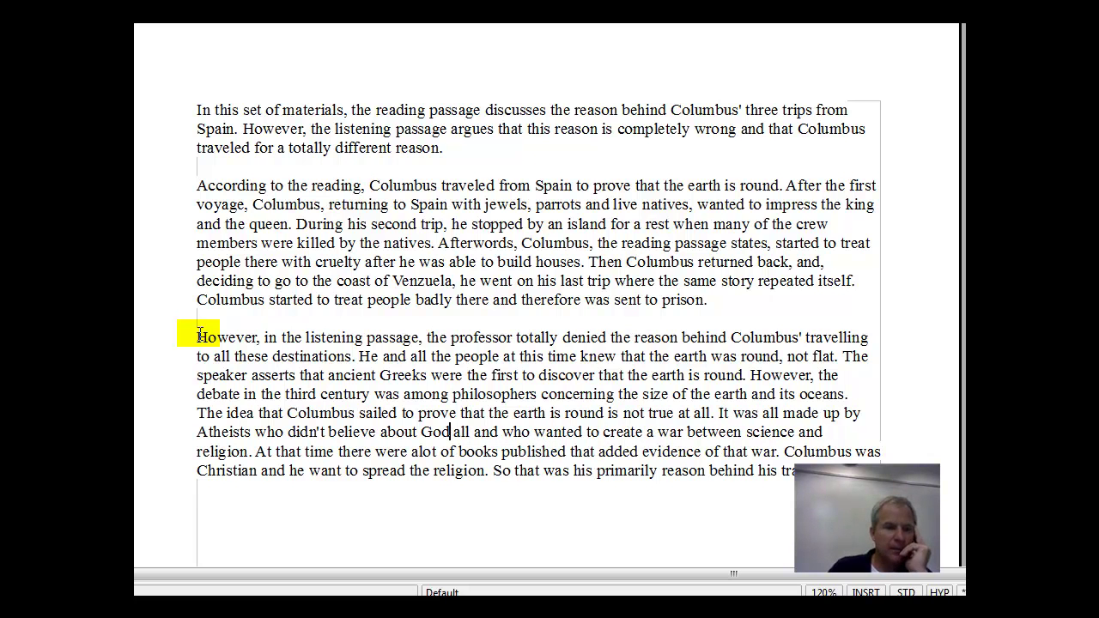
# Split "alot" into "a lot" in the third paragraph's sentence about the books published at that time.
pyautogui.press('Right')
pyautogui.press('Right')
pyautogui.press('Right')
pyautogui.press('Right')
pyautogui.press('Right')
pyautogui.press('Right')
pyautogui.press('Right')
pyautogui.press('Right')
pyautogui.press('Right')
pyautogui.press('Right')
pyautogui.press('Right')
pyautogui.press('Right')
pyautogui.press('Right')
pyautogui.press('Right')
pyautogui.press('Right')
pyautogui.press('Right')
pyautogui.press('Right')
pyautogui.press('Right')
pyautogui.press('Right')
pyautogui.press('Right')
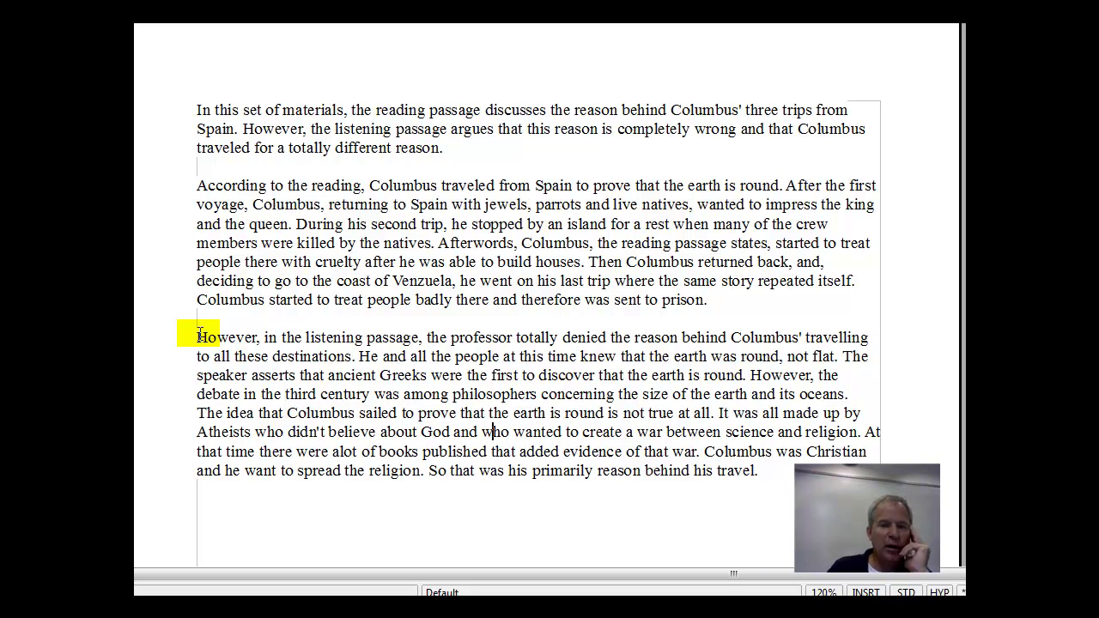
pyautogui.press('Right')
pyautogui.press('Right')
pyautogui.press('Right')
pyautogui.press('Right')
pyautogui.press('Right')
pyautogui.press('Right')
pyautogui.press('Right')
pyautogui.press('Right')
pyautogui.press('Right')
pyautogui.press('Right')
pyautogui.press('Right')
pyautogui.press('Right')
pyautogui.press('Right')
pyautogui.press('Right')
pyautogui.press('Right')
pyautogui.press('Right')
pyautogui.press('Right')
pyautogui.press('Right')
pyautogui.press('Right')
pyautogui.press('Right')
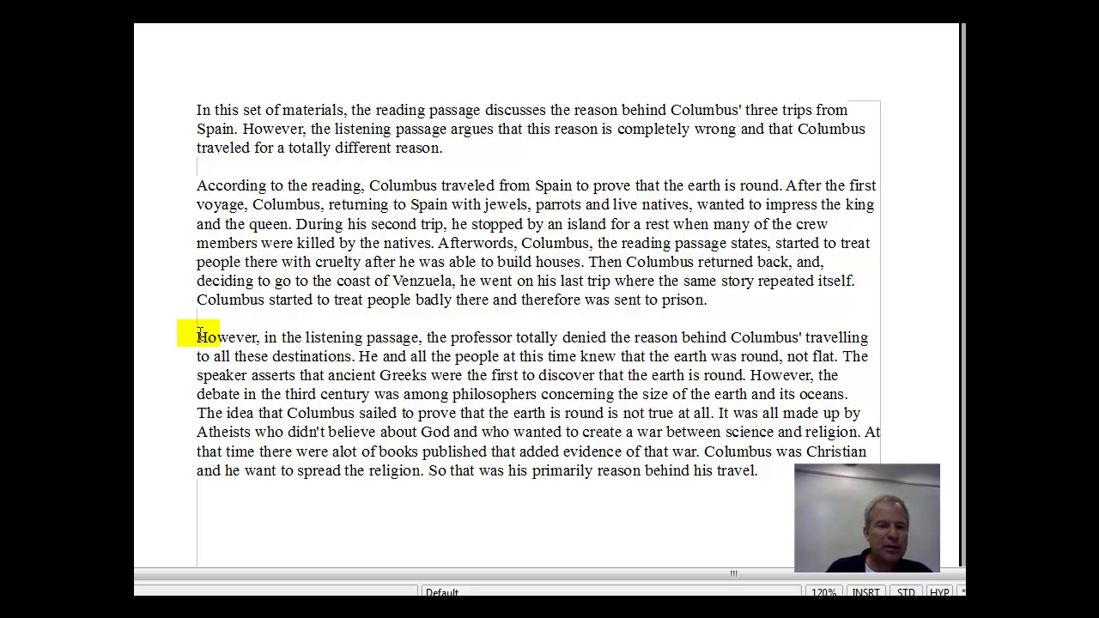
pyautogui.press('Right')
pyautogui.press('Right')
pyautogui.press('Right')
pyautogui.press('Right')
pyautogui.press('Right')
pyautogui.press('Right')
pyautogui.press('Right')
pyautogui.press('Right')
pyautogui.press('Right')
pyautogui.press('Right')
pyautogui.press('Right')
pyautogui.press('Right')
pyautogui.press('Right')
pyautogui.press('Right')
pyautogui.press('Right')
pyautogui.press('Right')
pyautogui.press('Right')
pyautogui.press('Right')
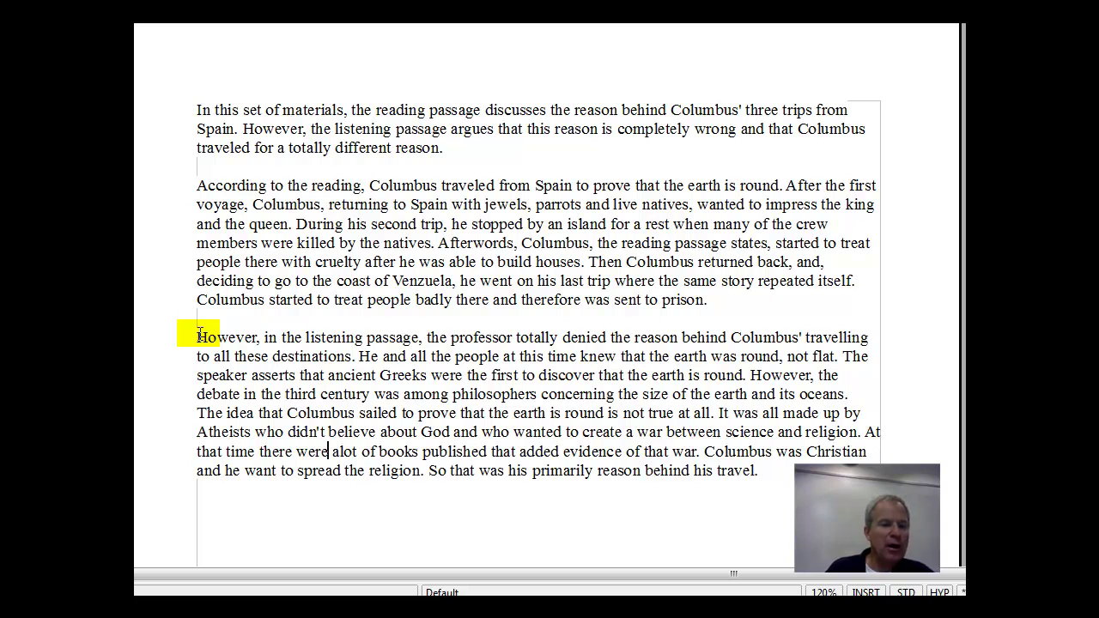
pyautogui.press('Right')
pyautogui.press('Right')
pyautogui.press('Right')
pyautogui.press('Right')
pyautogui.press('Right')
pyautogui.press('Right')
pyautogui.press('Right')
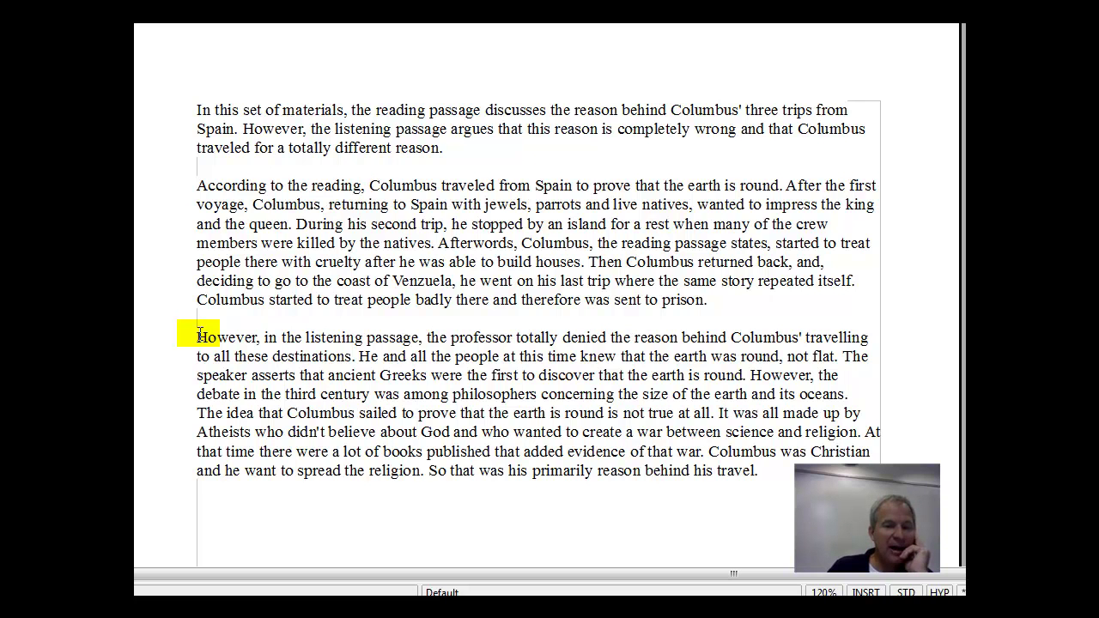
# Change "of" to "to" in the phrase "added evidence of that war" in the third paragraph.
pyautogui.press('Right')
pyautogui.press('Right')
pyautogui.press('Right')
pyautogui.press('Right')
pyautogui.press('Right')
pyautogui.press('Right')
pyautogui.press('Right')
pyautogui.press('Right')
pyautogui.press('Right')
pyautogui.press('Right')
pyautogui.press('Right')
pyautogui.press('Right')
pyautogui.press('Right')
pyautogui.press('Right')
pyautogui.press('Right')
pyautogui.press('Right')
pyautogui.press('Right')
pyautogui.press('Right')
pyautogui.press('Right')
pyautogui.press('Right')
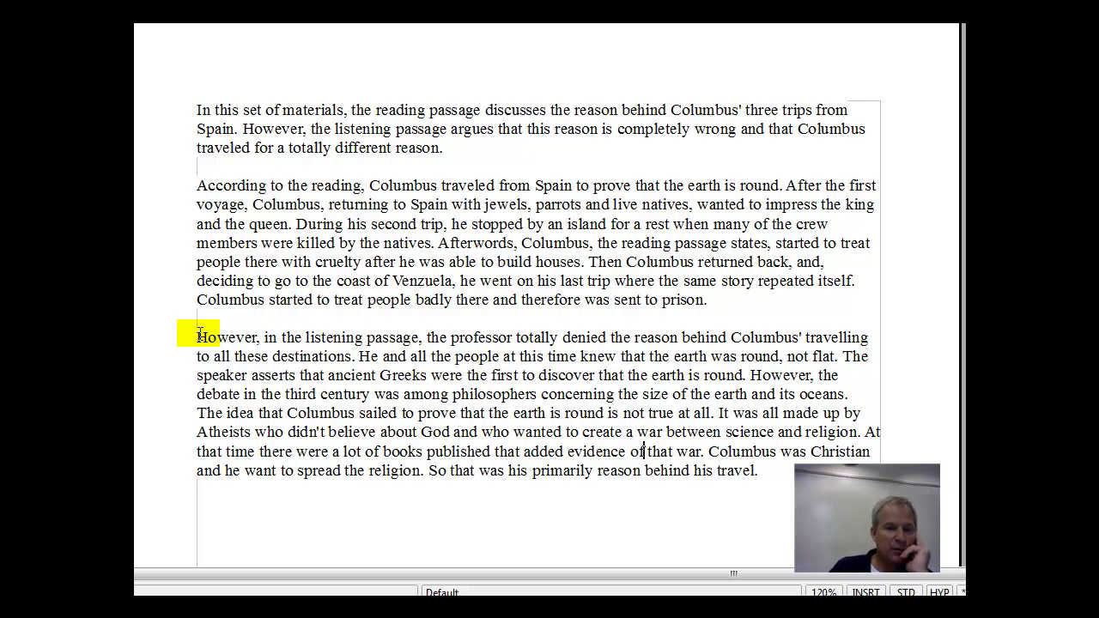
pyautogui.press('BackSpace')
pyautogui.press('Delete')
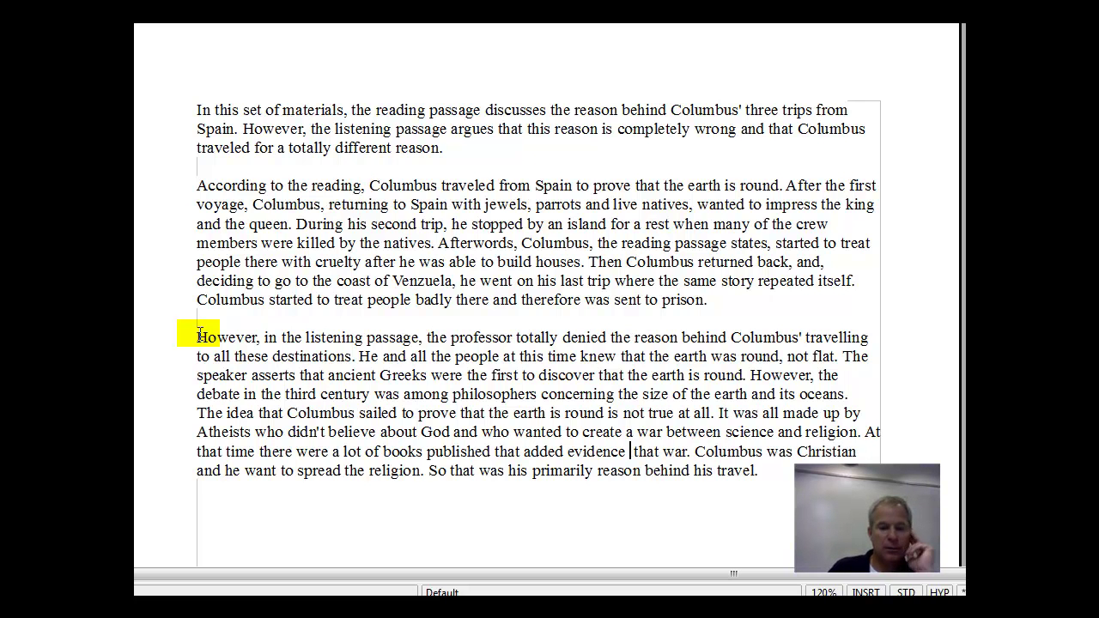
pyautogui.write('to')
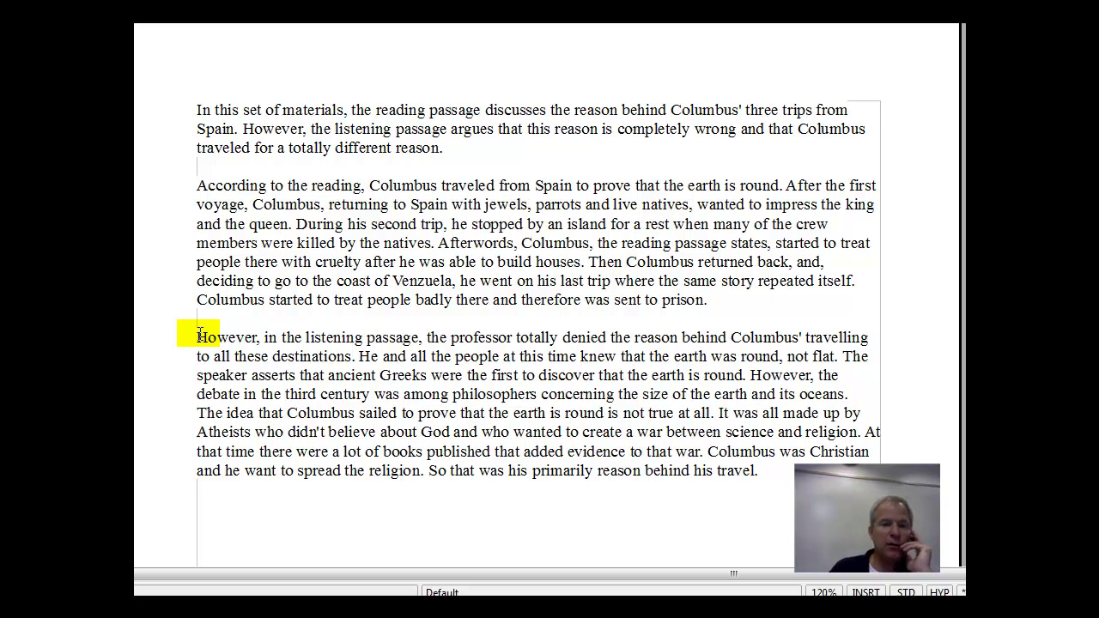
# Review the wording from "that war" into the following sentence about Columbus being Christian, returning to "that war".
pyautogui.press('Right')
pyautogui.press('Right')
pyautogui.press('Right')
pyautogui.press('Right')
pyautogui.press('Right')
pyautogui.press('Right')
pyautogui.press('Right')
pyautogui.press('Right')
pyautogui.press('Right')
pyautogui.press('Right')
pyautogui.press('Right')
pyautogui.press('Right')
pyautogui.press('Right')
pyautogui.press('Right')
pyautogui.press('Right')
pyautogui.press('Right')
pyautogui.press('Right')
pyautogui.press('Right')
pyautogui.press('Right')
pyautogui.press('Right')
pyautogui.press('Right')
pyautogui.press('Right')
pyautogui.press('Right')
pyautogui.press('Right')
pyautogui.press('Right')
pyautogui.press('Right')
pyautogui.press('Right')
pyautogui.press('Right')
pyautogui.press('Right')
pyautogui.press('Right')
pyautogui.press('Right')
pyautogui.press('Left')
pyautogui.press('Left')
pyautogui.press('Left')
pyautogui.press('Left')
pyautogui.press('Left')
pyautogui.press('Left')
pyautogui.press('Left')
pyautogui.press('Left')
pyautogui.press('Left')
pyautogui.press('Left')
pyautogui.press('Left')
pyautogui.press('Left')
pyautogui.press('Left')
pyautogui.press('Left')
pyautogui.press('Left')
pyautogui.press('Left')
pyautogui.press('Left')
pyautogui.press('Left')
pyautogui.press('Left')
pyautogui.press('Left')
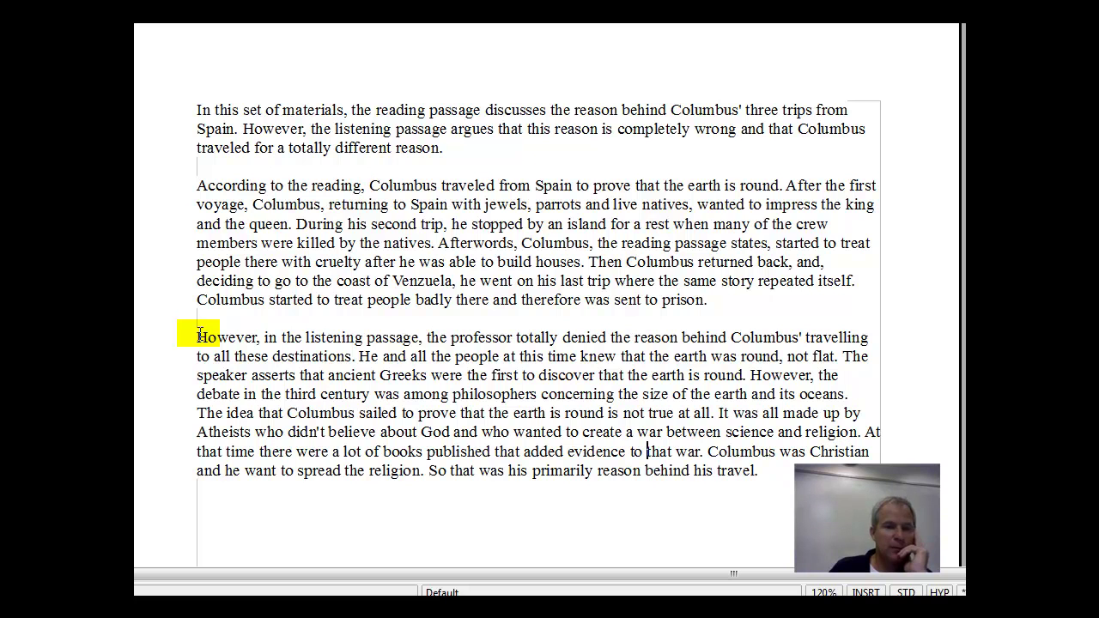
# Insert "Acording to the lecture," before "Columbus was Christian" in the third paragraph.
pyautogui.press('Right')
pyautogui.press('Right')
pyautogui.press('Right')
pyautogui.press('Right')
pyautogui.press('Right')
pyautogui.press('Right')
pyautogui.press('Right')
pyautogui.press('Right')
pyautogui.press('Right')
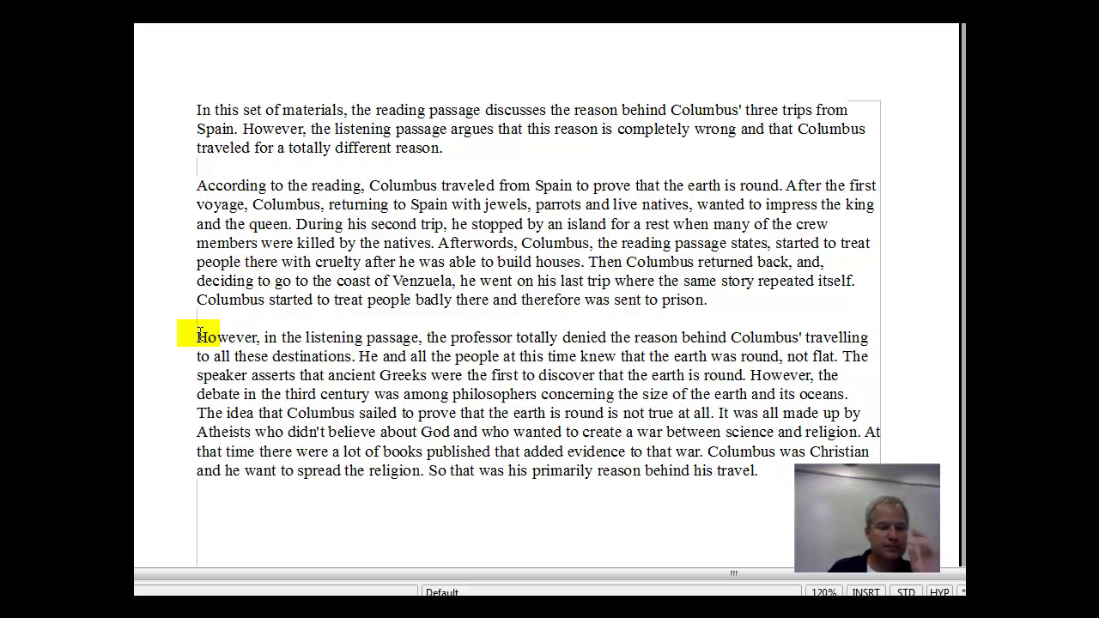
pyautogui.write('Aocc')
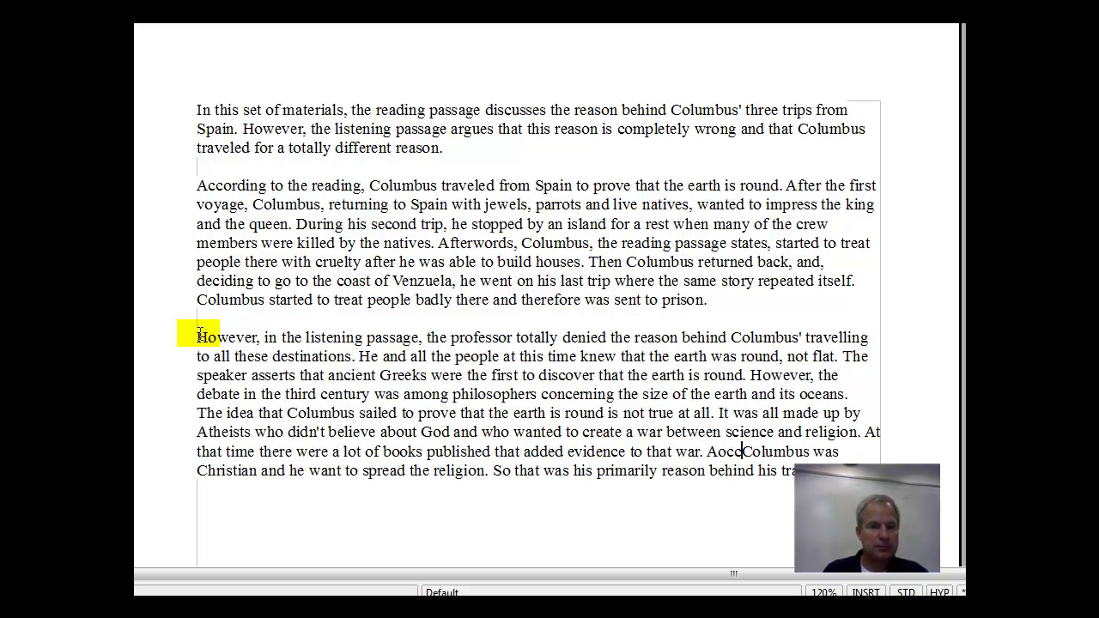
pyautogui.press('BackSpace')
pyautogui.press('BackSpace')
pyautogui.write('cording')
pyautogui.write('the lsiten')
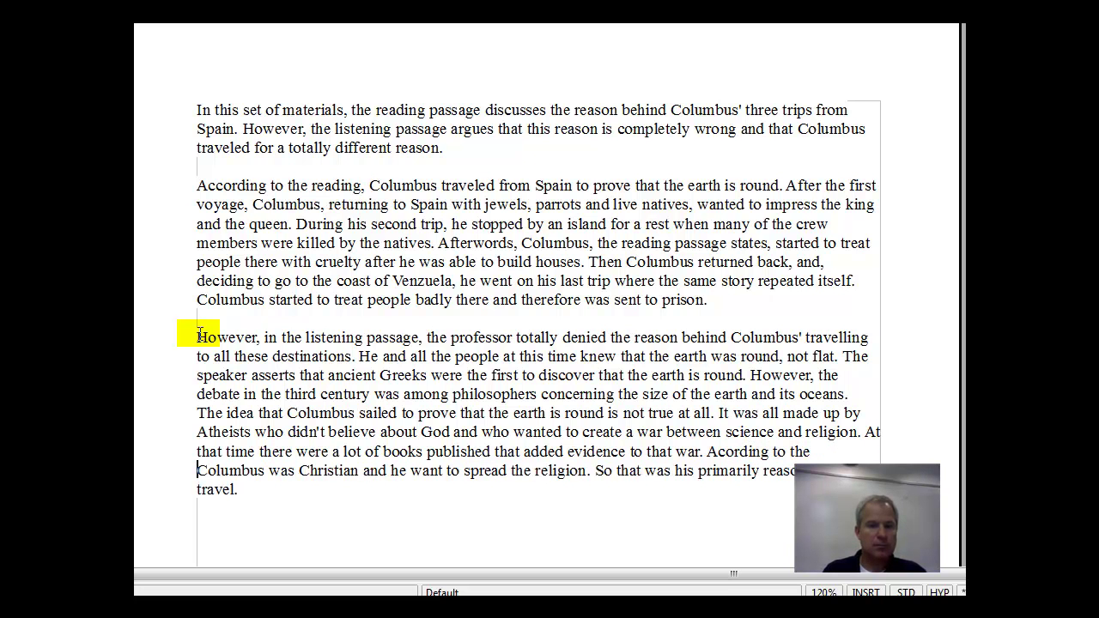
pyautogui.press('BackSpace')
pyautogui.press('BackSpace')
pyautogui.press('BackSpace')
pyautogui.press('BackSpace')
pyautogui.press('BackSpace')
pyautogui.press('BackSpace')
pyautogui.press('BackSpace')
pyautogui.press('BackSpace')
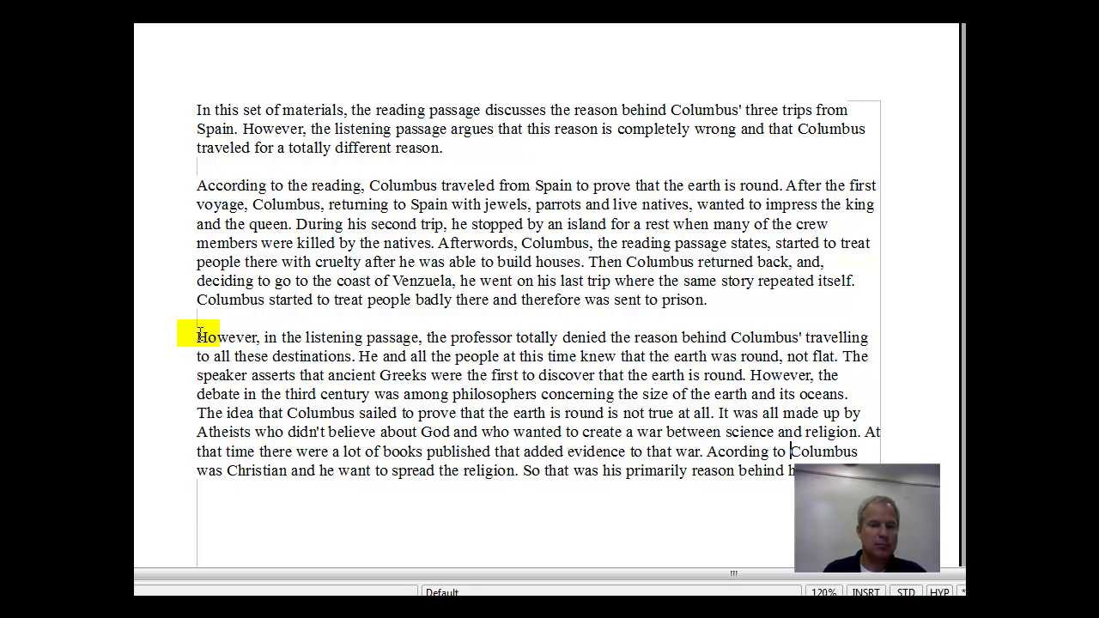
pyautogui.write('e e')
pyautogui.press('BackSpace')
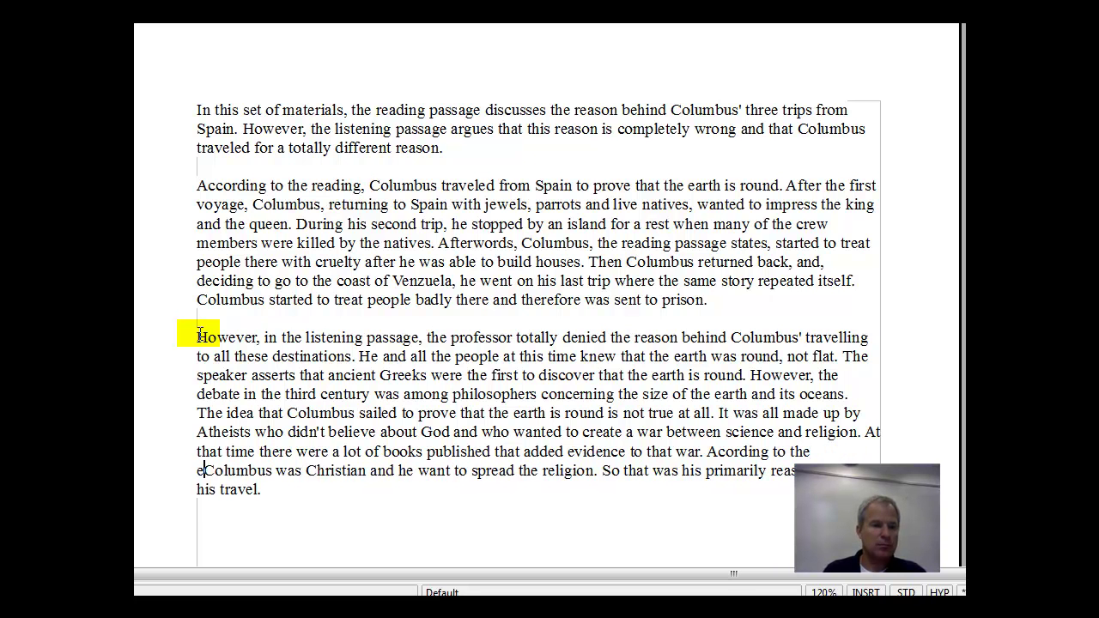
pyautogui.write('lecture,')
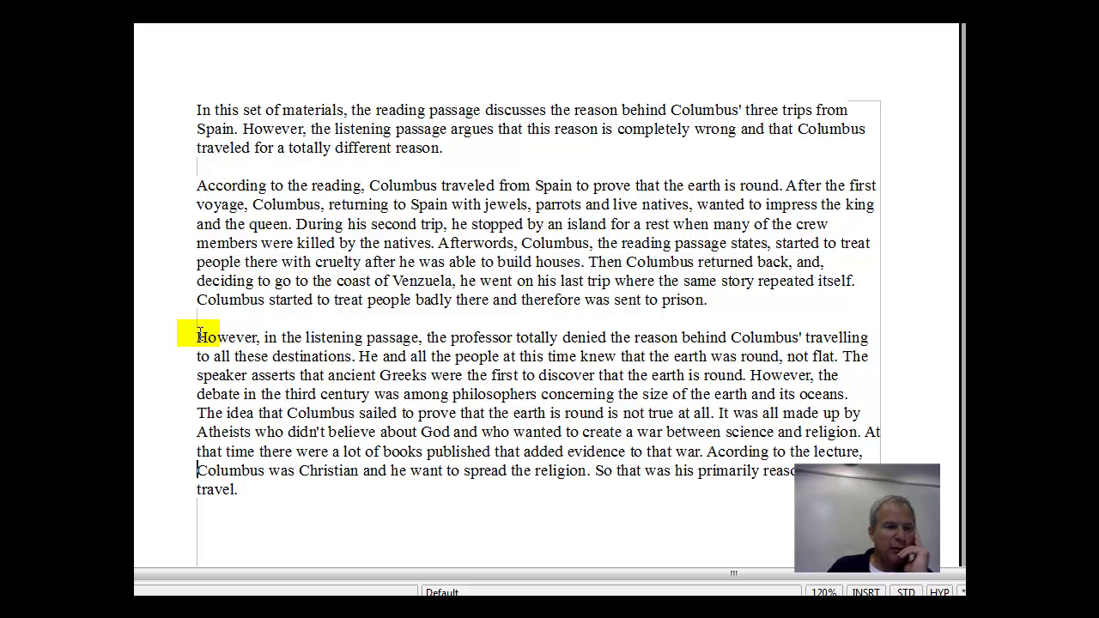
# Insert the article "a" before "Christian" in the third paragraph's sentence about Columbus.
pyautogui.hotkey('ctrl', 'Right')
pyautogui.hotkey('ctrl', 'Right')
pyautogui.press('Left')
pyautogui.press('Left')
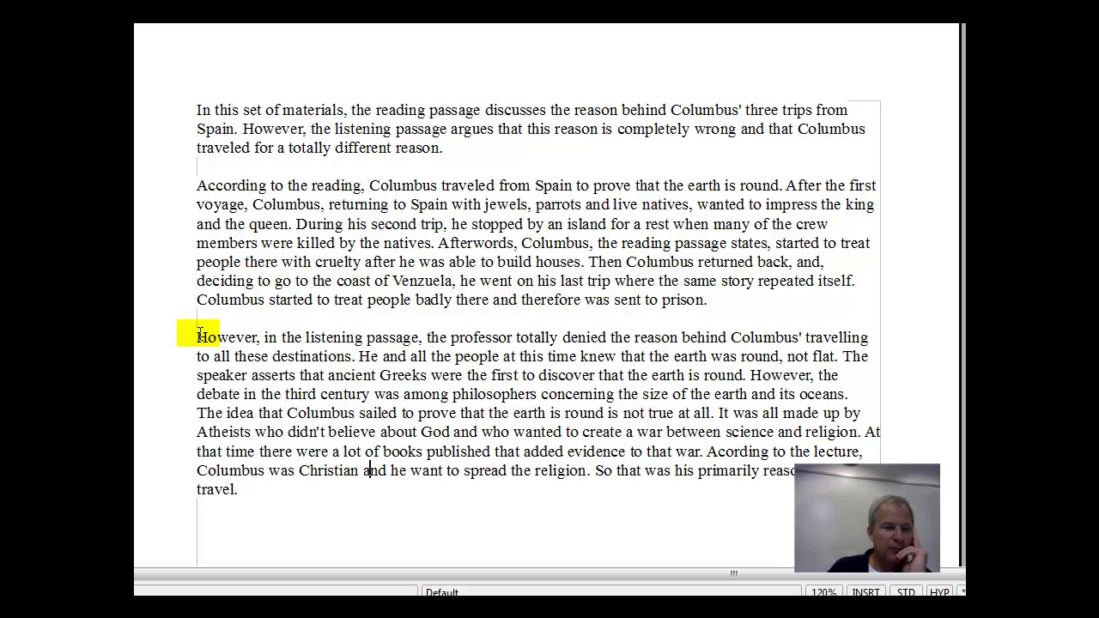
pyautogui.press('Left')
pyautogui.press('Left')
pyautogui.press('Left')
pyautogui.write('a')
# Replace "and he want" after "Christian" with "who wanted" in the third paragraph.
pyautogui.press('Right')
pyautogui.press('Right')
pyautogui.press('Right')
pyautogui.press('Right')
pyautogui.press('Right')
pyautogui.press('Right')
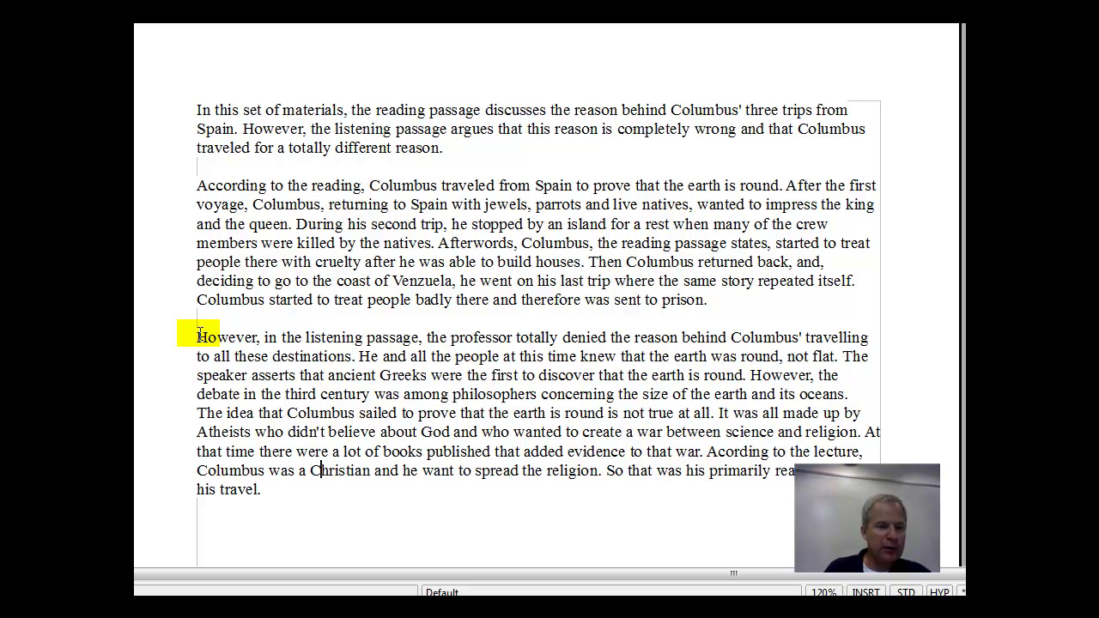
pyautogui.press('Delete')
pyautogui.press('Delete')
pyautogui.press('Delete')
pyautogui.press('Delete')
pyautogui.press('Delete')
pyautogui.press('Delete')
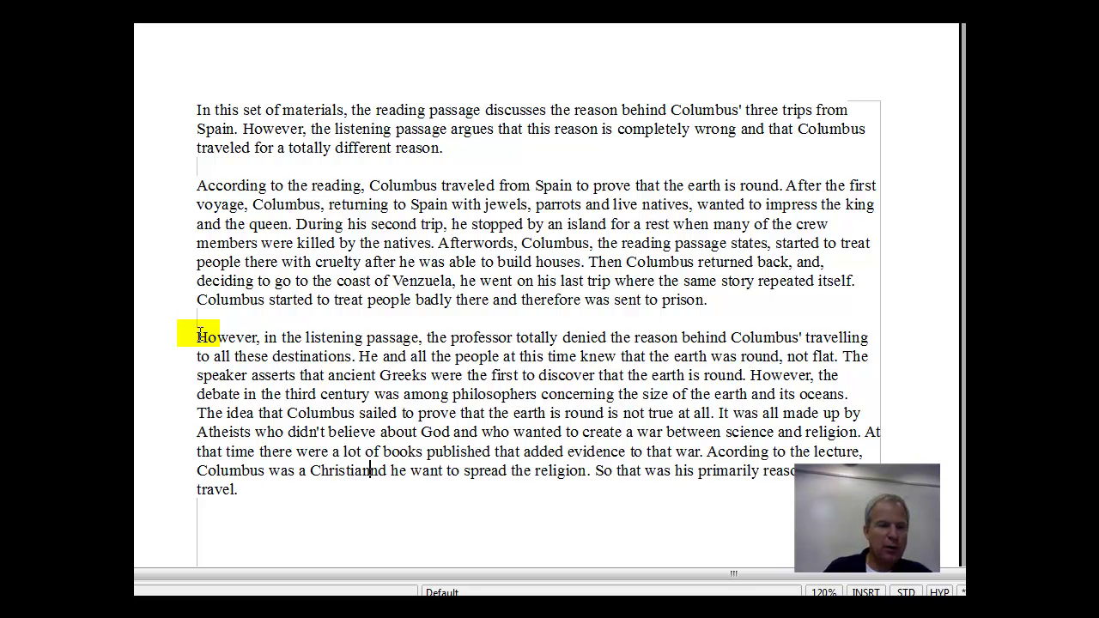
pyautogui.write('who want')
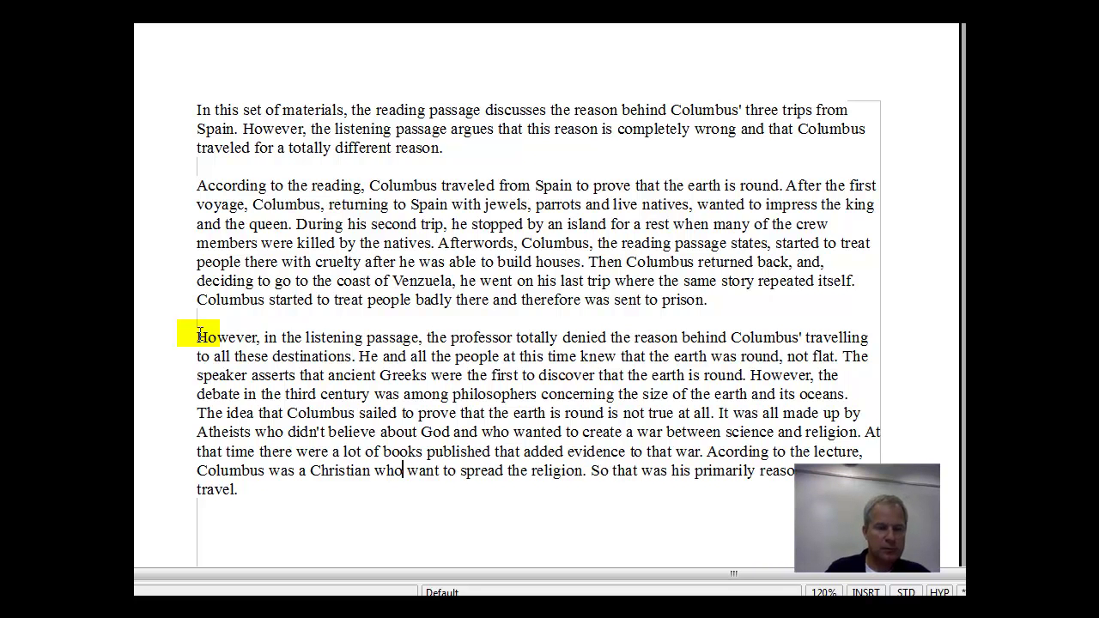
pyautogui.write('ed')
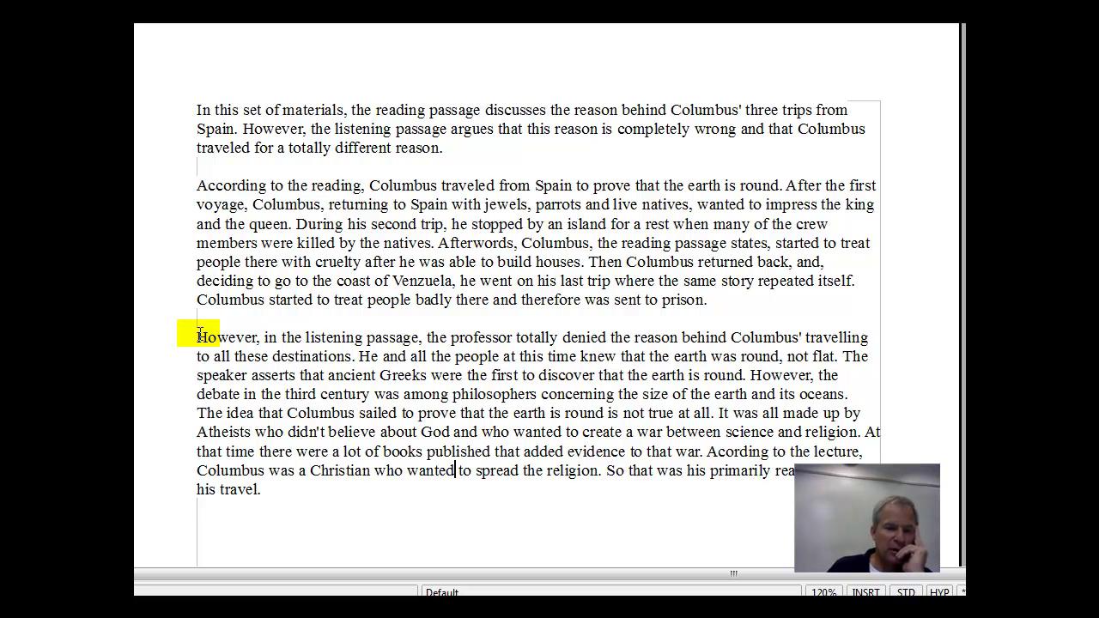
# Join the last two sentences of the third paragraph by replacing ". So that was" after "religion" with "which was".
pyautogui.press('Right')
pyautogui.press('Right')
pyautogui.press('Right')
pyautogui.press('Right')
pyautogui.press('Right')
pyautogui.press('Right')
pyautogui.press('Right')
pyautogui.press('Right')
pyautogui.press('Right')
pyautogui.press('Right')
pyautogui.press('Right')
pyautogui.press('Right')
pyautogui.press('Right')
pyautogui.press('Right')
pyautogui.press('Right')
pyautogui.press('Right')
pyautogui.press('Right')
pyautogui.press('Right')
pyautogui.write('which was')
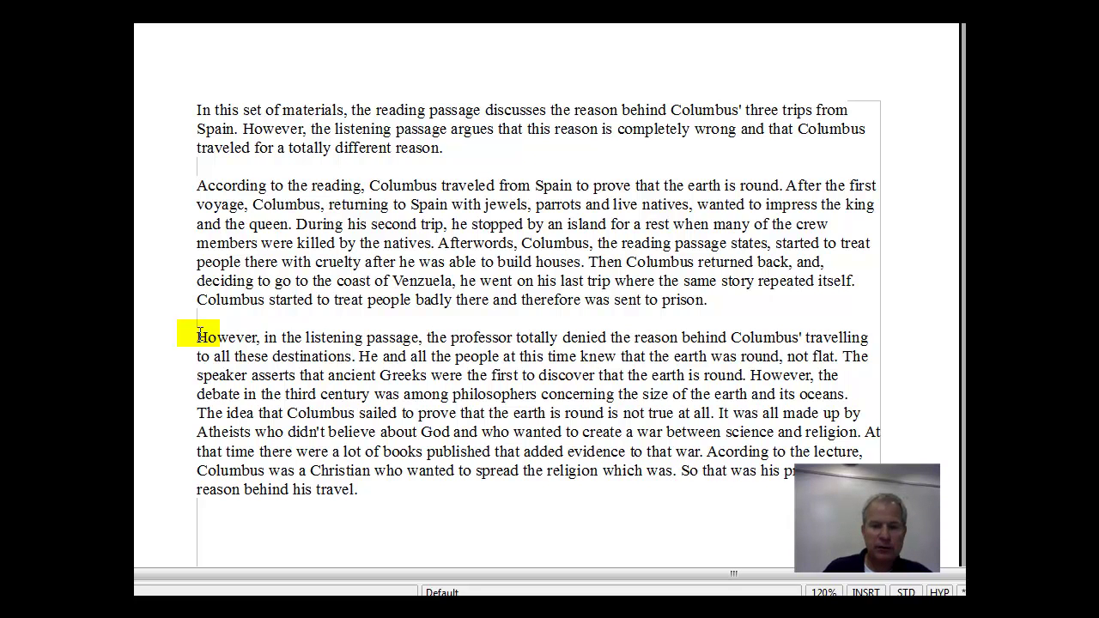
pyautogui.press('Delete')
pyautogui.press('Delete')
pyautogui.press('Delete')
pyautogui.press('Delete')
pyautogui.press('Delete')
pyautogui.press('Delete')
pyautogui.press('Delete')
pyautogui.press('Delete')
pyautogui.press('Delete')
pyautogui.press('Delete')
pyautogui.press('Delete')
pyautogui.press('Delete')
pyautogui.press('Delete')
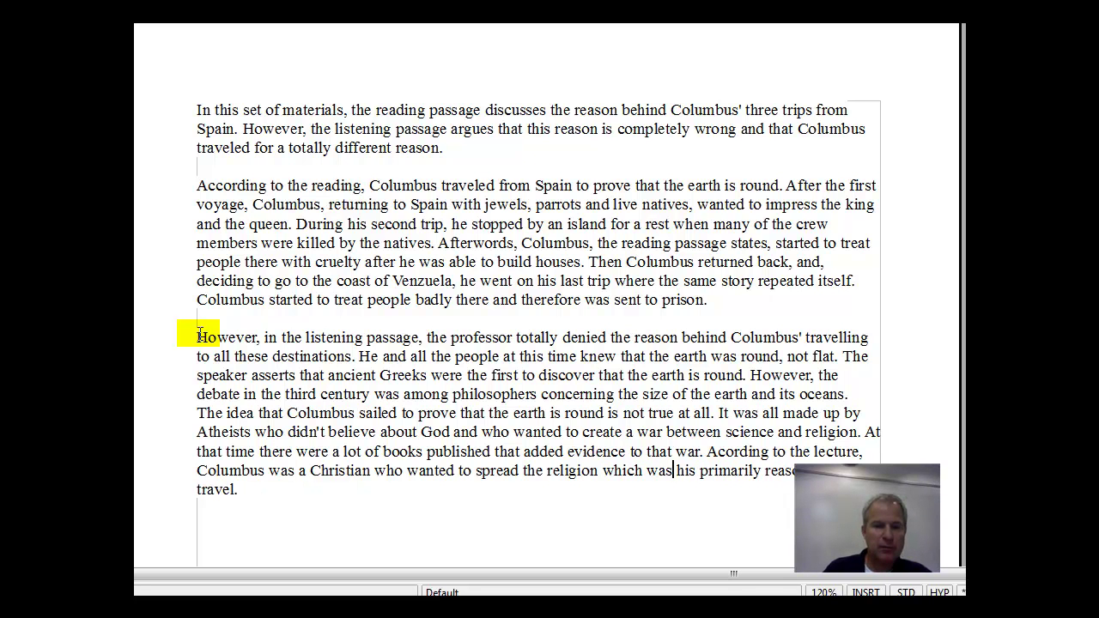
# Change "primarily" to "primary" in the last sentence of the third paragraph.
pyautogui.press('Left')
pyautogui.press('Delete')
pyautogui.press('Delete')
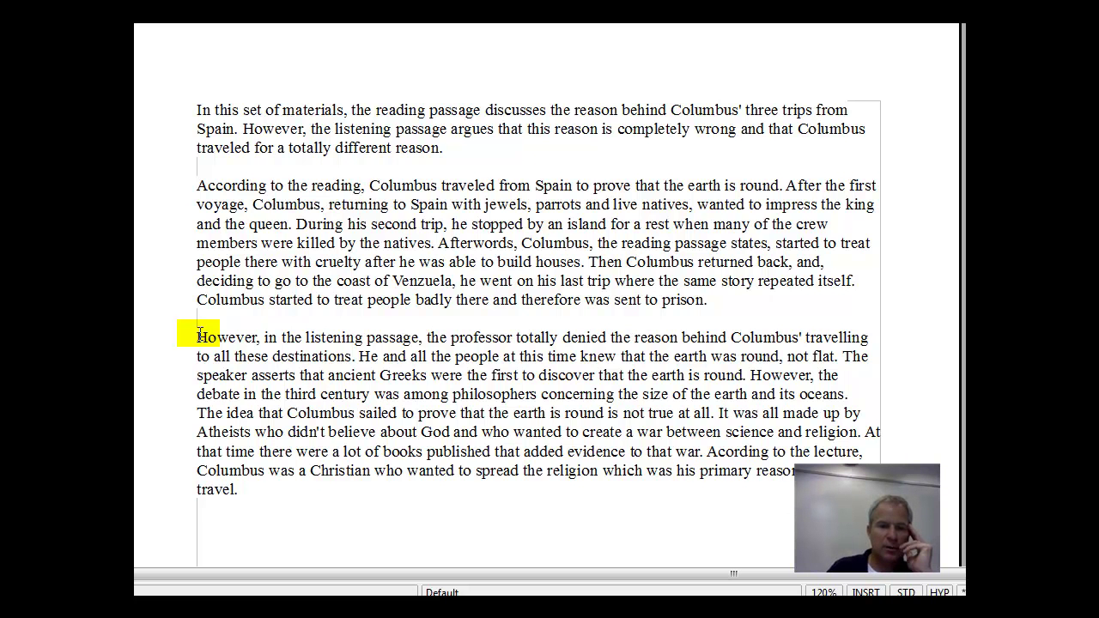
# Make the final word "travel" plural, "travels", at the end of the third paragraph.
pyautogui.press('Right')
pyautogui.press('Right')
pyautogui.press('Right')
pyautogui.press('Right')
pyautogui.press('Right')
pyautogui.press('Right')
pyautogui.press('Right')
pyautogui.press('Right')
pyautogui.press('Right')
pyautogui.press('Right')
pyautogui.press('Right')
pyautogui.press('Right')
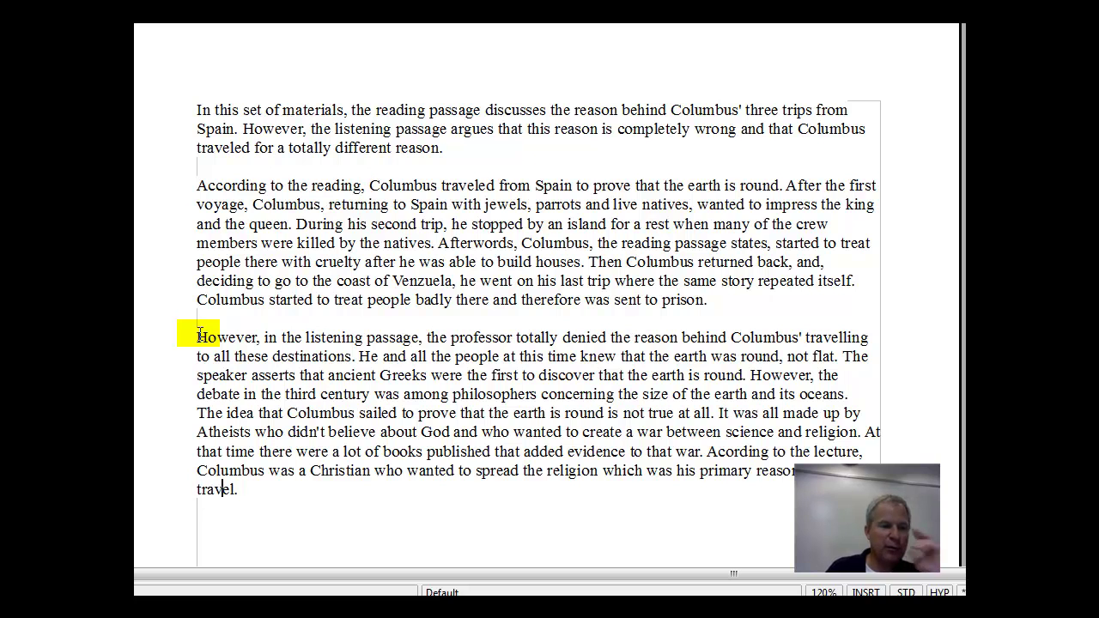
pyautogui.write('s')
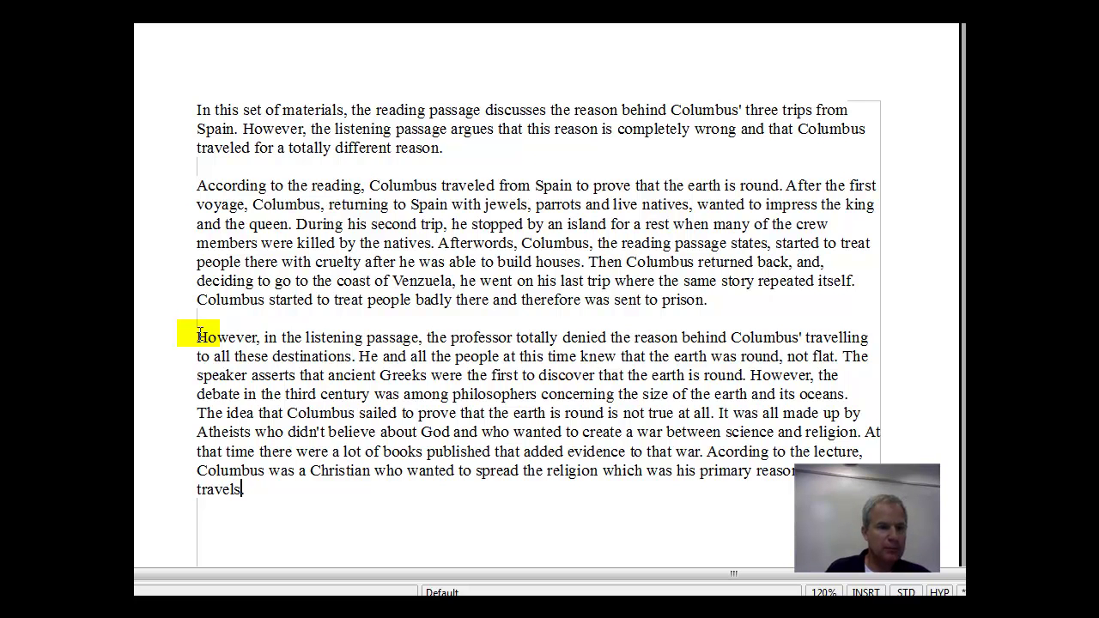
# Review the corrected essay line by line from its beginning to the blank line below the last paragraph.
pyautogui.press('Home')
pyautogui.press('Up')
pyautogui.press('Up')
pyautogui.press('Up')
pyautogui.press('Up')
pyautogui.hotkey('ctrl', 'Home')
pyautogui.press('Down')
pyautogui.press('Down')
pyautogui.press('Down')
pyautogui.press('Down')
pyautogui.press('Down')
pyautogui.press('Down')
pyautogui.press('Down')
pyautogui.press('Down')
pyautogui.press('Down')
pyautogui.press('Down')
pyautogui.press('Down')
pyautogui.press('Down')
pyautogui.press('Down')
pyautogui.press('Down')
pyautogui.press('Down')
pyautogui.press('Down')
pyautogui.press('Down')
pyautogui.press('Down')
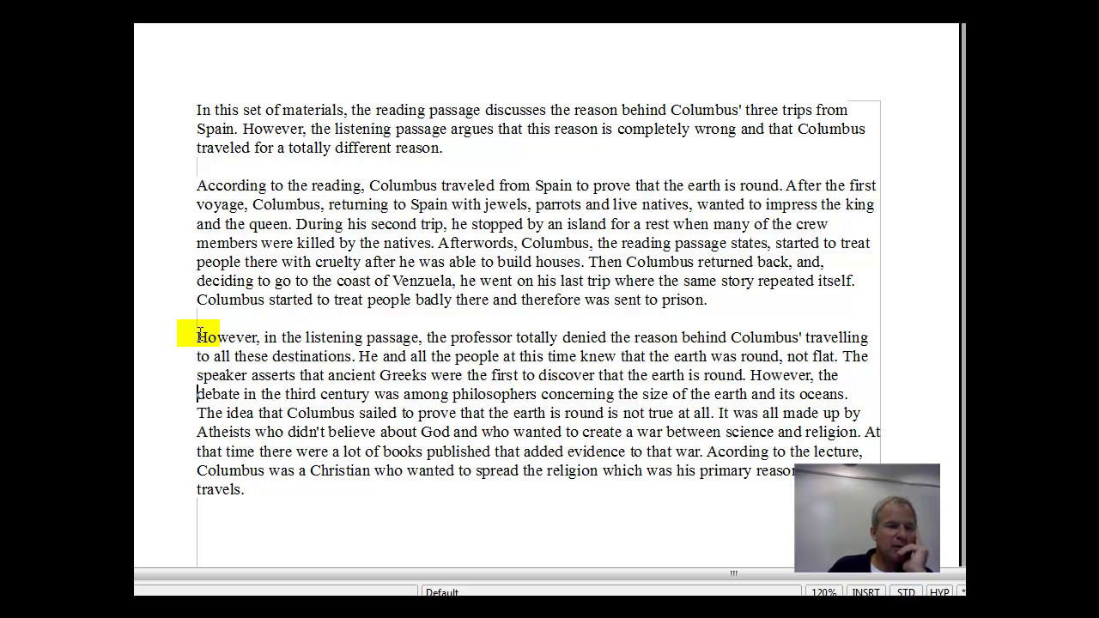
pyautogui.press('Down')
pyautogui.press('Down')
pyautogui.press('Down')
pyautogui.press('Down')
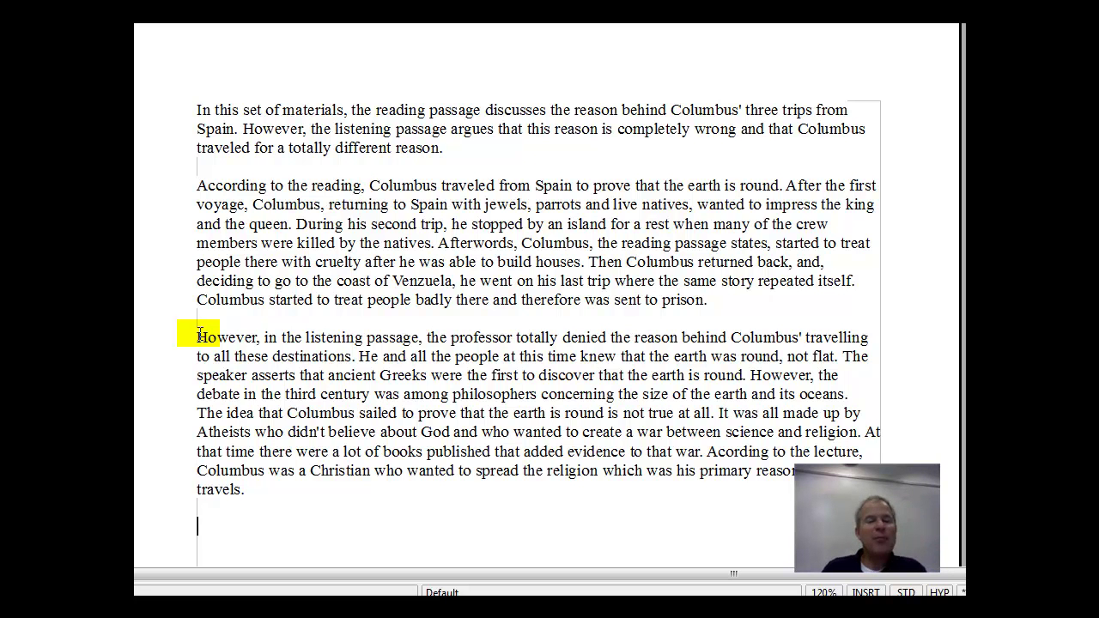